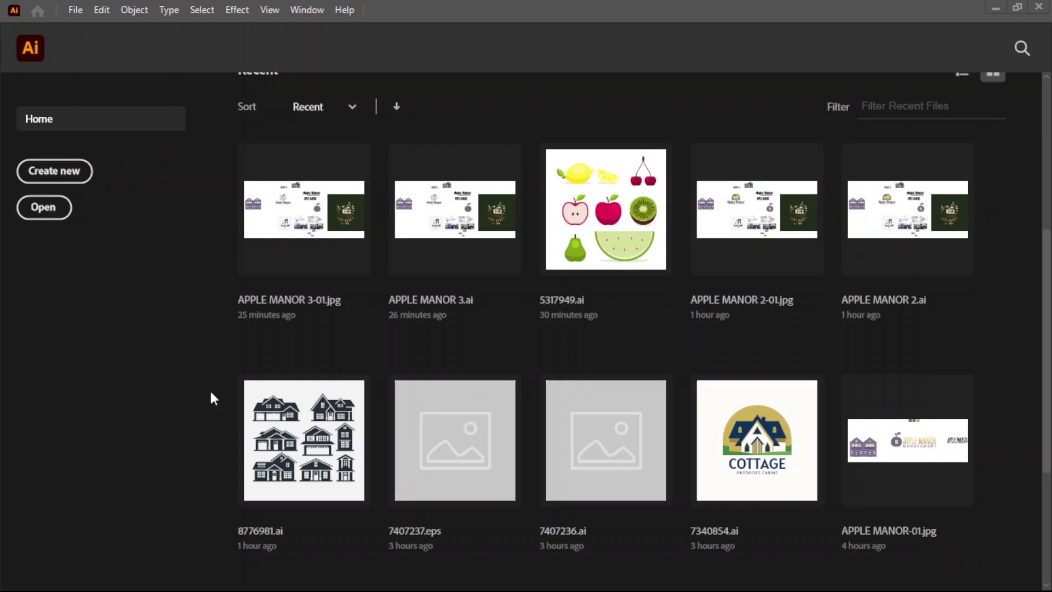
# Step: Create a new blank document from the Web-Large 1920 × 1080 px preset
pyautogui.click(74, 174)
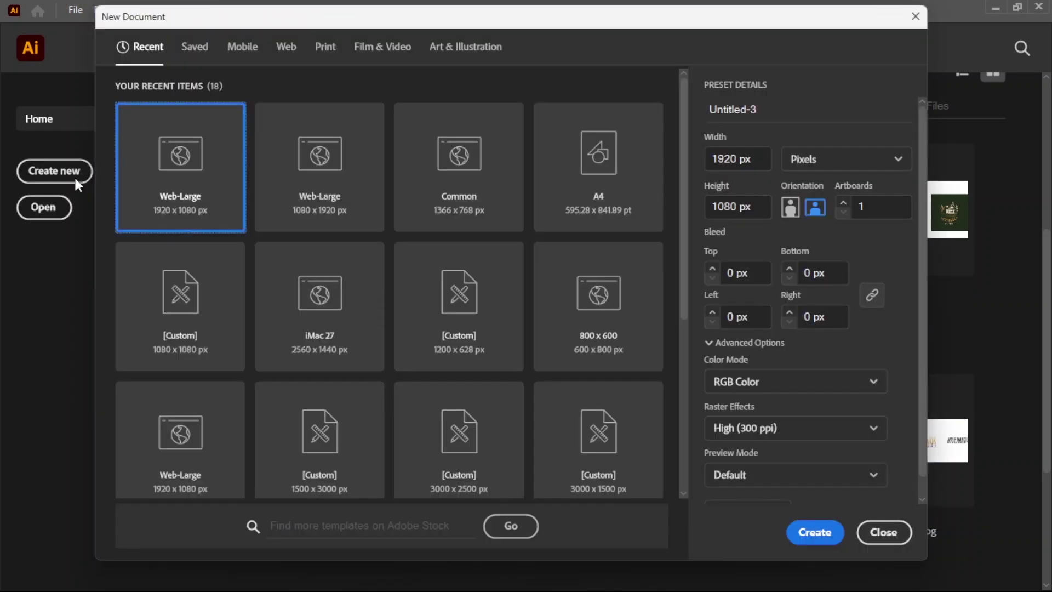
pyautogui.click(814, 539)
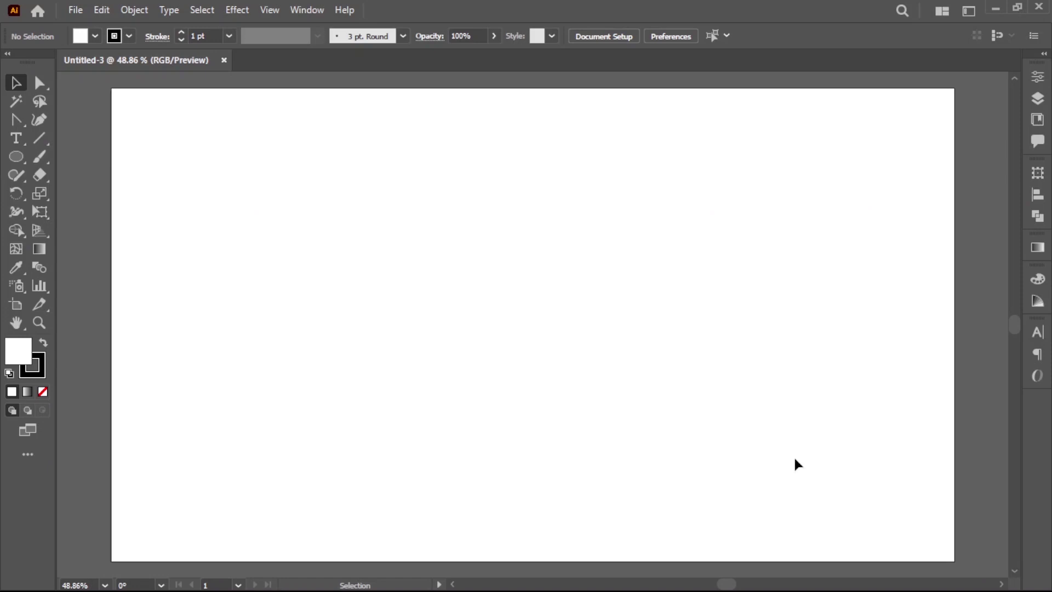
# Step: Set a black fill with no stroke and draw a four-point check mark with the Pen tool
pyautogui.click(43, 392)
pyautogui.click(44, 345)
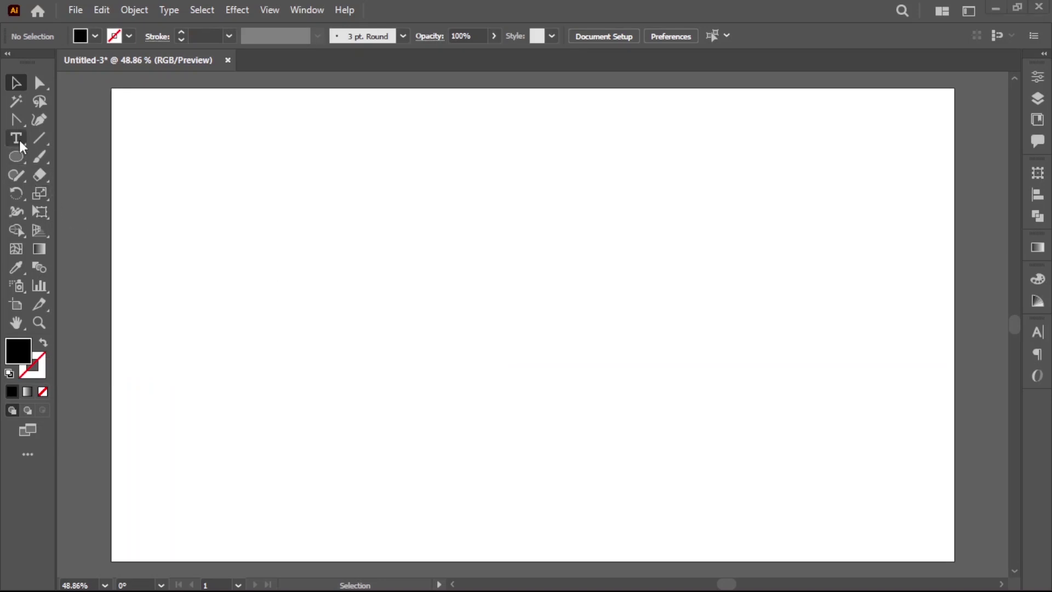
pyautogui.rightClick(22, 120)
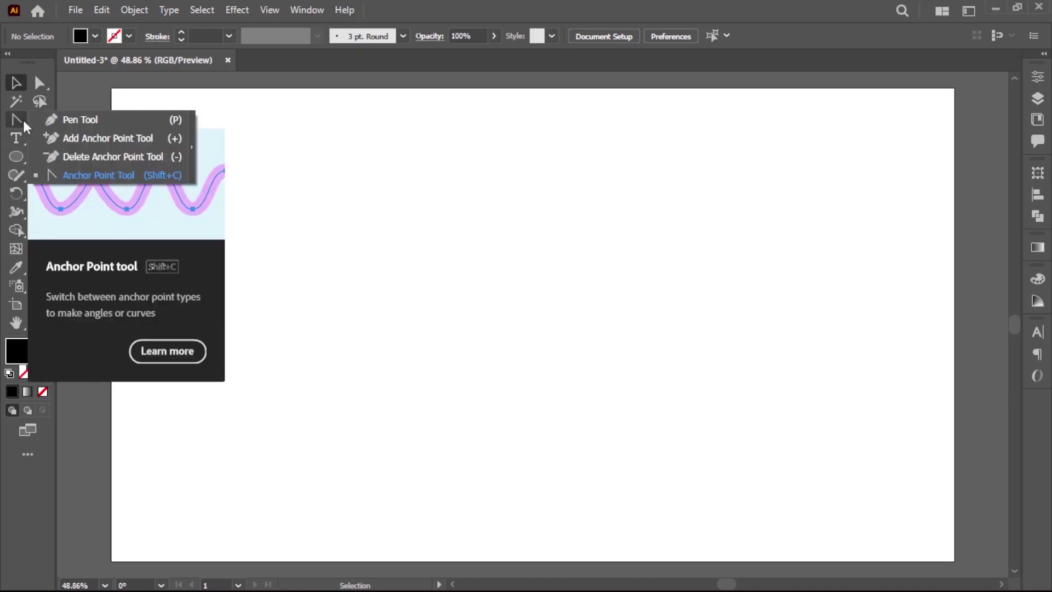
pyautogui.click(58, 120)
pyautogui.click(496, 312)
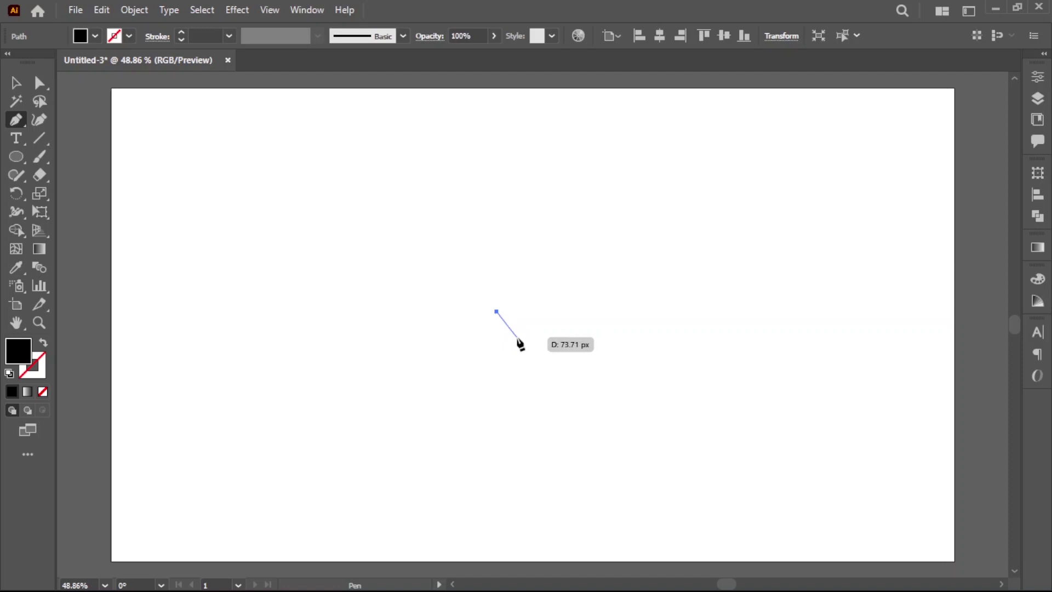
pyautogui.click(516, 337)
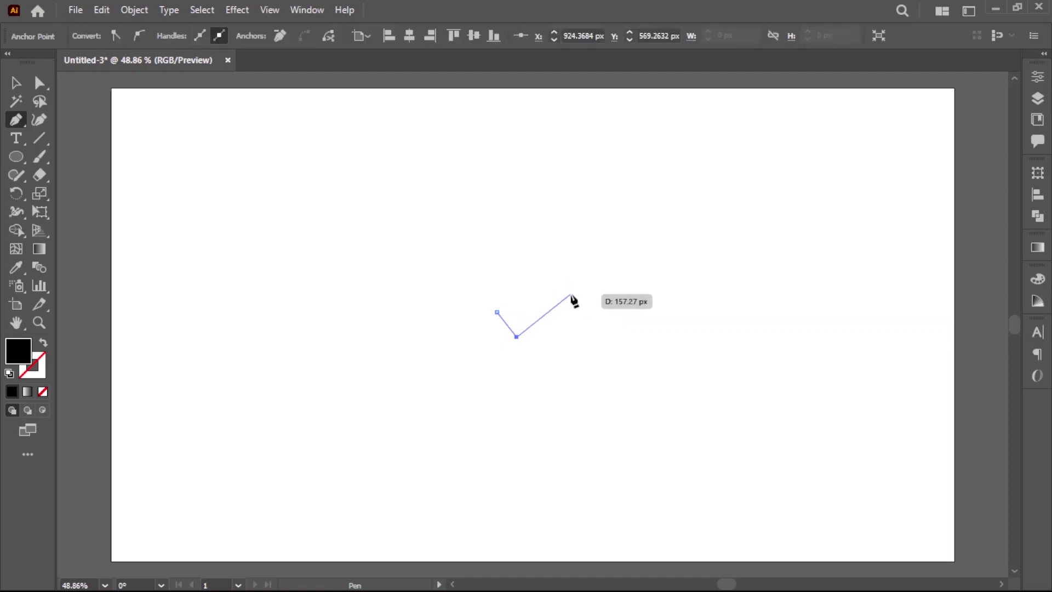
pyautogui.click(571, 295)
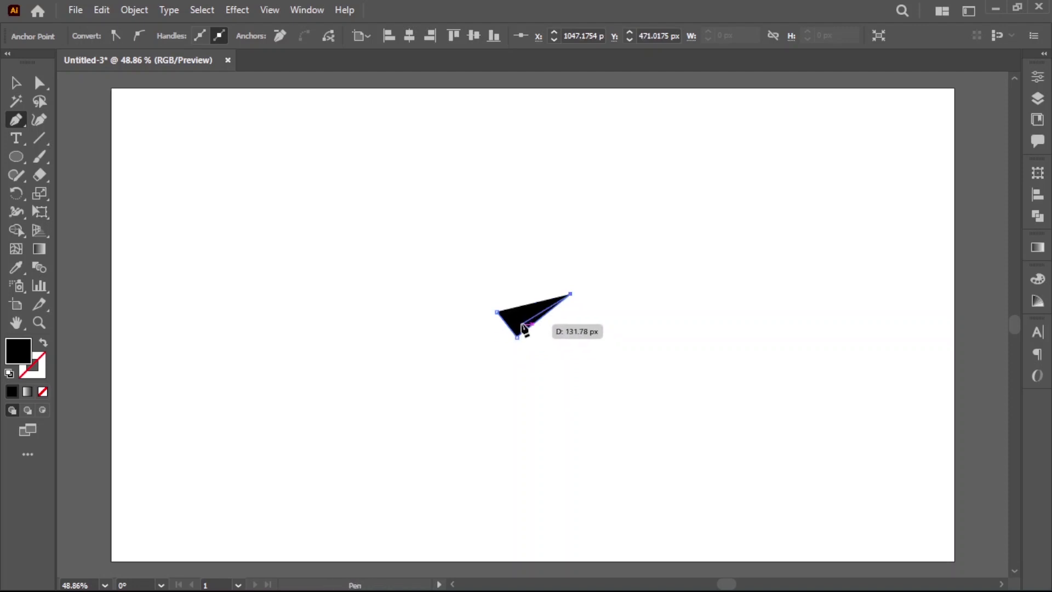
pyautogui.click(517, 336)
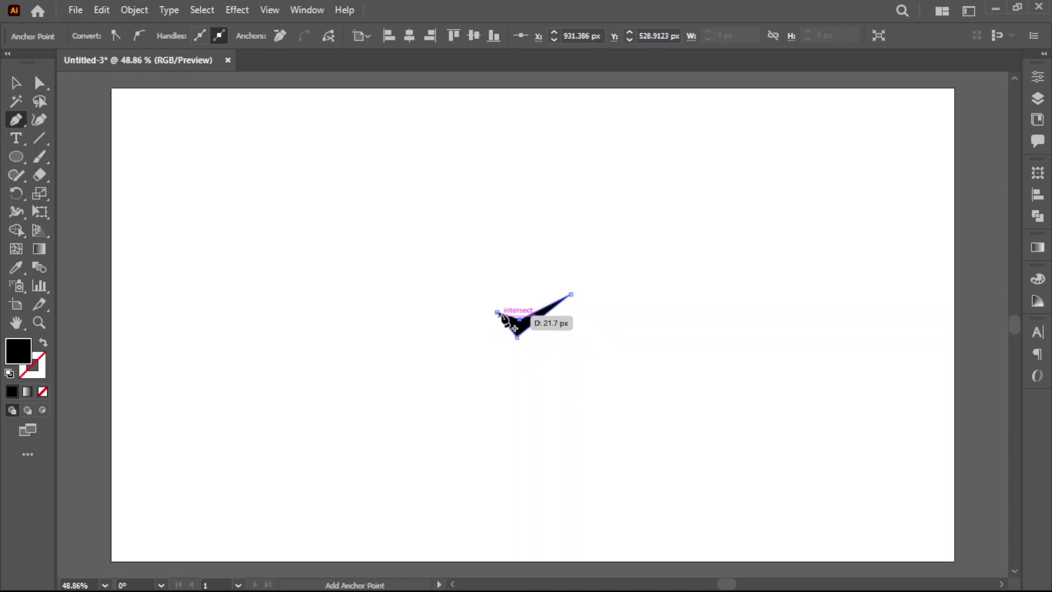
# Step: Reshape the check mark by moving its left point, right tip, bottom point and inner point
pyautogui.click(39, 82)
pyautogui.click(351, 324)
pyautogui.moveTo(498, 313); pyautogui.dragTo(493, 308)
pyautogui.click(526, 367)
pyautogui.moveTo(570, 295); pyautogui.dragTo(561, 289)
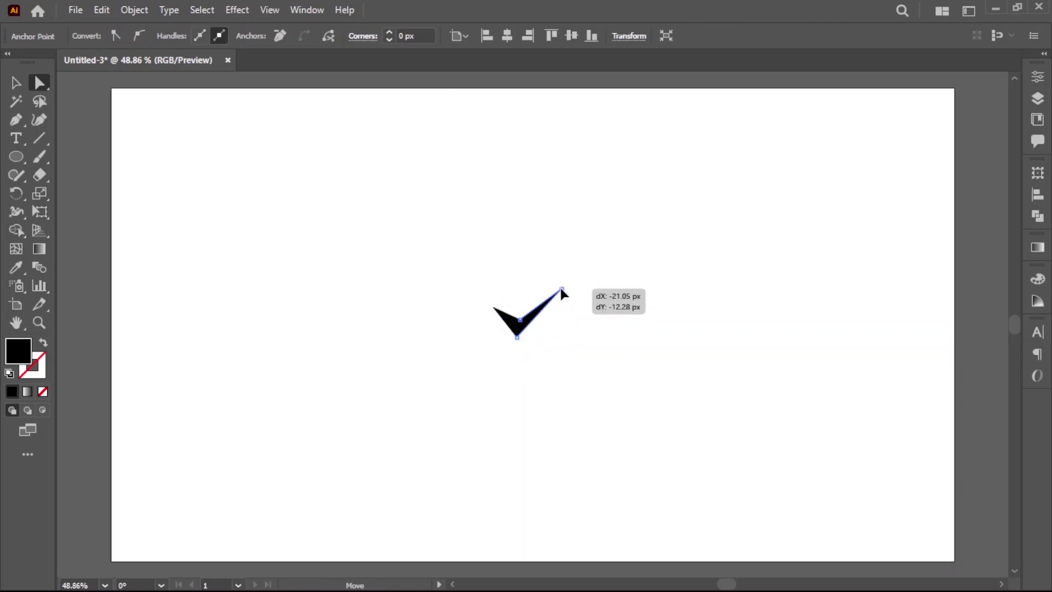
pyautogui.click(581, 367)
pyautogui.moveTo(518, 324); pyautogui.dragTo(514, 321)
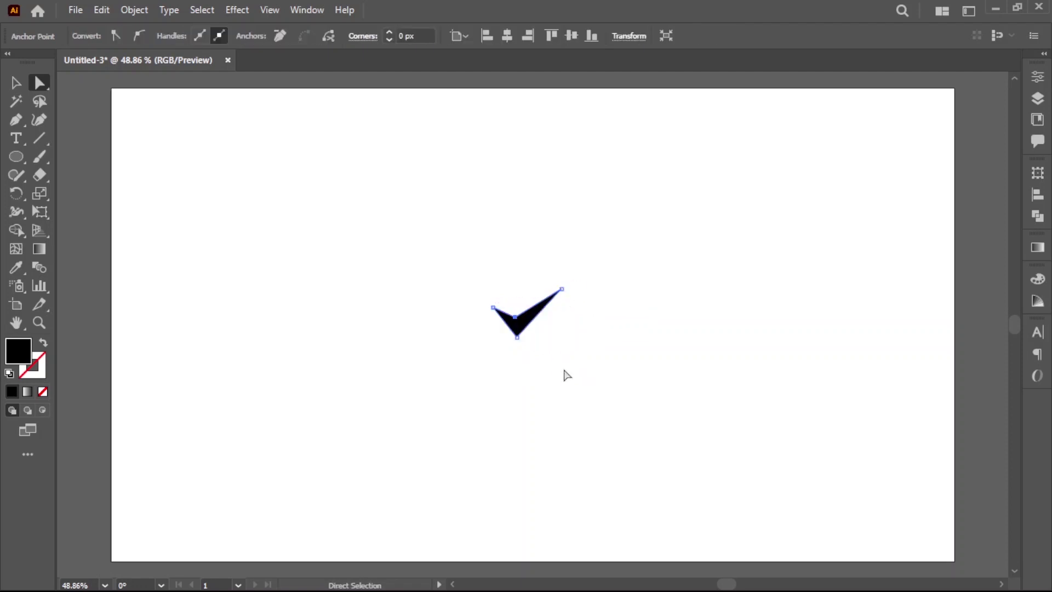
pyautogui.click(565, 371)
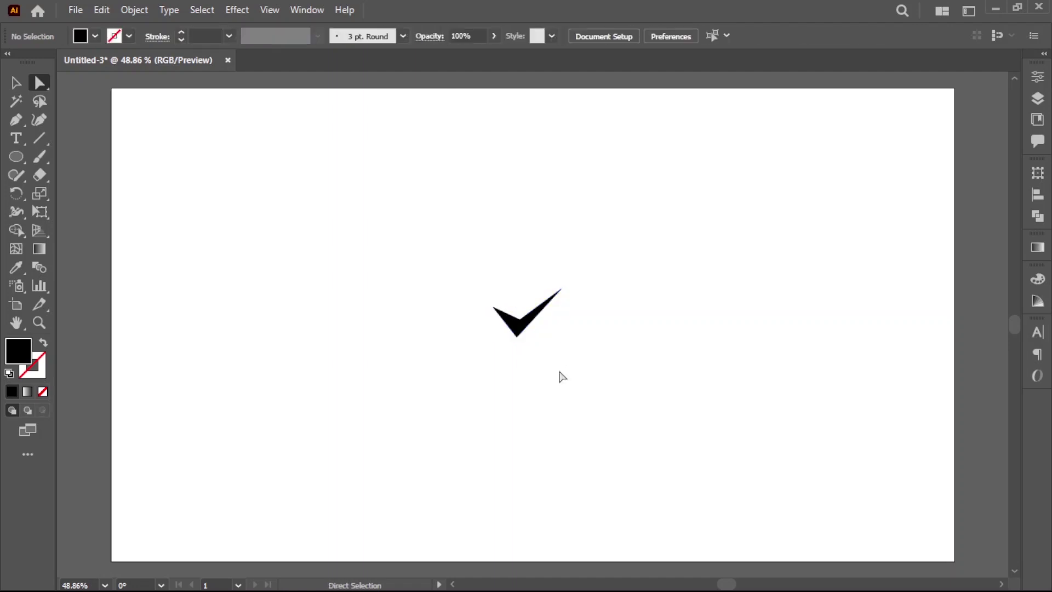
pyautogui.moveTo(521, 325); pyautogui.dragTo(518, 325)
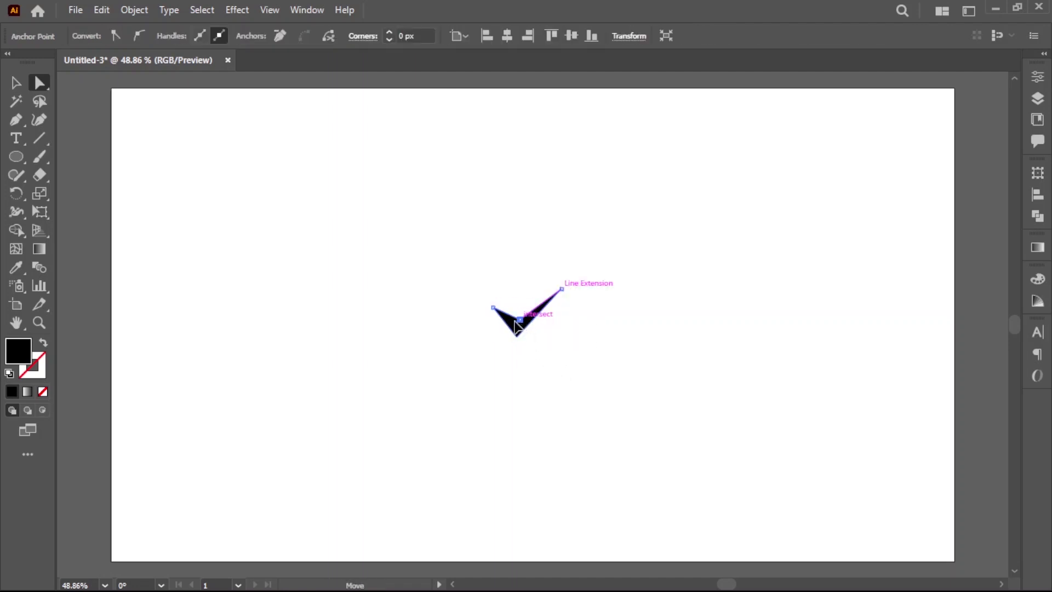
pyautogui.click(546, 359)
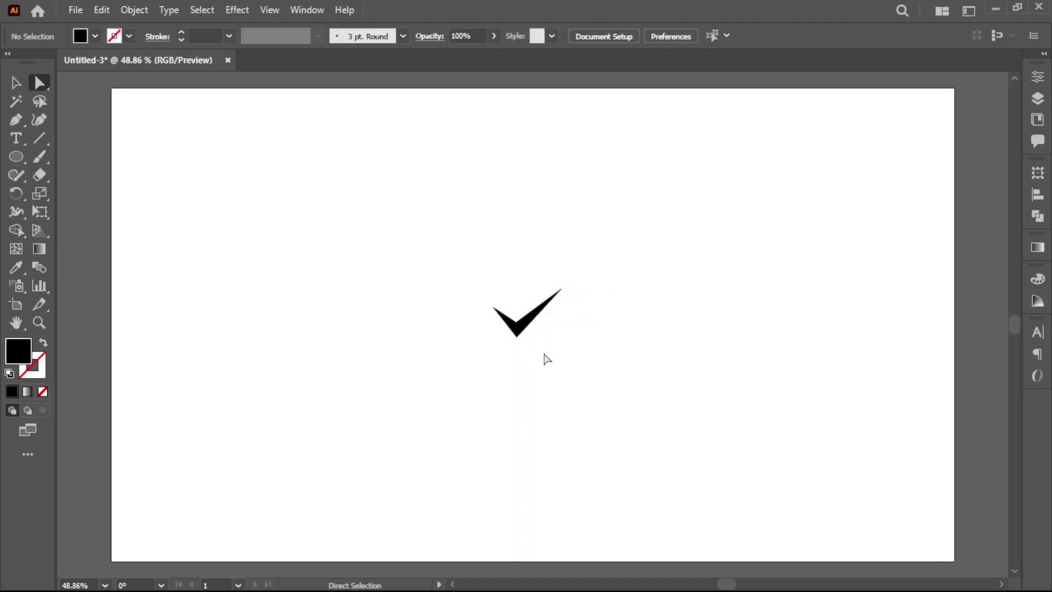
# Step: Draw a small black circle above the check mark's left arm
pyautogui.click(16, 157)
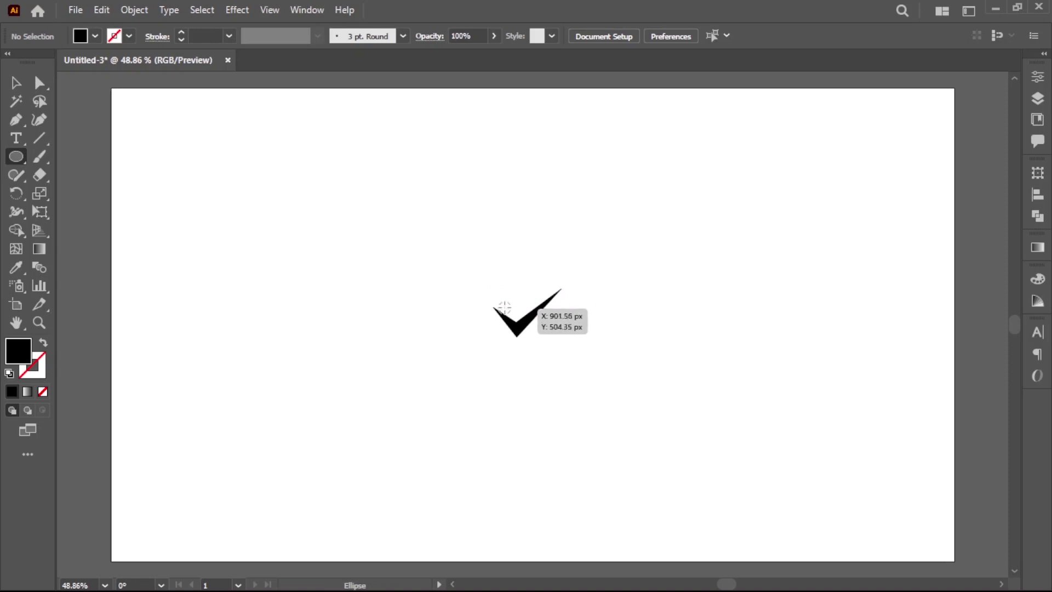
pyautogui.moveTo(516, 304); pyautogui.dragTo(525, 313)
pyautogui.click(23, 83)
pyautogui.click(223, 239)
# Step: Group the circle and check mark into a single person figure
pyautogui.moveTo(496, 337); pyautogui.dragTo(568, 355)
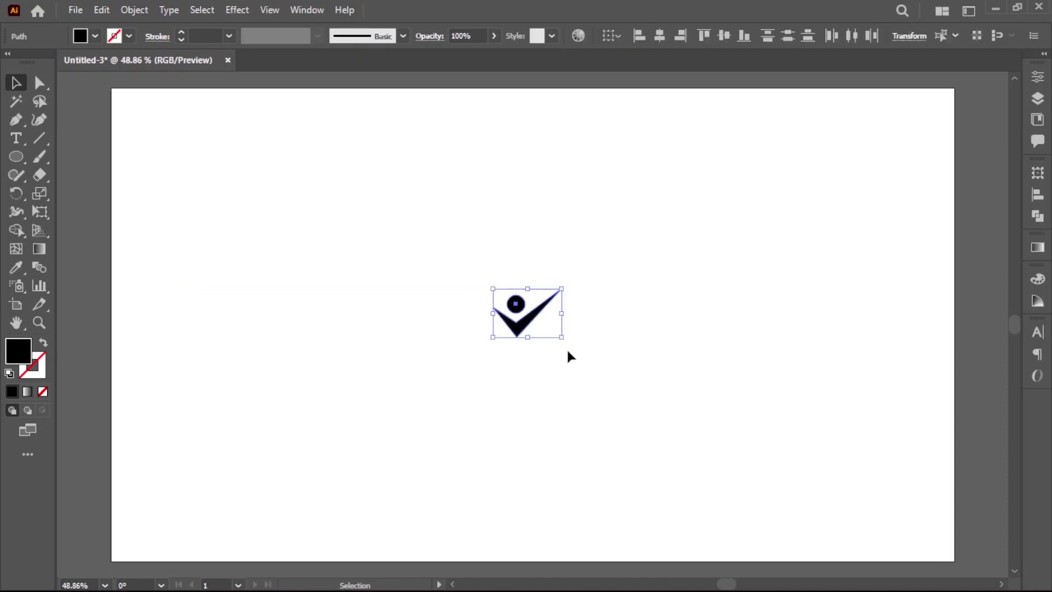
pyautogui.click(139, 11)
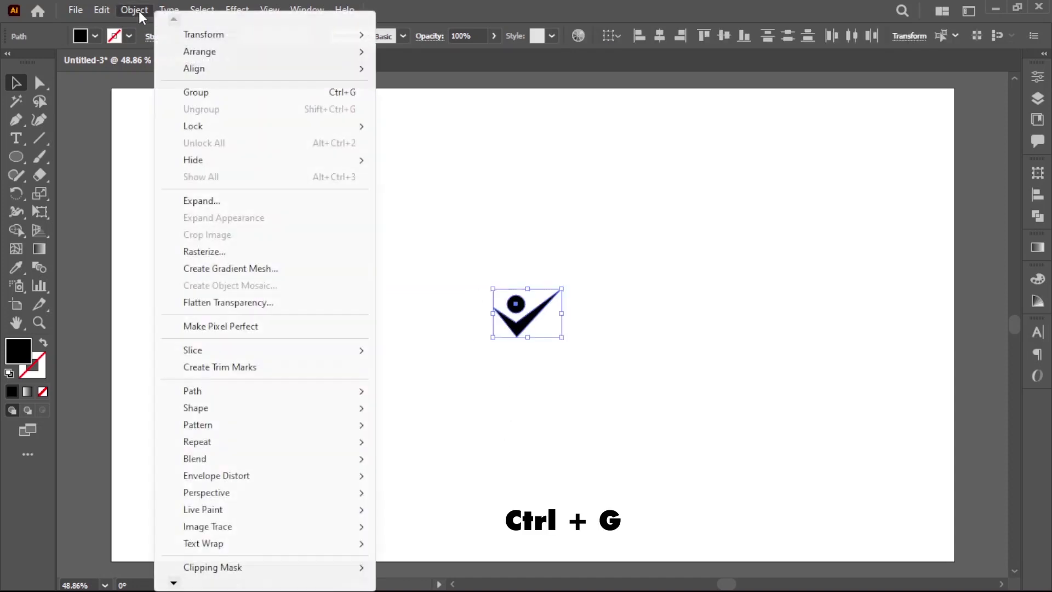
pyautogui.click(216, 91)
pyautogui.click(281, 267)
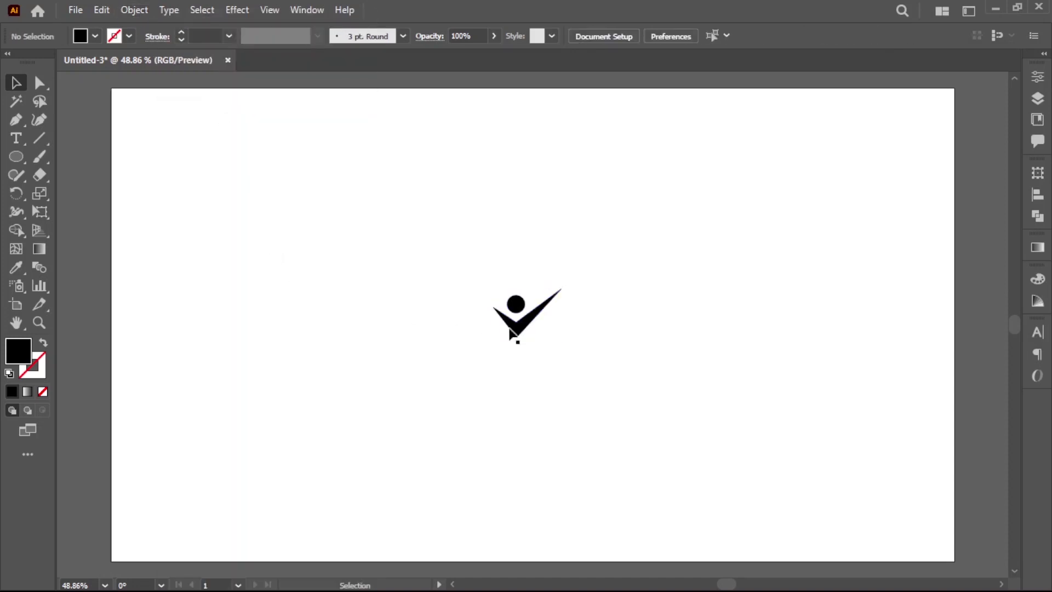
pyautogui.click(509, 333)
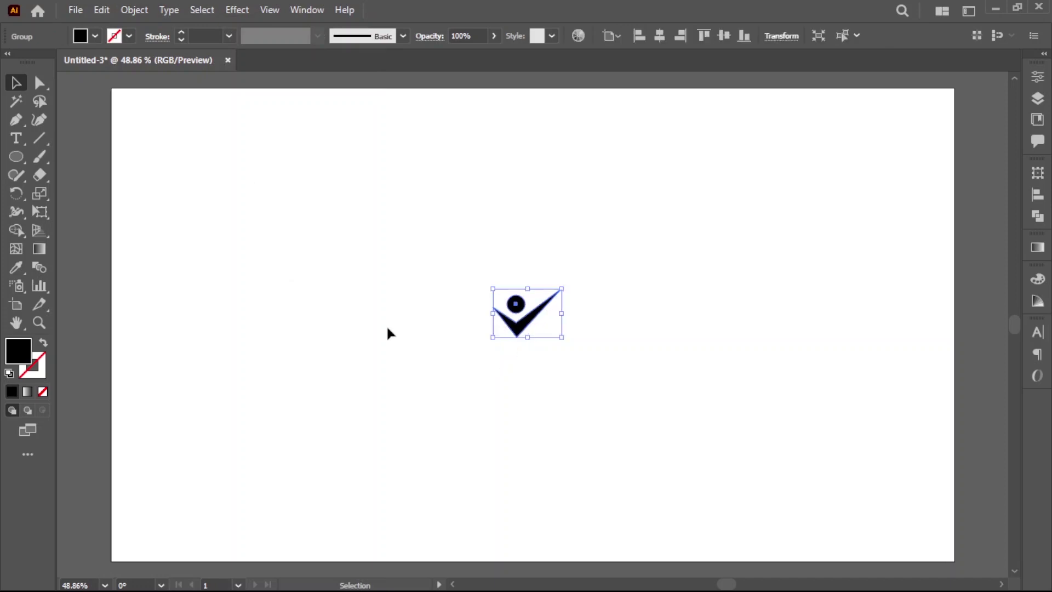
pyautogui.click(16, 193)
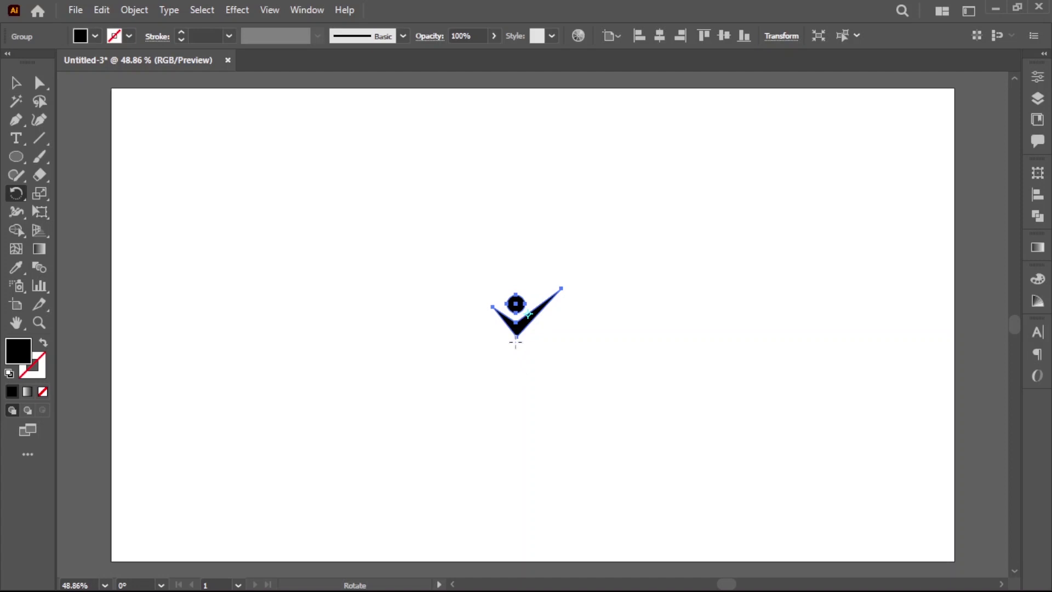
# Step: Make copies rotated 90° (360/4) around the figure's bottom point, forming four figures, and select them all
pyautogui.keyDown('alt'); pyautogui.click(517, 344); pyautogui.keyUp('alt')
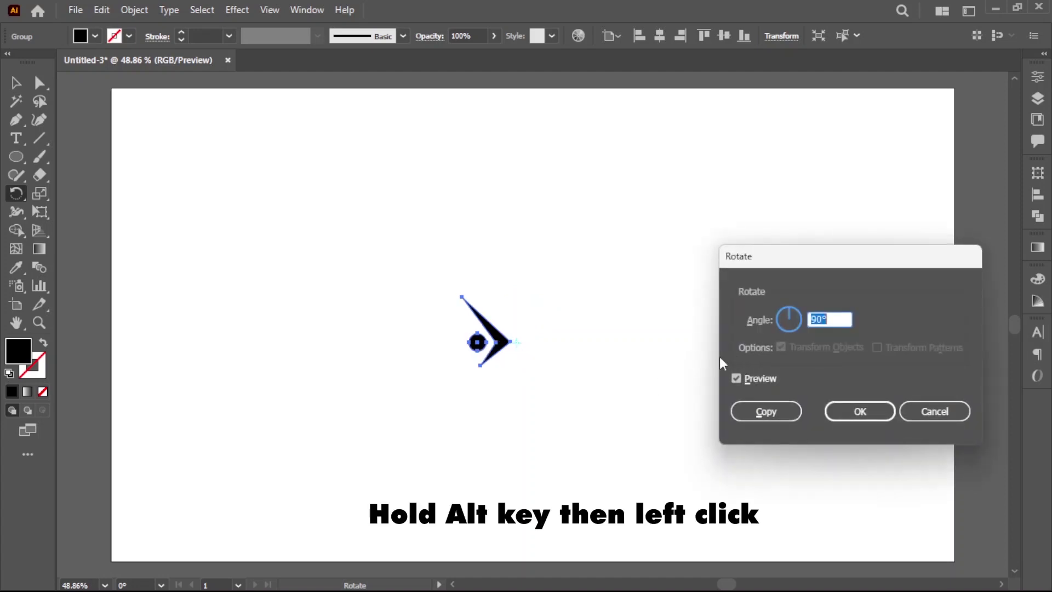
pyautogui.write('360/4')
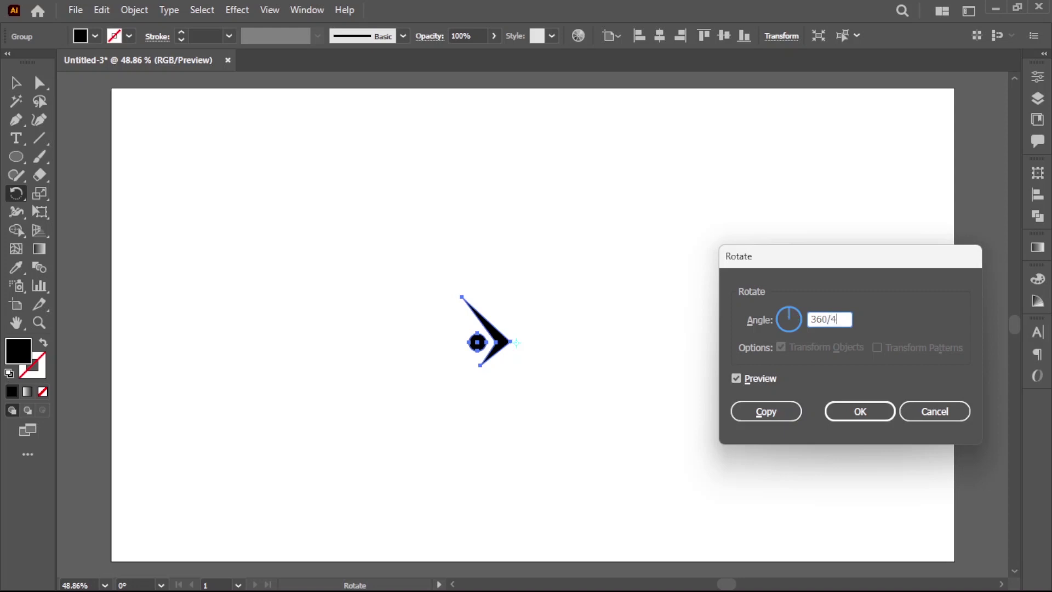
pyautogui.click(766, 411)
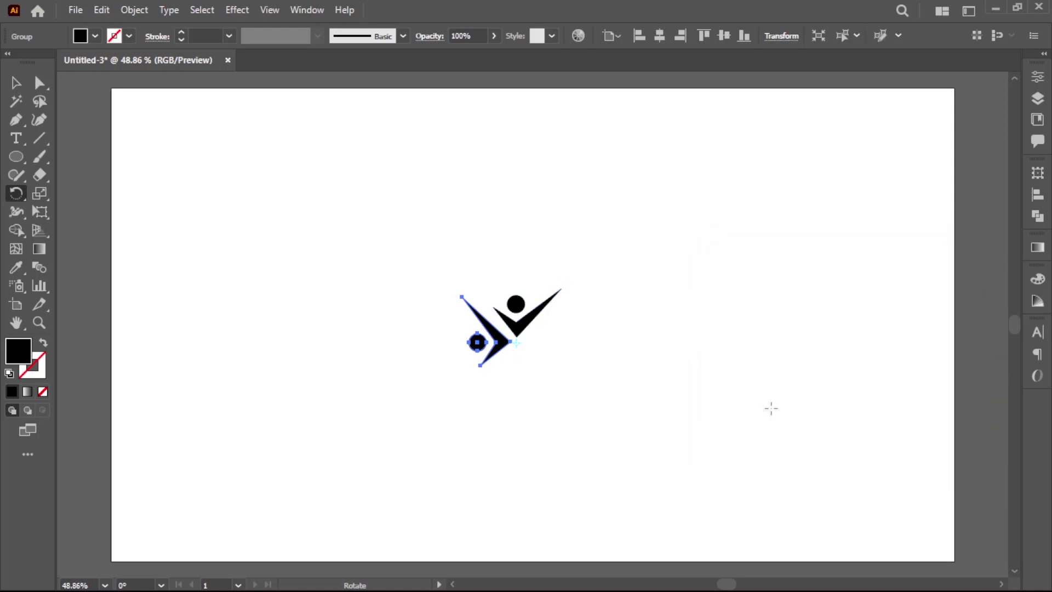
pyautogui.click(16, 83)
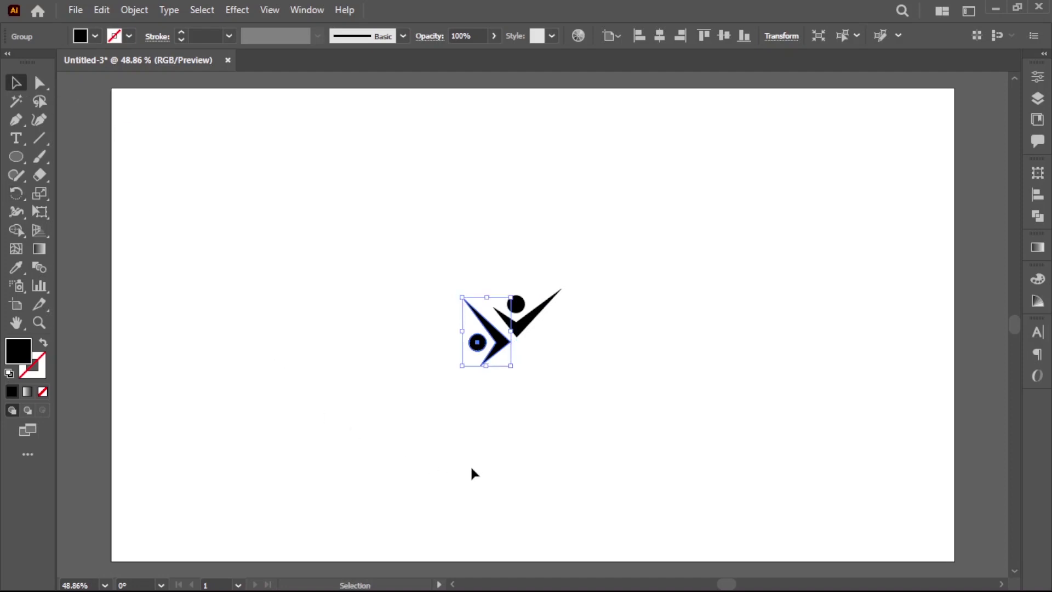
pyautogui.hotkey('ctrl', 'd')
pyautogui.hotkey('ctrl', 'd')
pyautogui.click(520, 455)
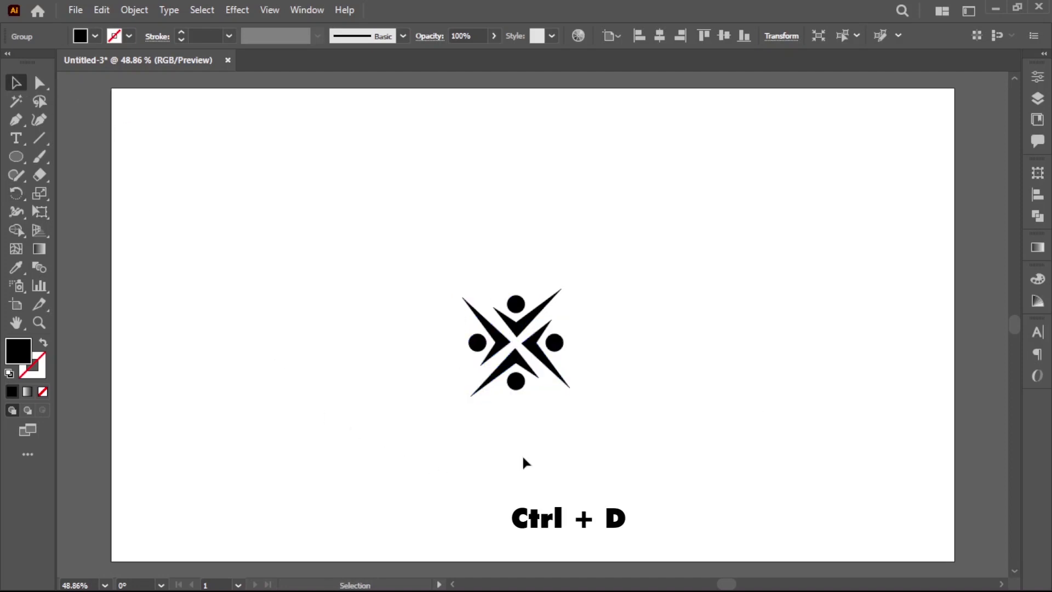
pyautogui.moveTo(635, 432); pyautogui.dragTo(635, 433)
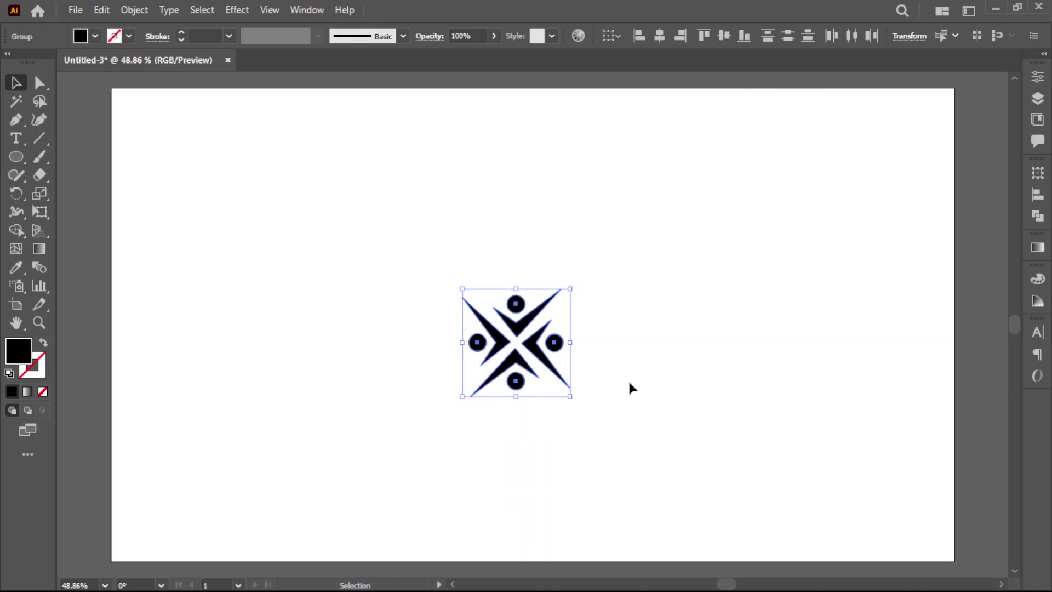
# Step: Move the X to the upper left and ungroup a separate copy of one figure
pyautogui.moveTo(555, 362)
pyautogui.mouseDown()
pyautogui.moveTo(237, 207)
pyautogui.moveTo(455, 178)
pyautogui.mouseUp()
pyautogui.click(478, 412)
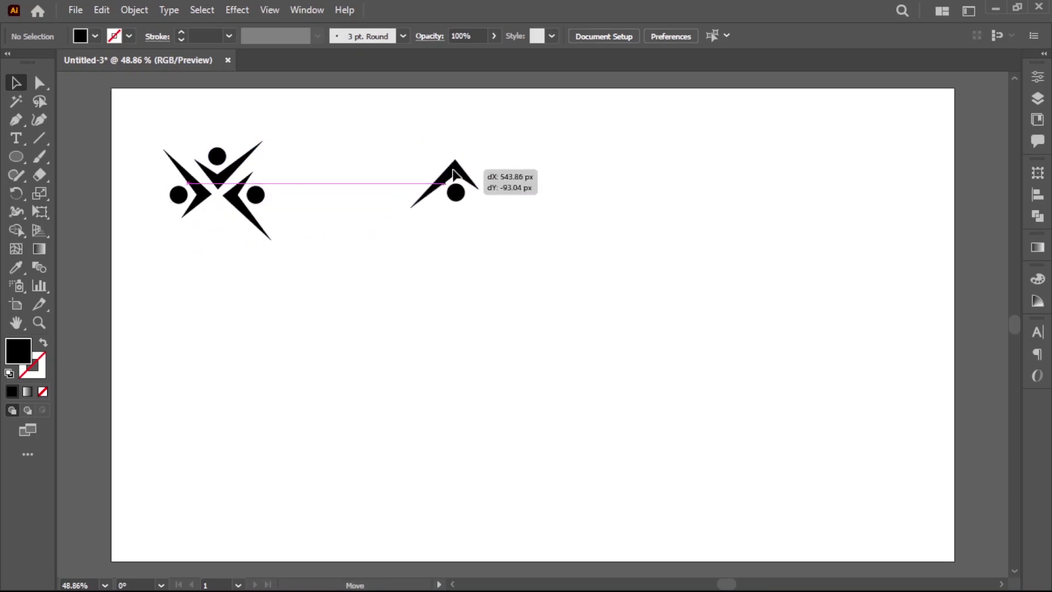
pyautogui.rightClick(491, 241)
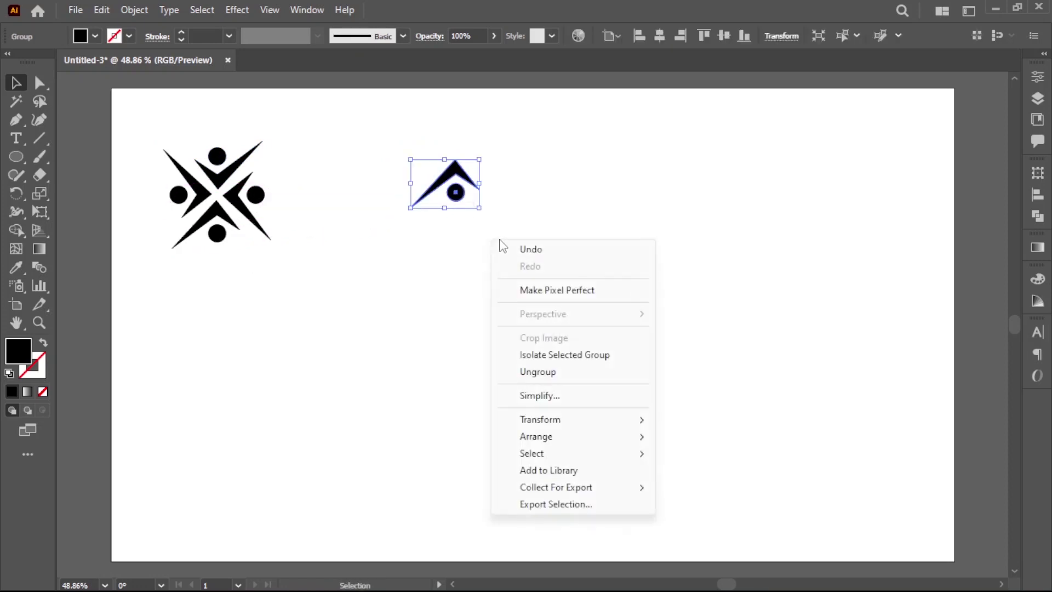
pyautogui.click(551, 373)
pyautogui.click(436, 204)
# Step: Centre the circle head above the chevron's peak and regroup the figure
pyautogui.moveTo(455, 194); pyautogui.dragTo(456, 148)
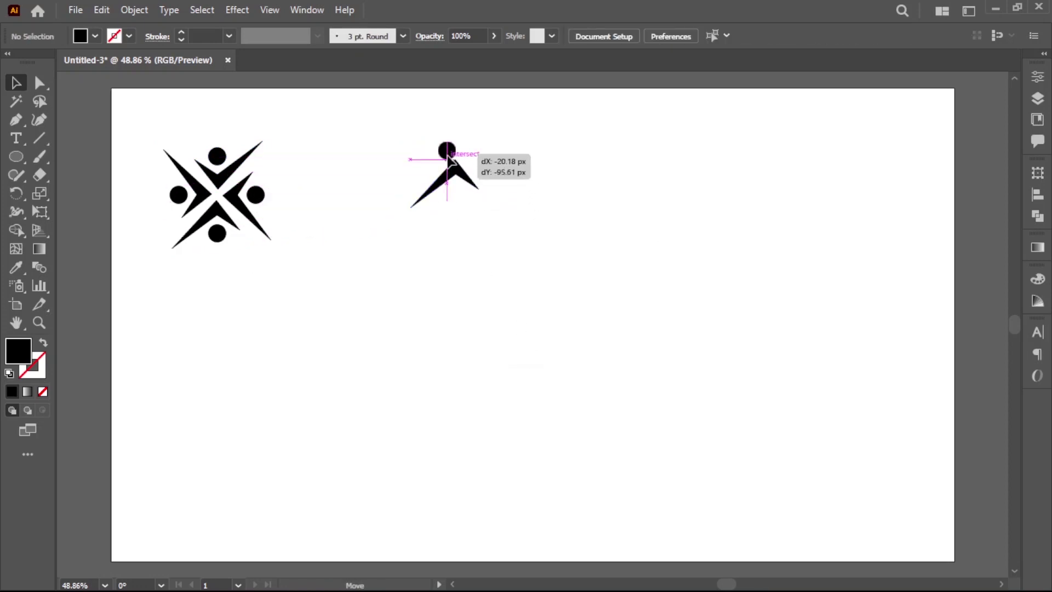
pyautogui.click(463, 278)
pyautogui.keyDown('shift'); pyautogui.click(474, 178); pyautogui.keyUp('shift')
pyautogui.rightClick(474, 178)
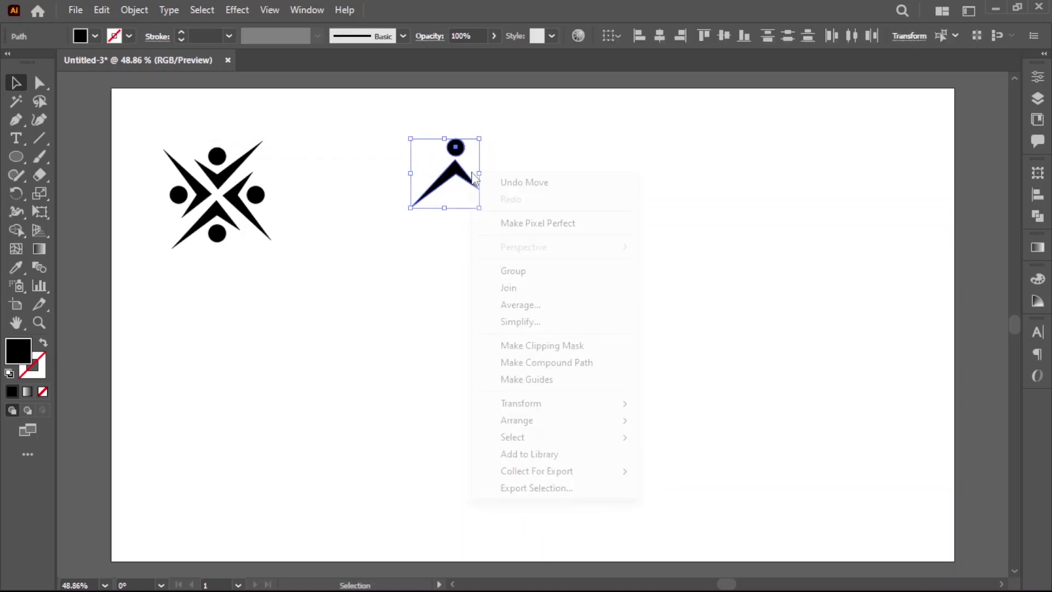
pyautogui.click(511, 271)
pyautogui.click(479, 265)
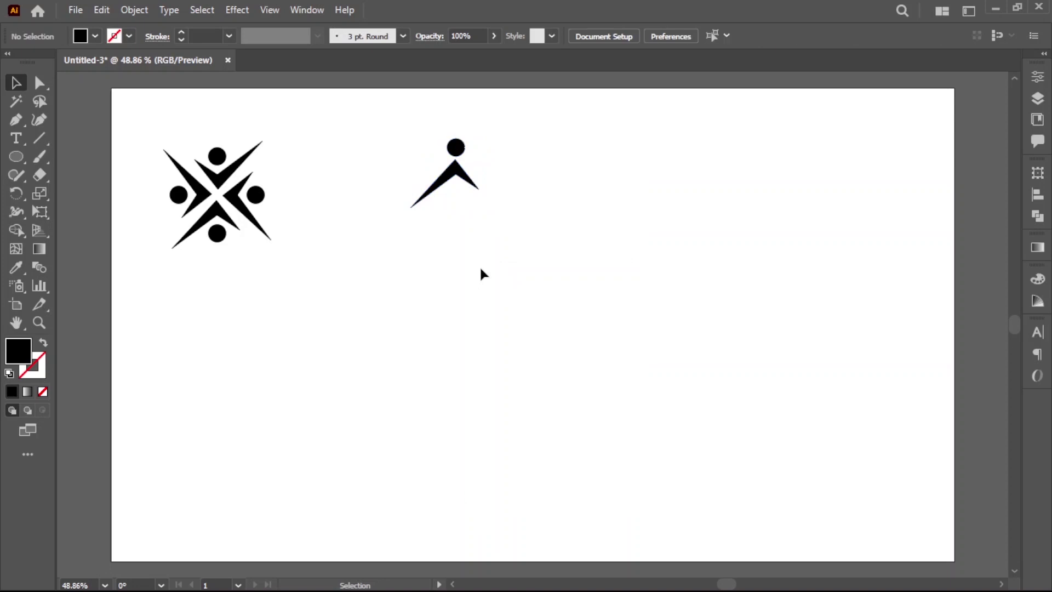
pyautogui.click(453, 175)
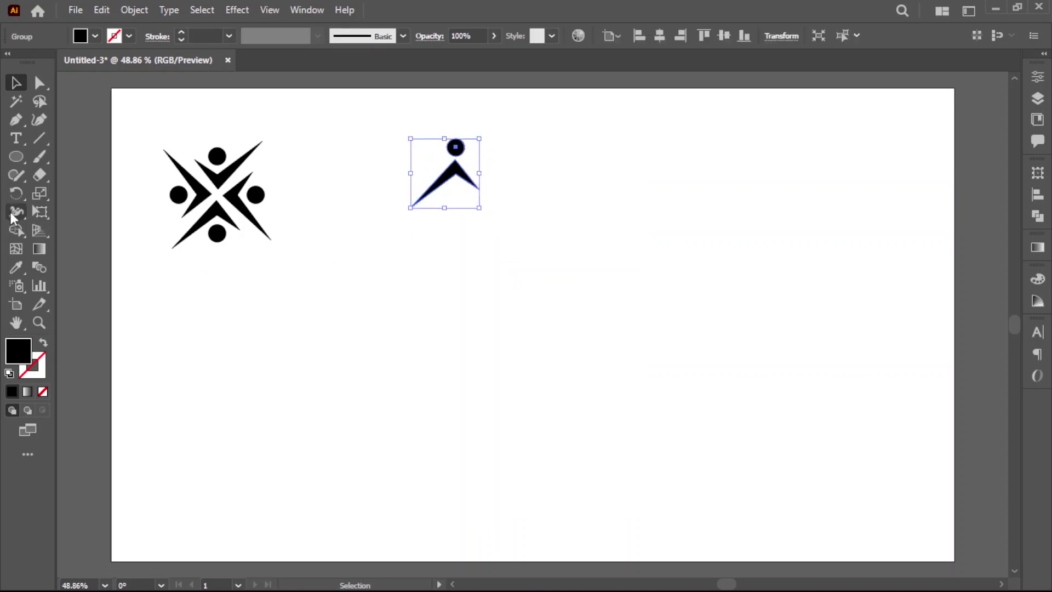
# Step: Make rotated copies of the single figure around a pivot to form four figures
pyautogui.click(16, 193)
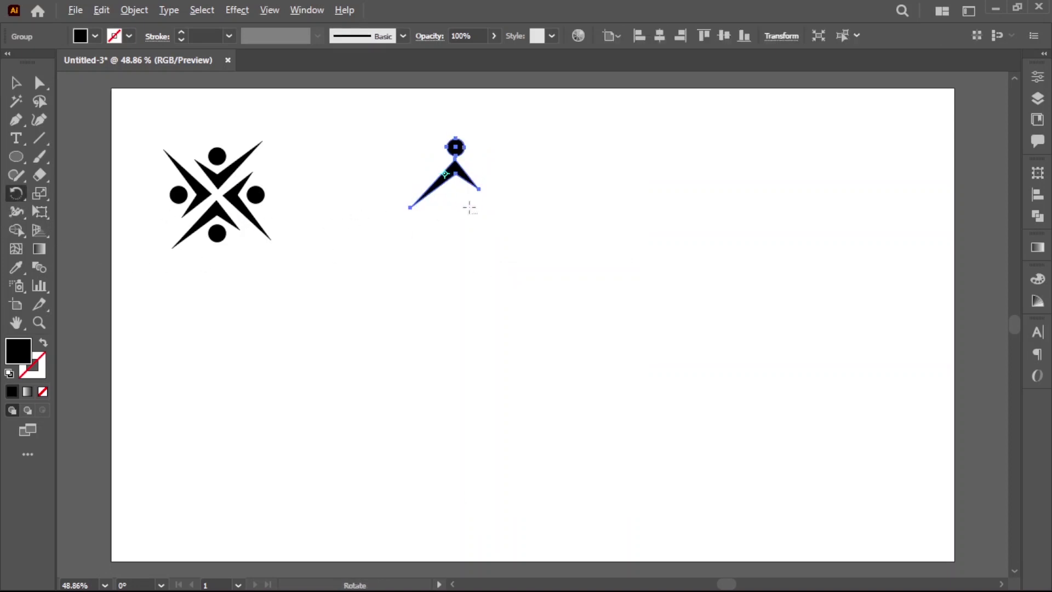
pyautogui.keyDown('alt'); pyautogui.click(470, 207); pyautogui.keyUp('alt')
pyautogui.click(768, 413)
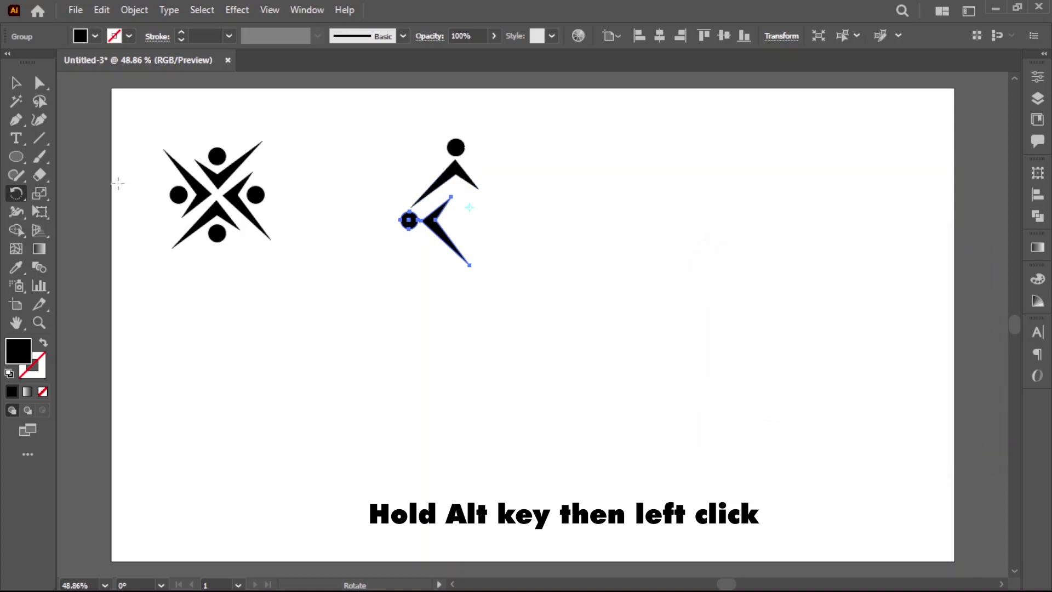
pyautogui.click(16, 83)
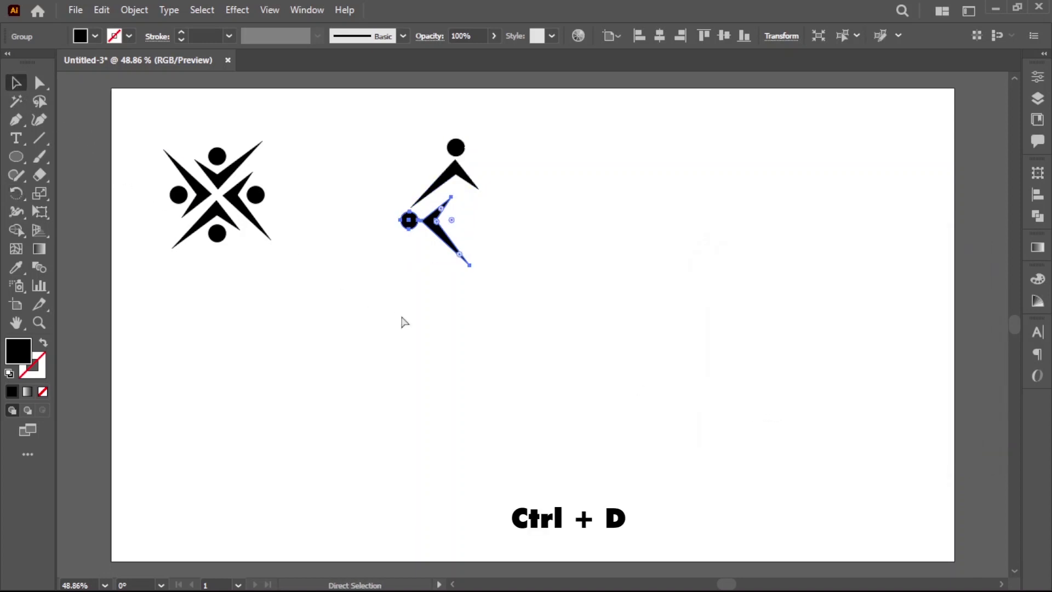
pyautogui.hotkey('ctrl', 'd')
pyautogui.hotkey('ctrl', 'd')
# Step: Group the four figures and place the group beside the first logo
pyautogui.click(423, 375)
pyautogui.moveTo(370, 147); pyautogui.dragTo(572, 282)
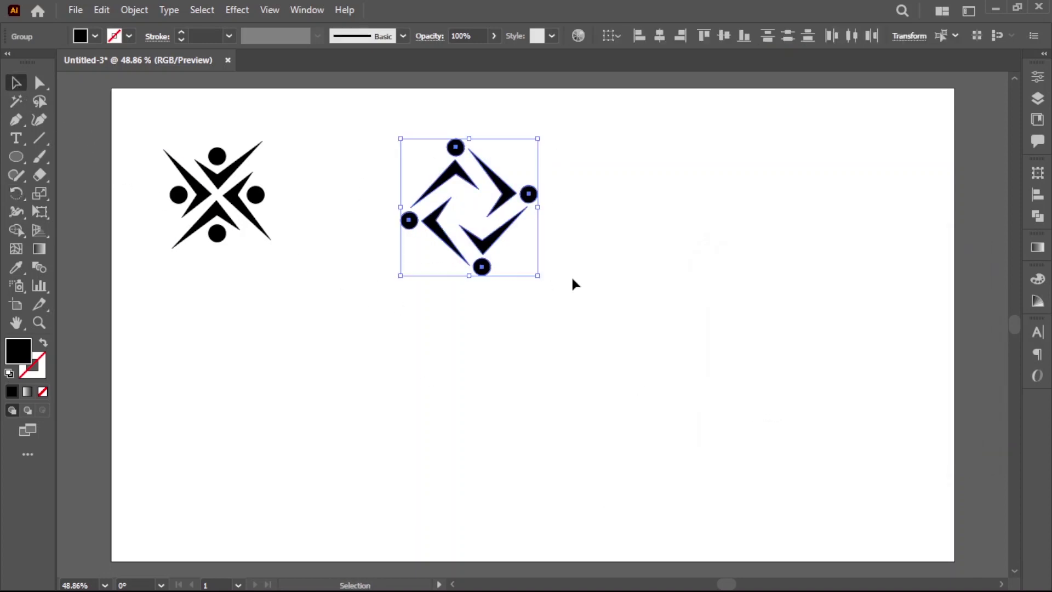
pyautogui.rightClick(520, 243)
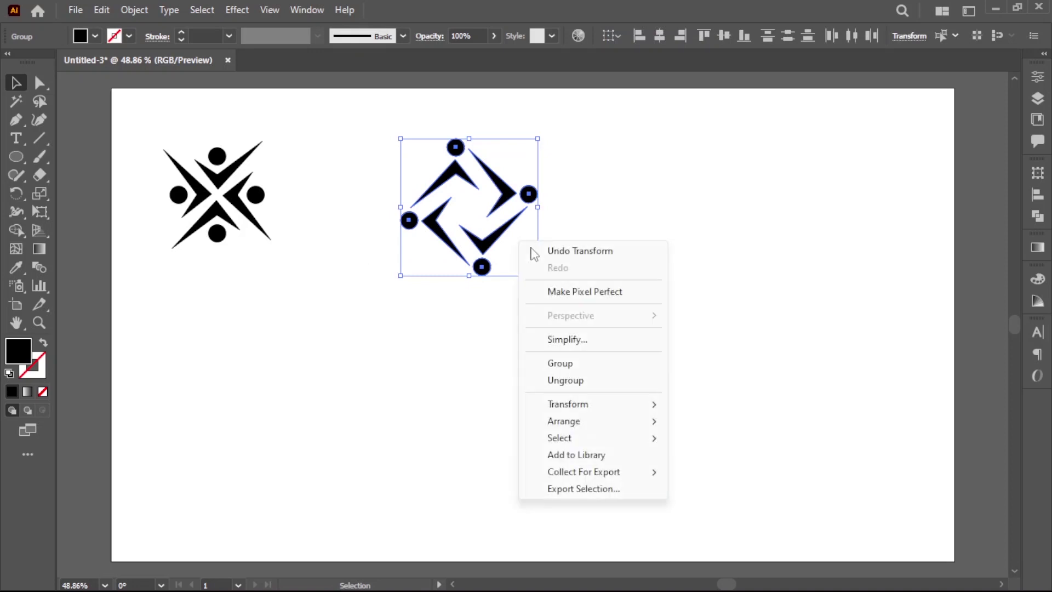
pyautogui.click(570, 365)
pyautogui.moveTo(513, 204); pyautogui.dragTo(442, 187)
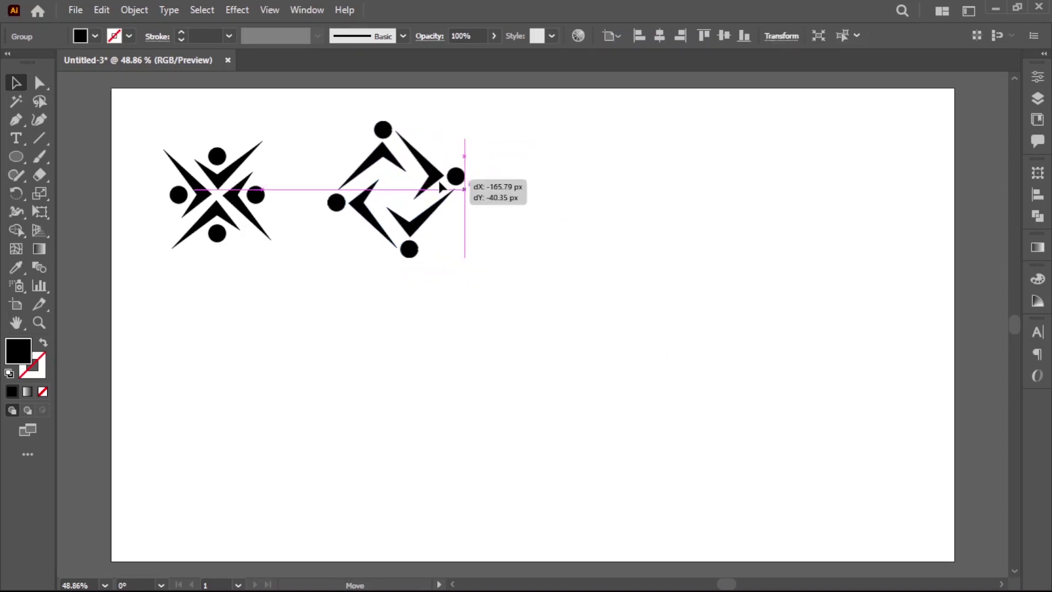
pyautogui.moveTo(438, 184); pyautogui.dragTo(433, 184)
pyautogui.click(504, 320)
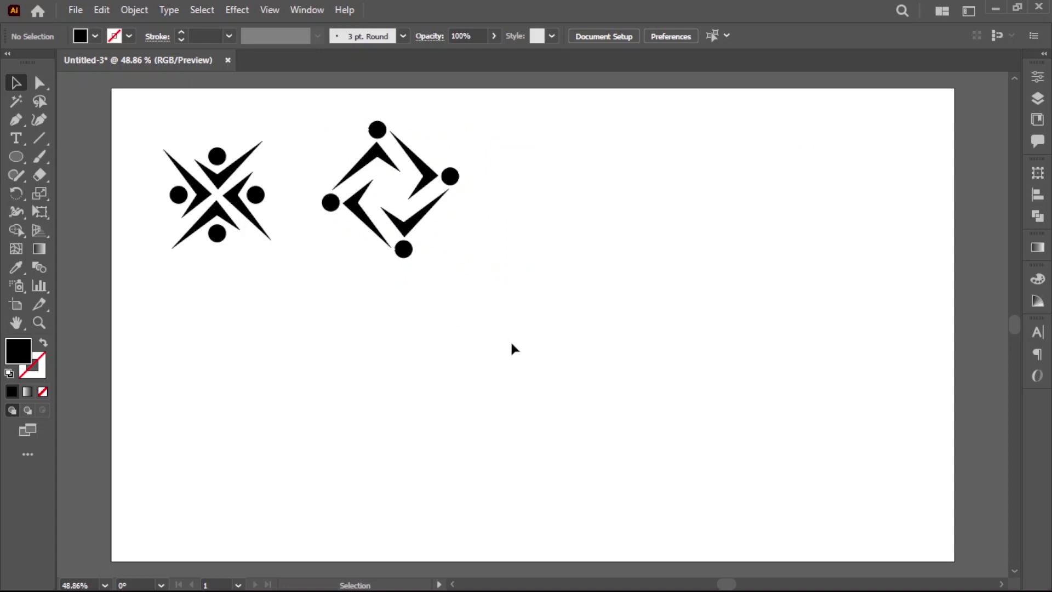
# Step: Draw a horizontal line with the Line Segment tool to the right of the logos
pyautogui.click(39, 139)
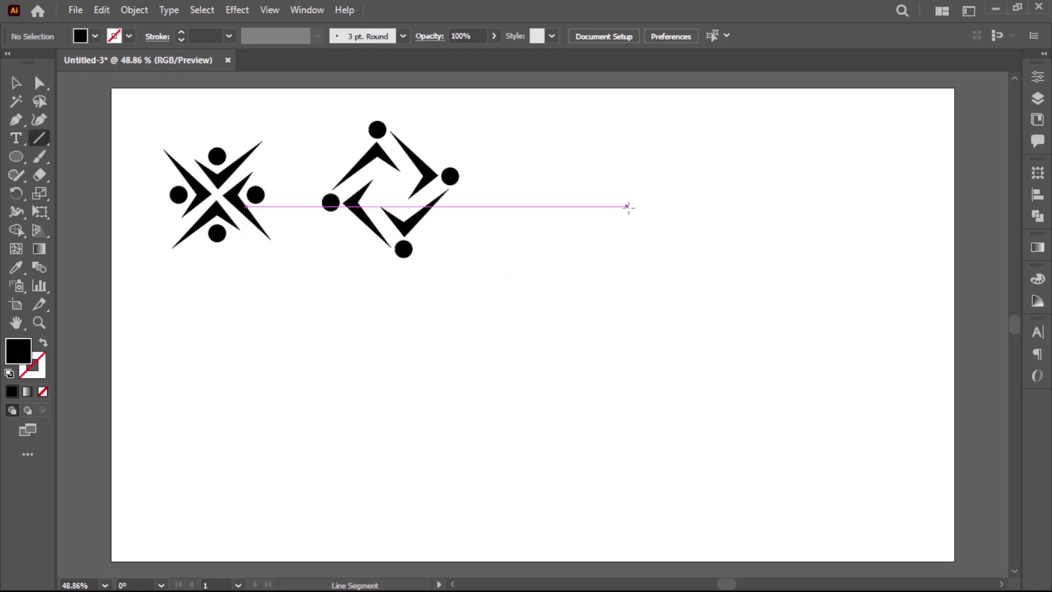
pyautogui.moveTo(595, 190); pyautogui.dragTo(724, 190)
pyautogui.press('v')
pyautogui.click(715, 322)
# Step: Set the line's stroke weight to 60 pt
pyautogui.click(639, 190)
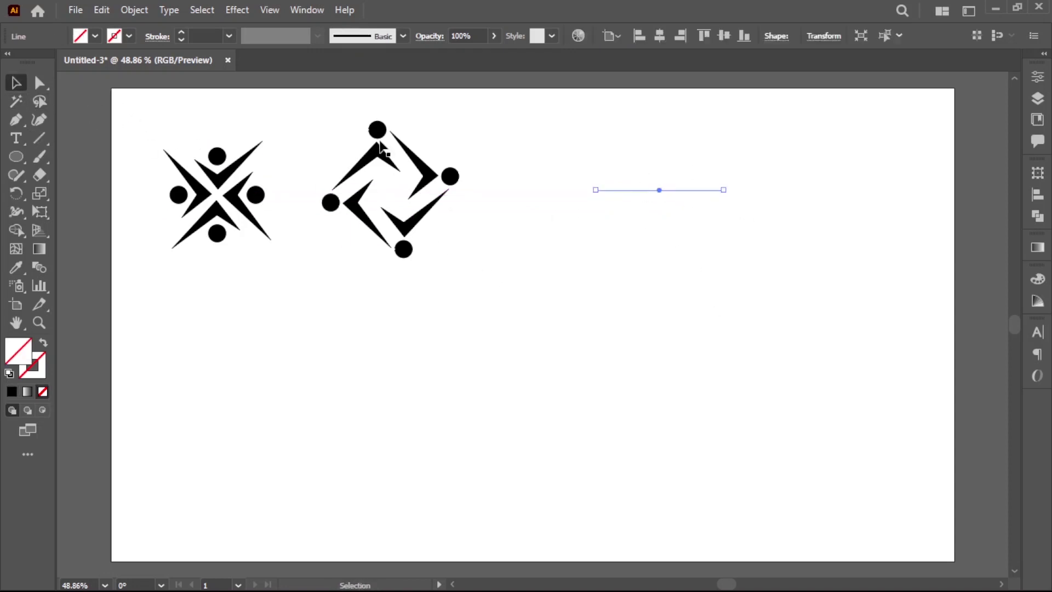
pyautogui.click(230, 36)
pyautogui.click(250, 373)
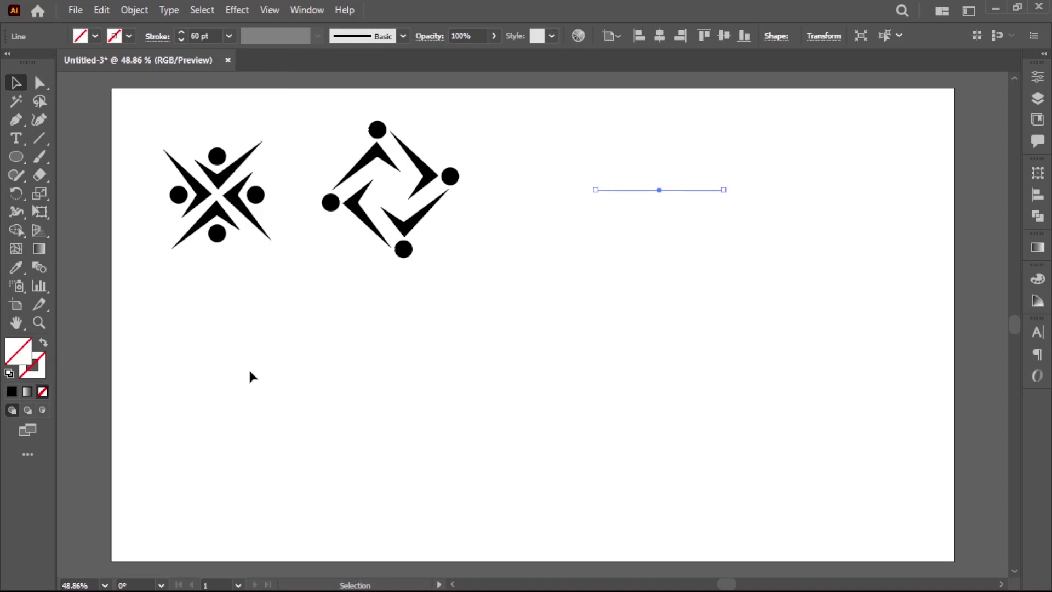
pyautogui.click(634, 349)
pyautogui.moveTo(665, 155)
pyautogui.mouseDown()
pyautogui.moveTo(804, 320)
pyautogui.moveTo(656, 357)
pyautogui.mouseUp()
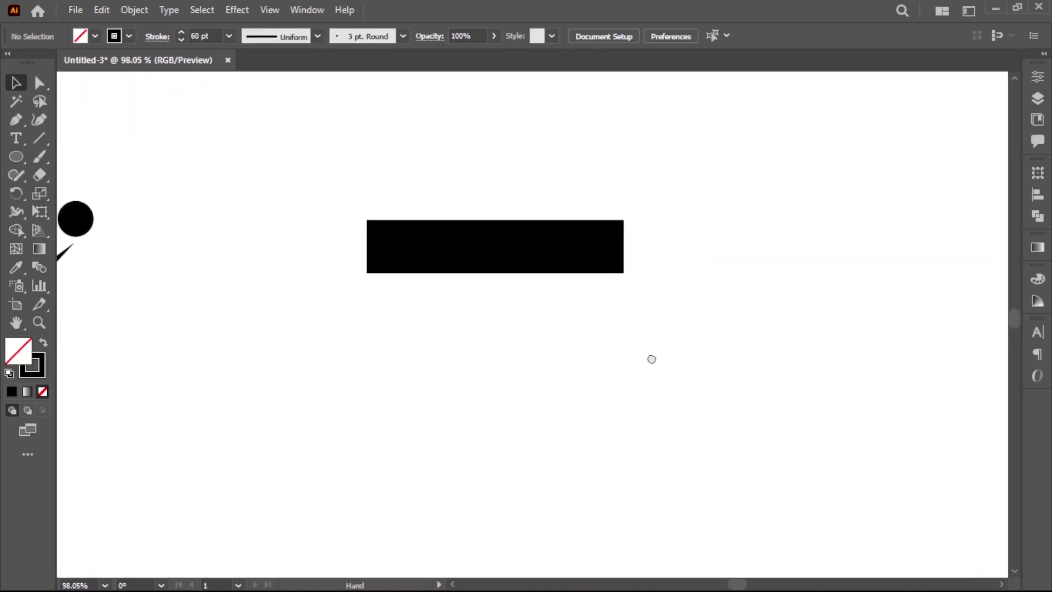
pyautogui.moveTo(627, 280); pyautogui.dragTo(628, 280)
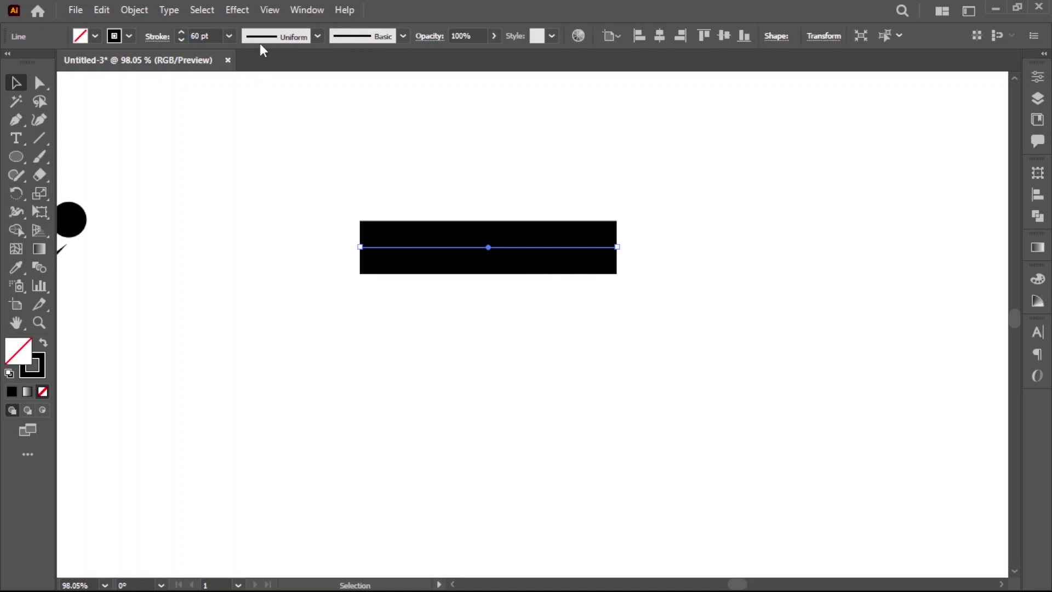
# Step: Give the line a tapered width profile and convert it to a filled shape with Outline Stroke
pyautogui.click(317, 36)
pyautogui.click(288, 154)
pyautogui.click(388, 279)
pyautogui.click(415, 213)
pyautogui.click(135, 10)
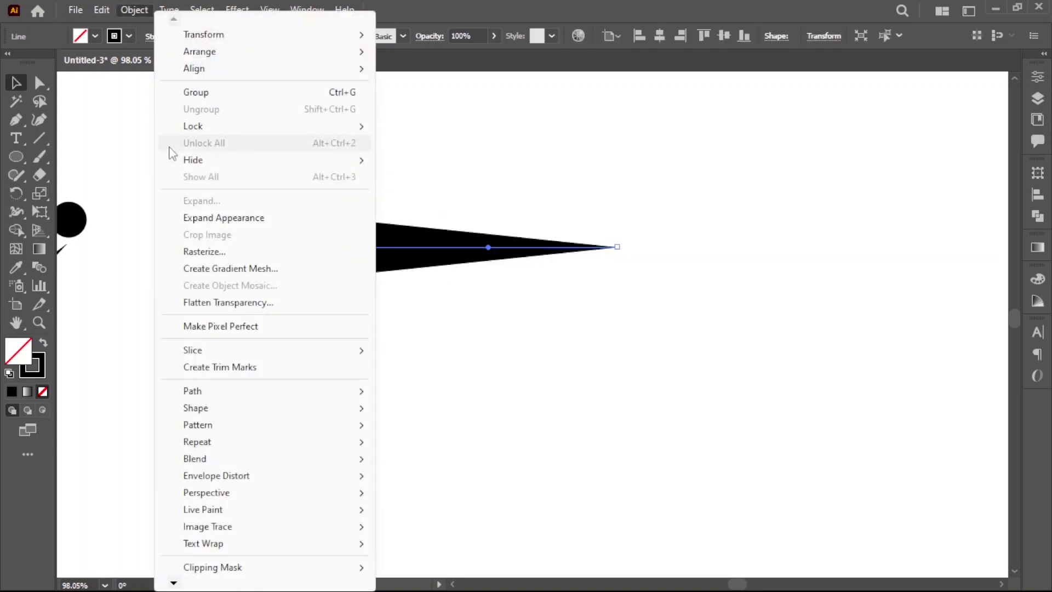
pyautogui.moveTo(192, 392)
pyautogui.click(448, 236)
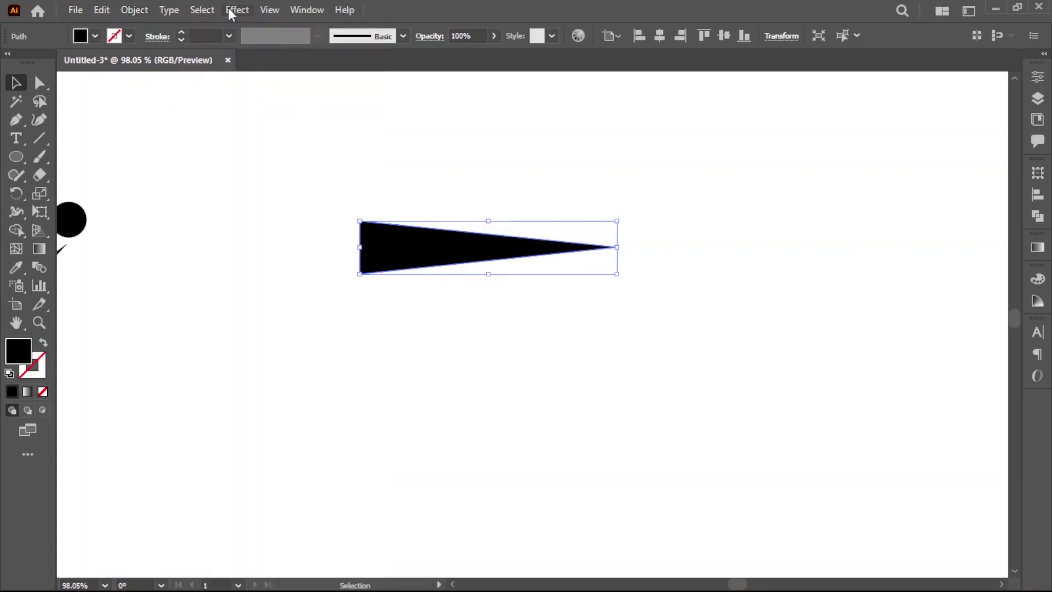
# Step: Apply an Arc warp effect with 50% bend to the tapered shape
pyautogui.click(231, 11)
pyautogui.moveTo(256, 209)
pyautogui.click(483, 217)
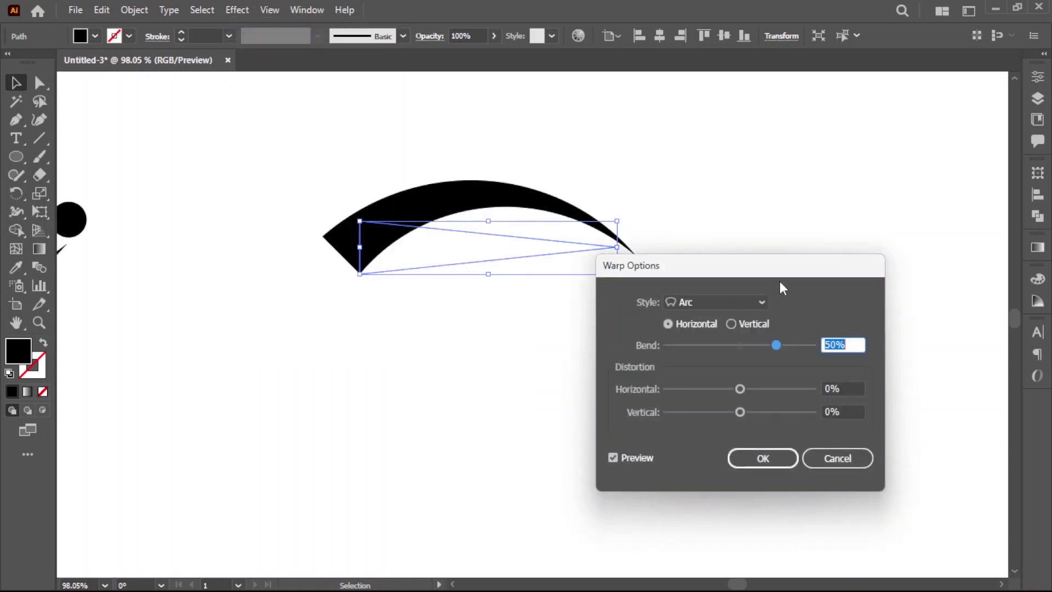
pyautogui.moveTo(757, 268); pyautogui.dragTo(864, 273)
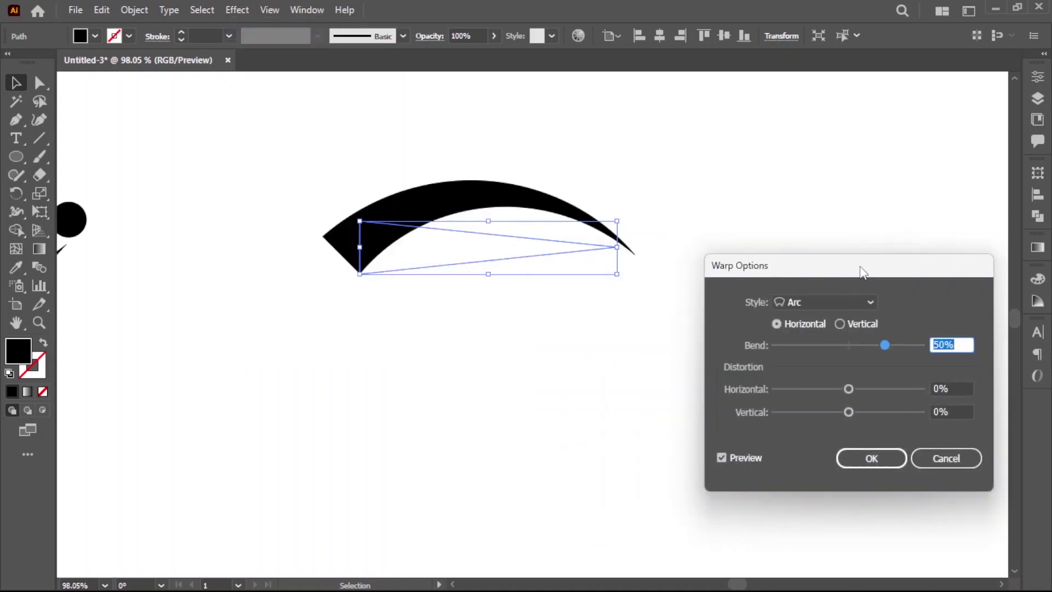
pyautogui.click(847, 302)
pyautogui.click(825, 319)
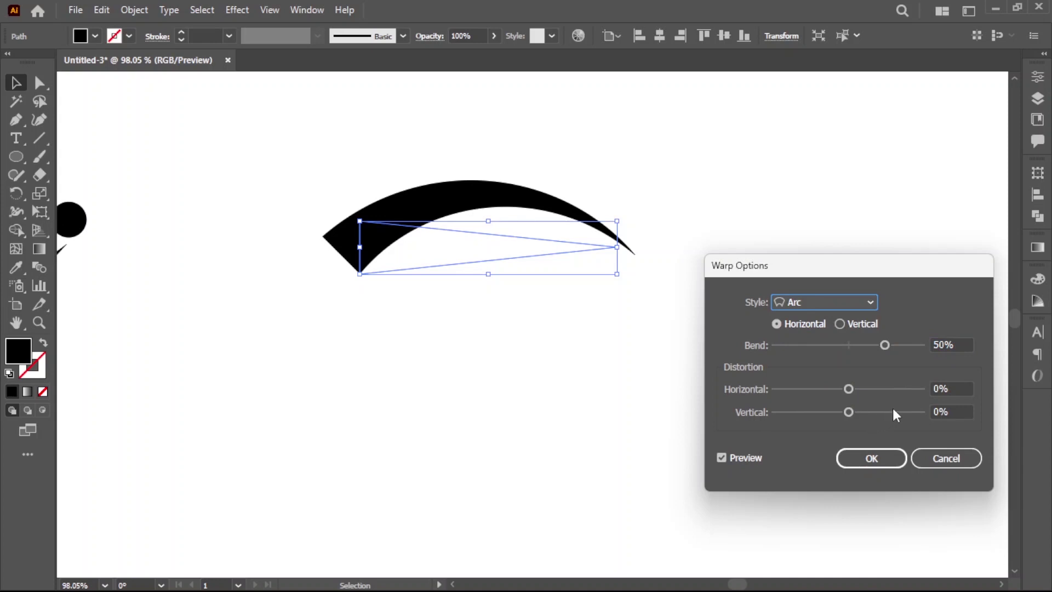
pyautogui.click(873, 459)
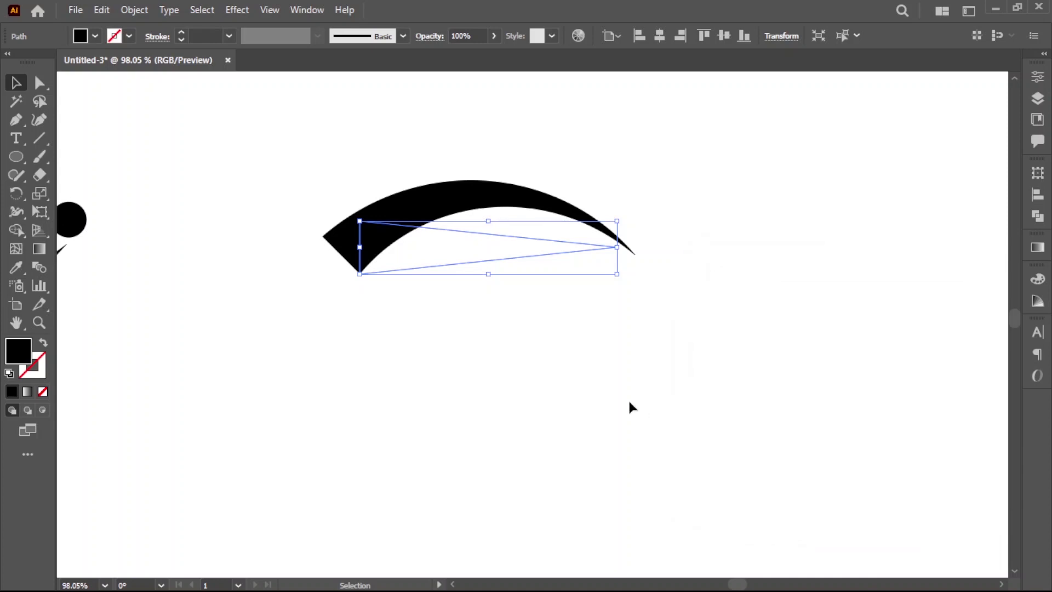
# Step: Expand the arc's appearance and draw a circle head at its wide left end
pyautogui.click(132, 10)
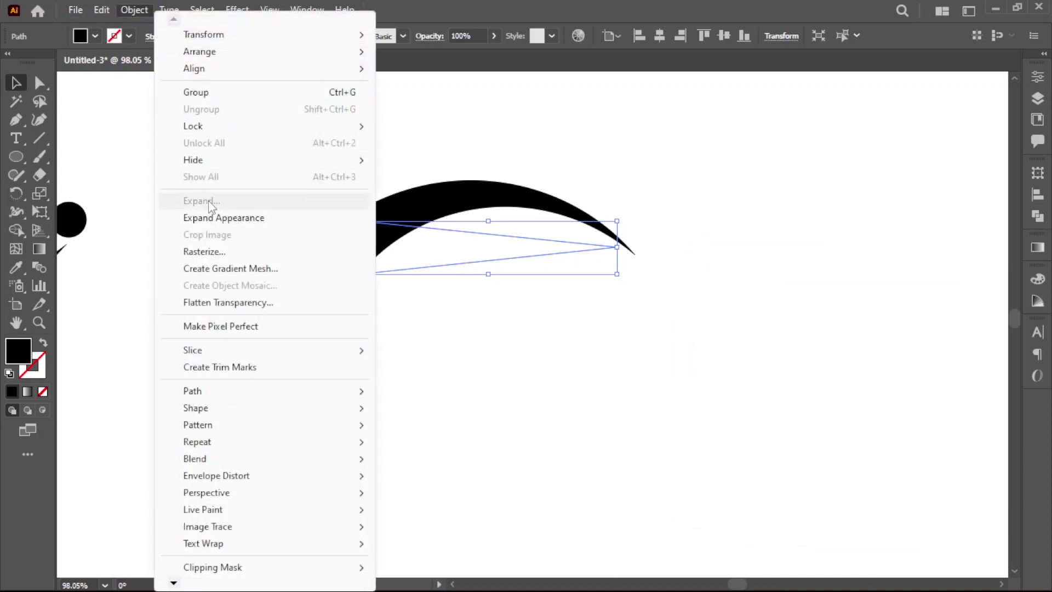
pyautogui.click(222, 218)
pyautogui.click(490, 349)
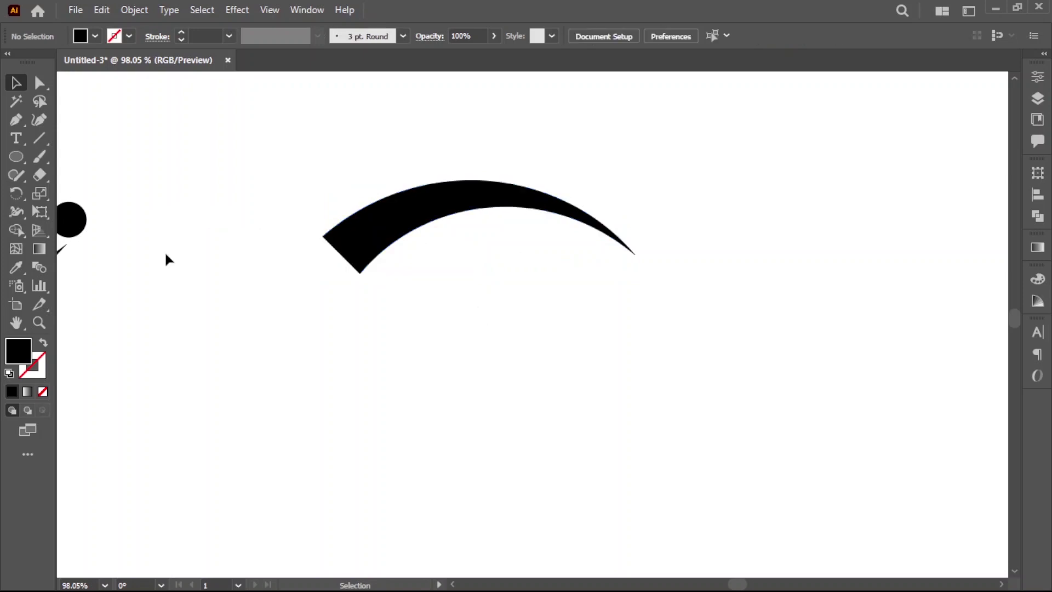
pyautogui.click(18, 160)
pyautogui.moveTo(313, 281); pyautogui.dragTo(340, 311)
pyautogui.click(17, 81)
pyautogui.click(384, 414)
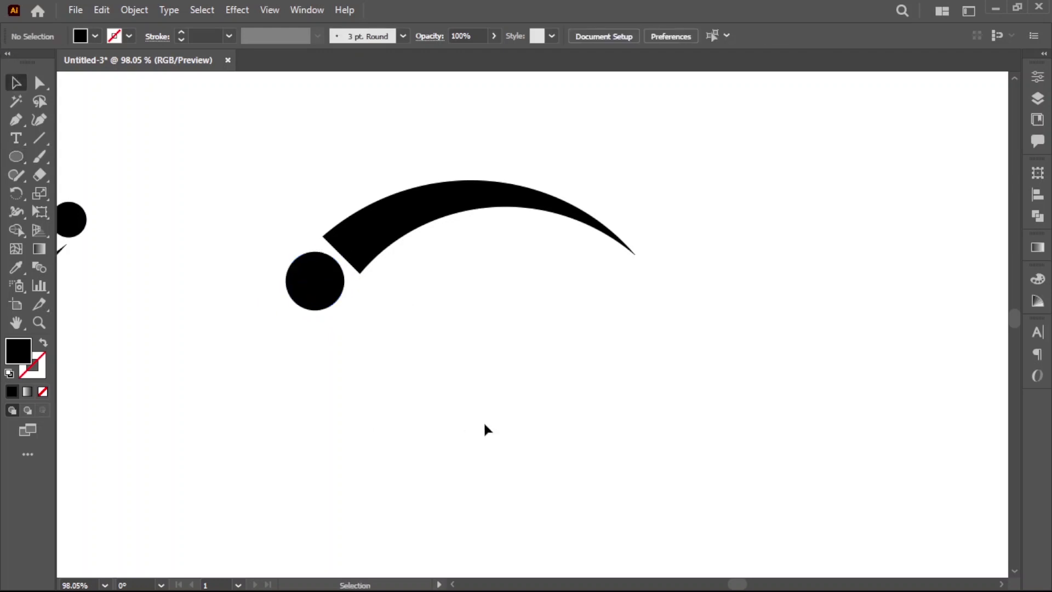
# Step: Group the arc and circle head into one figure
pyautogui.scroll(-3, 533, 367)
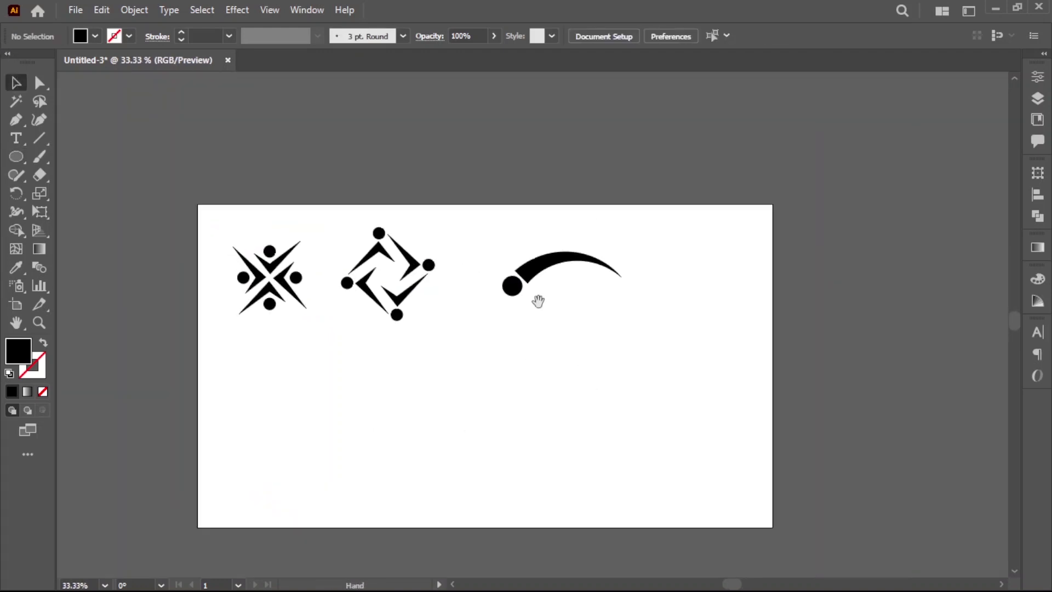
pyautogui.scroll(2, 564, 327)
pyautogui.moveTo(544, 291); pyautogui.dragTo(578, 302)
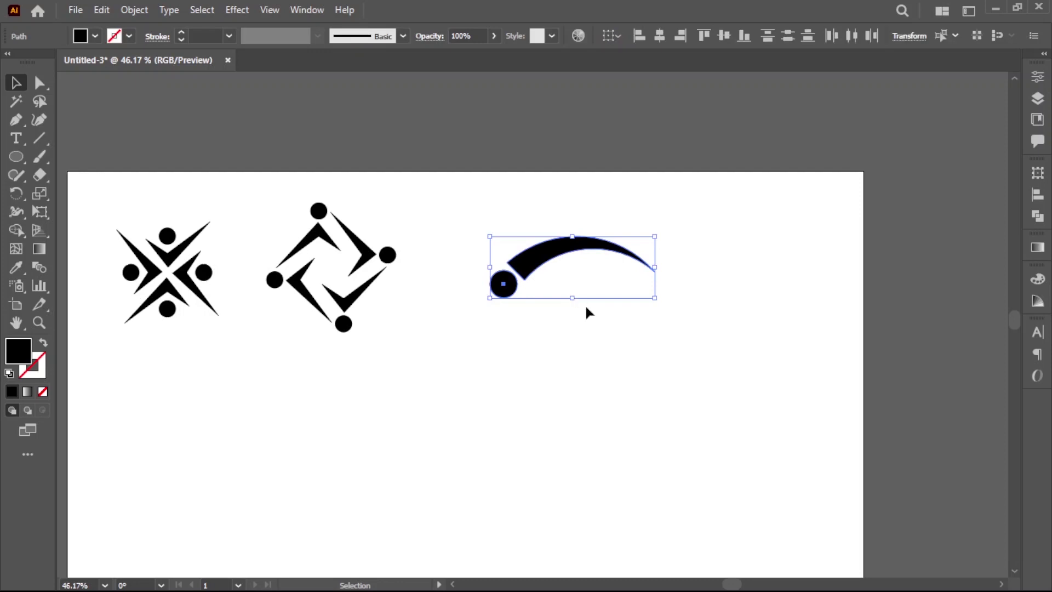
pyautogui.rightClick(586, 265)
pyautogui.click(642, 365)
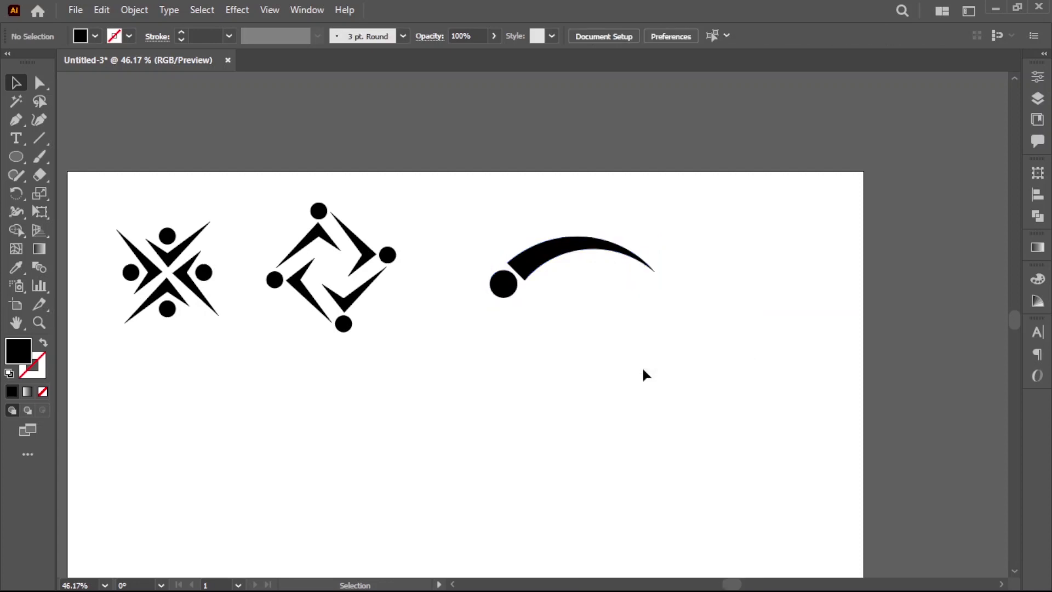
pyautogui.click(586, 249)
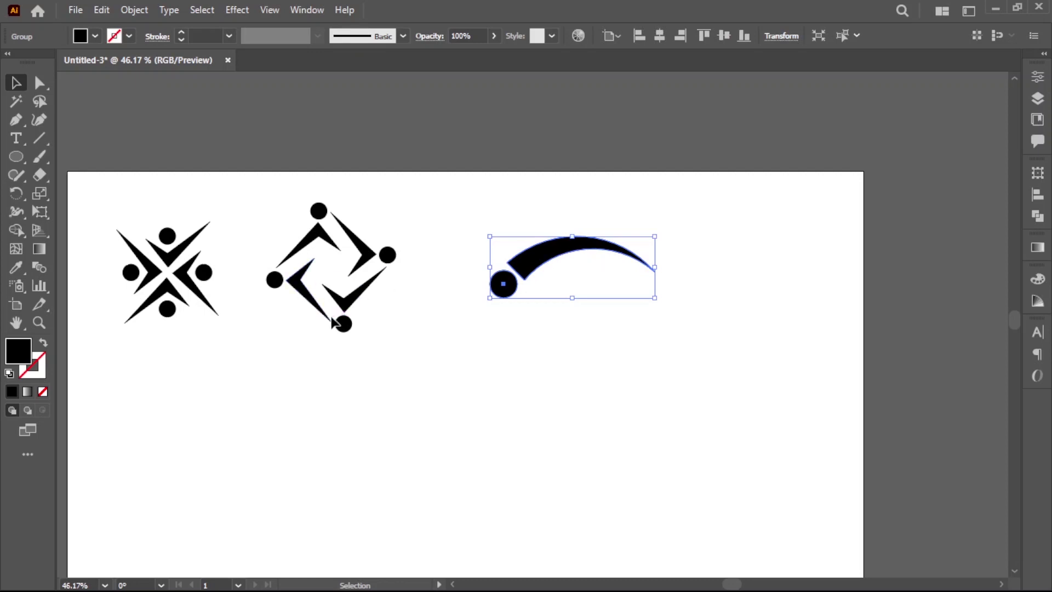
# Step: Move the swoosh figure lower and make two copies rotated 120° around a centre above it
pyautogui.moveTo(597, 252); pyautogui.dragTo(612, 309)
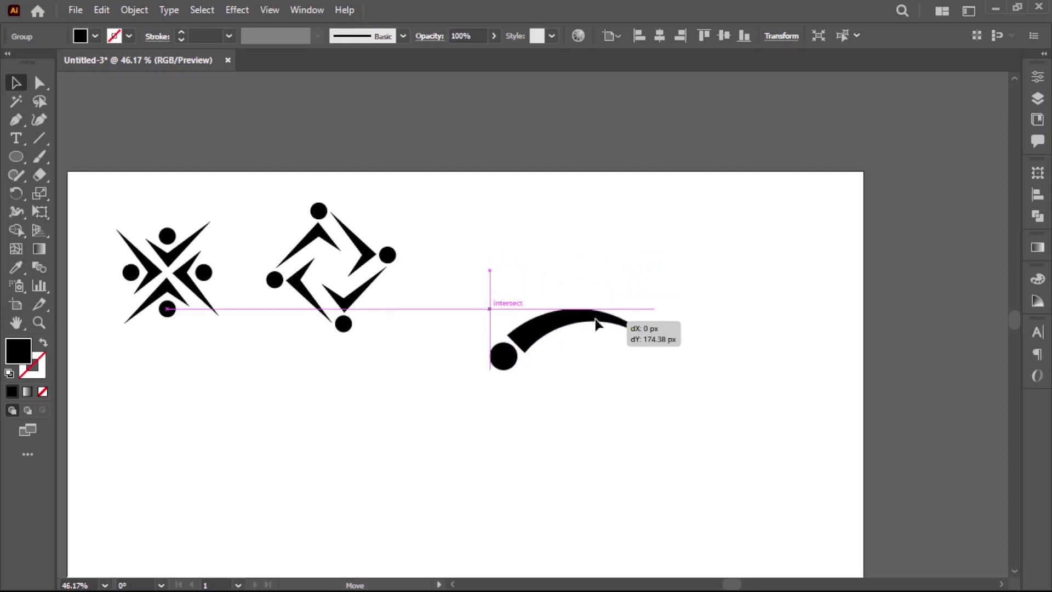
pyautogui.click(525, 397)
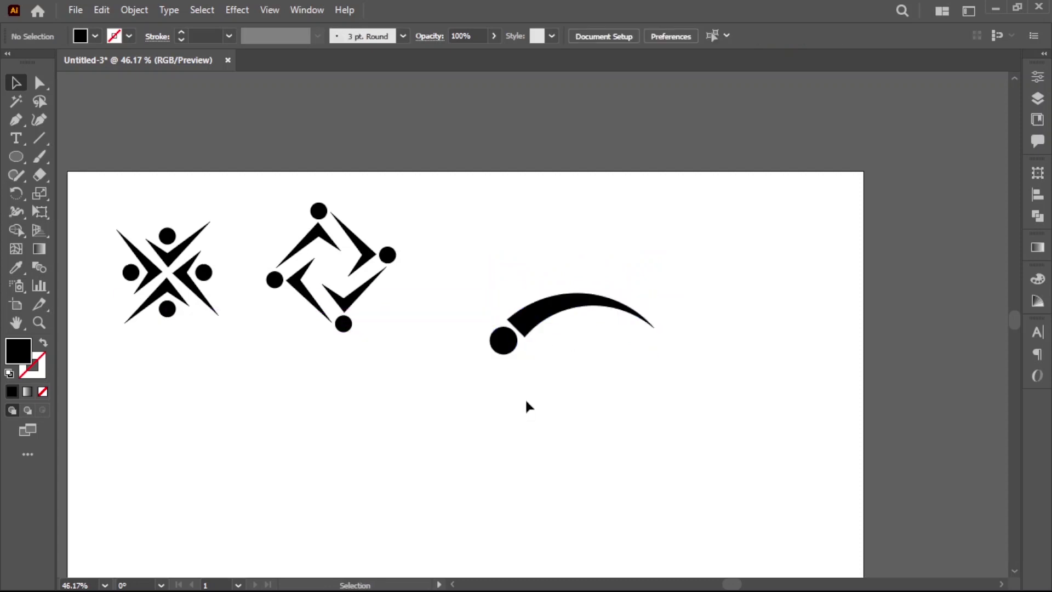
pyautogui.click(504, 329)
pyautogui.click(24, 194)
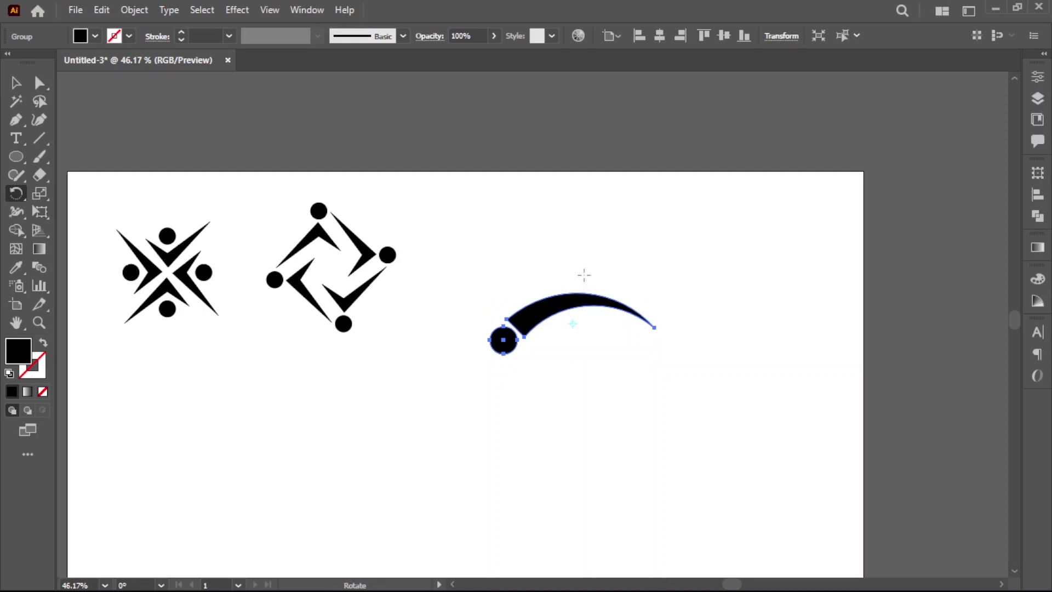
pyautogui.keyDown('alt'); pyautogui.click(555, 269); pyautogui.keyUp('alt')
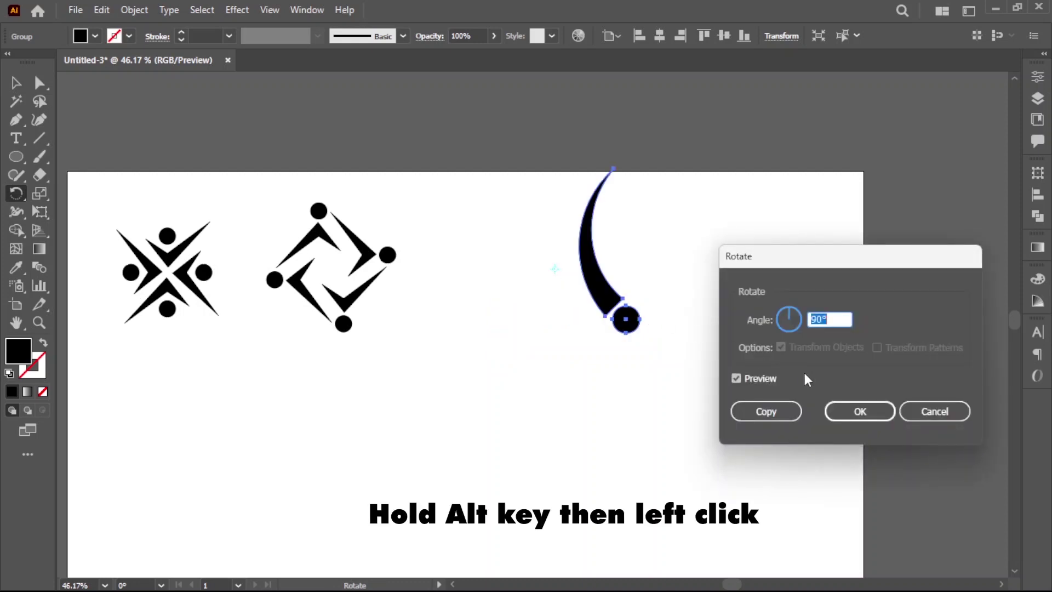
pyautogui.write('360/3')
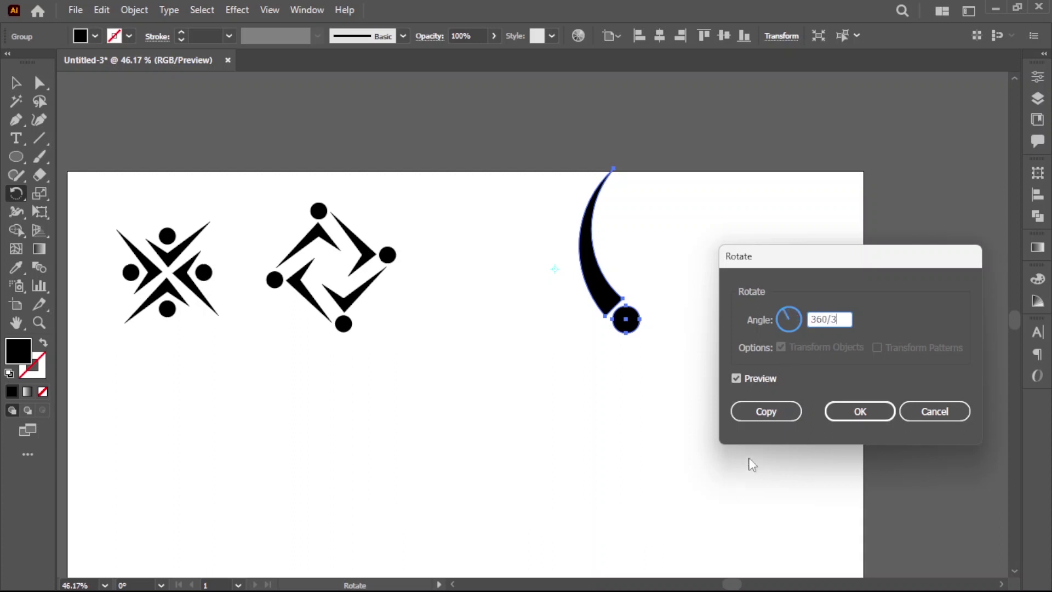
pyautogui.click(765, 412)
pyautogui.hotkey('ctrl', 'd')
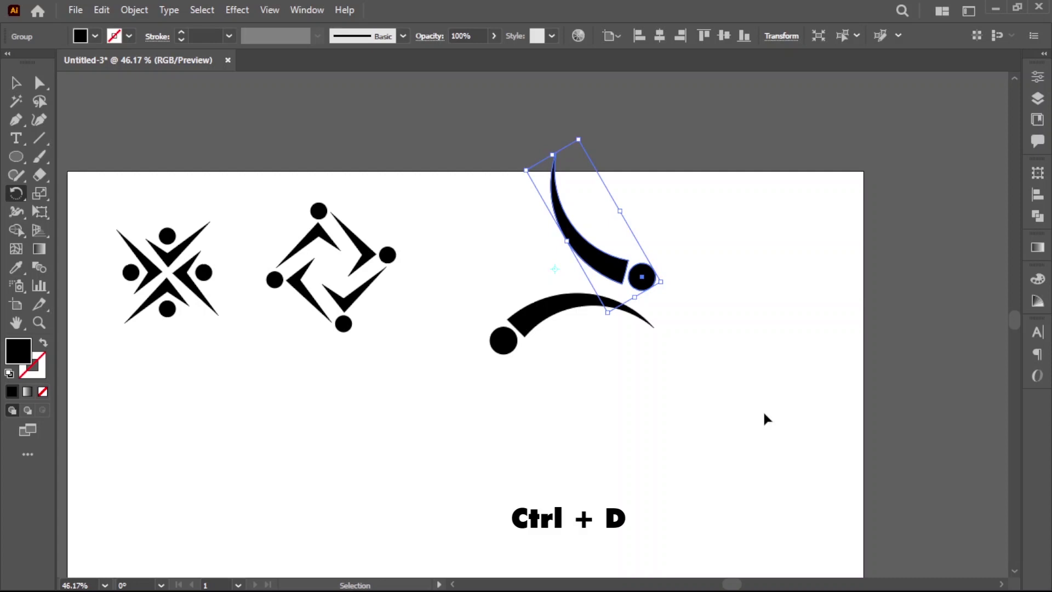
pyautogui.click(15, 83)
pyautogui.click(584, 429)
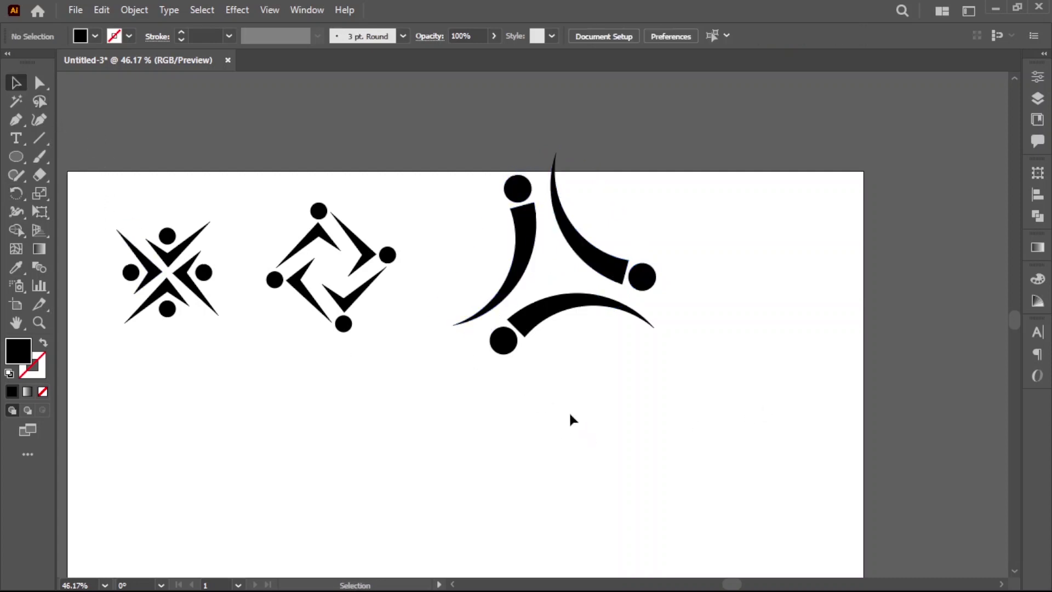
# Step: Scale down the three-figure arc logo and move it down and left
pyautogui.moveTo(483, 213); pyautogui.dragTo(640, 344)
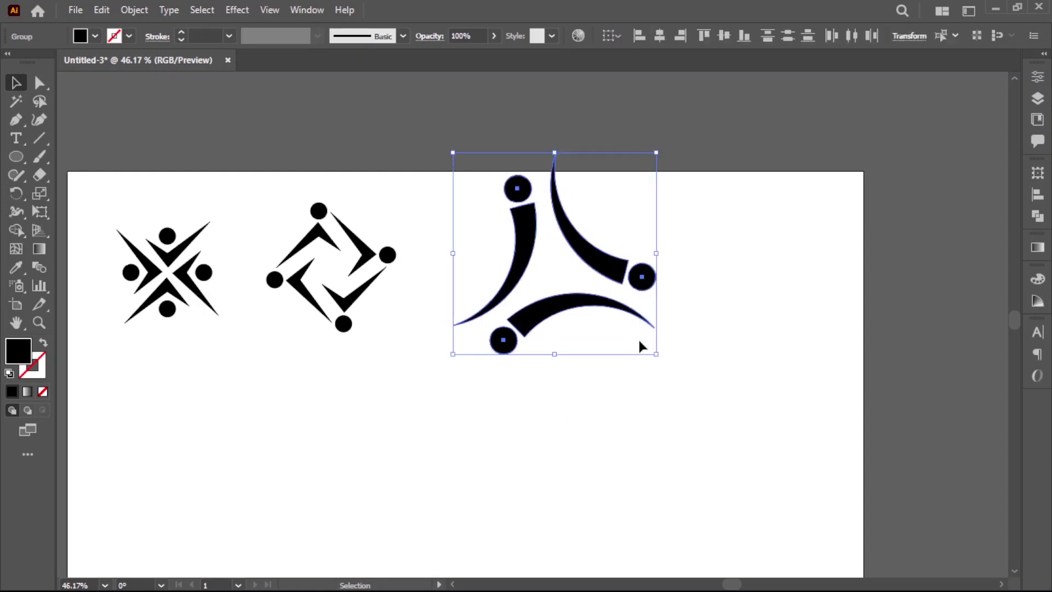
pyautogui.moveTo(657, 156); pyautogui.dragTo(615, 188)
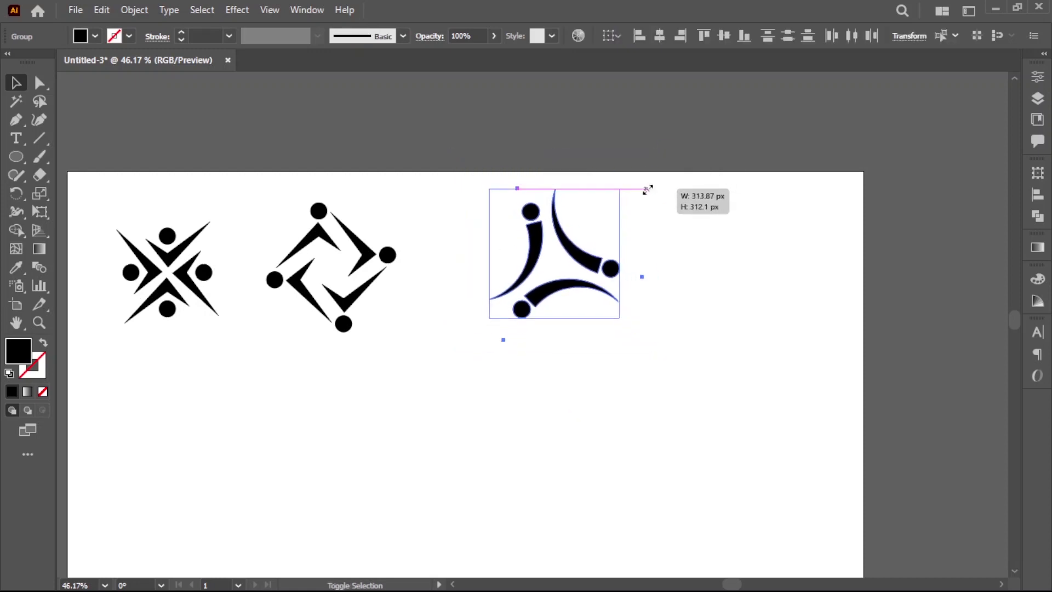
pyautogui.moveTo(584, 268); pyautogui.dragTo(564, 279)
pyautogui.click(601, 408)
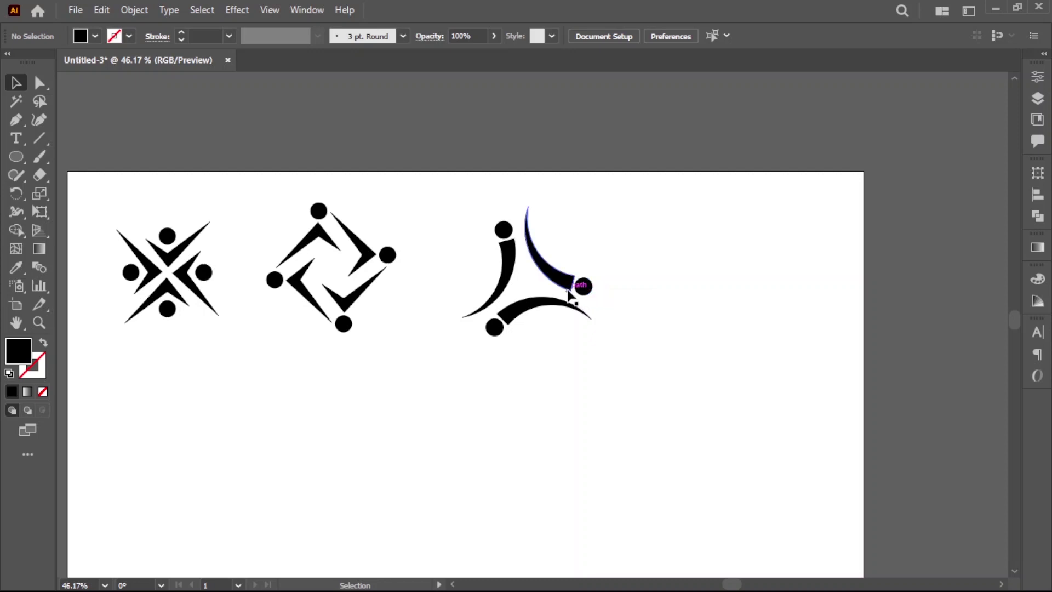
# Step: Alt-copy one arc-and-head figure to the right, ungroup it, and pull the head away from the arc
pyautogui.moveTo(553, 309); pyautogui.dragTo(773, 242)
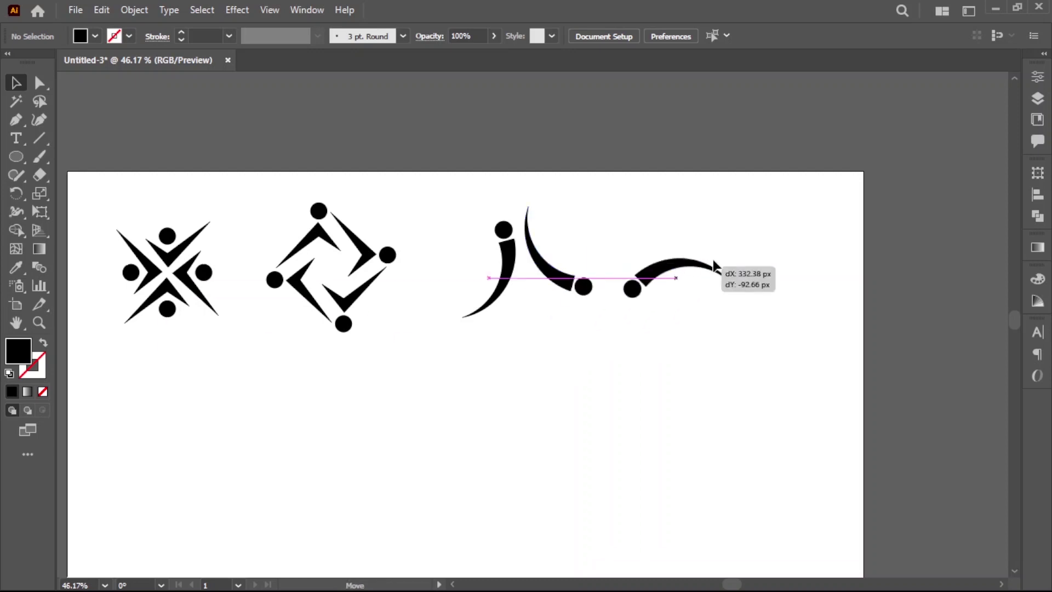
pyautogui.scroll(1, 778, 280)
pyautogui.rightClick(775, 278)
pyautogui.click(822, 410)
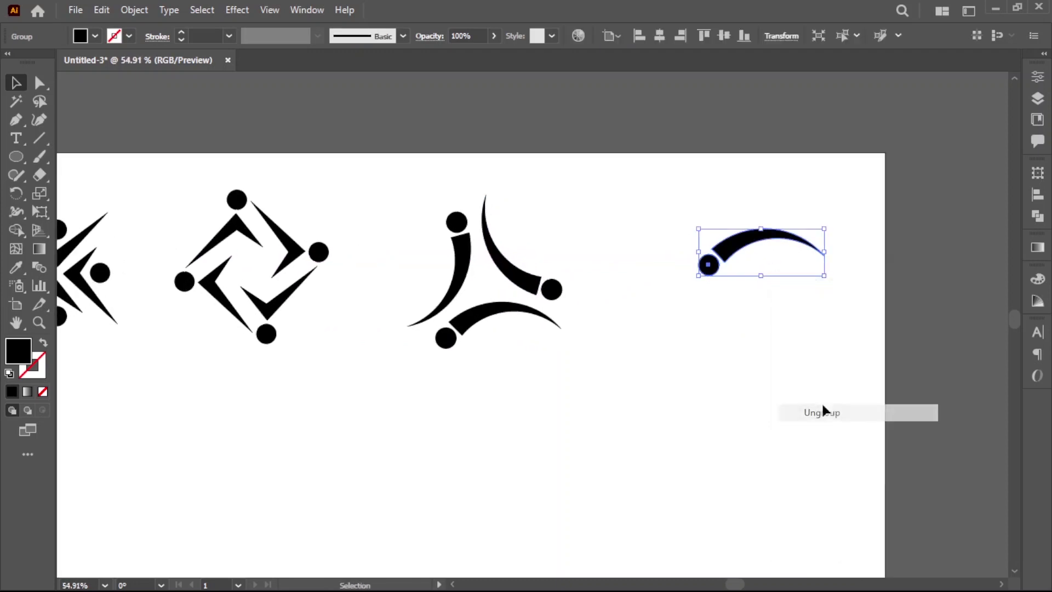
pyautogui.click(721, 285)
pyautogui.moveTo(712, 268); pyautogui.dragTo(767, 261)
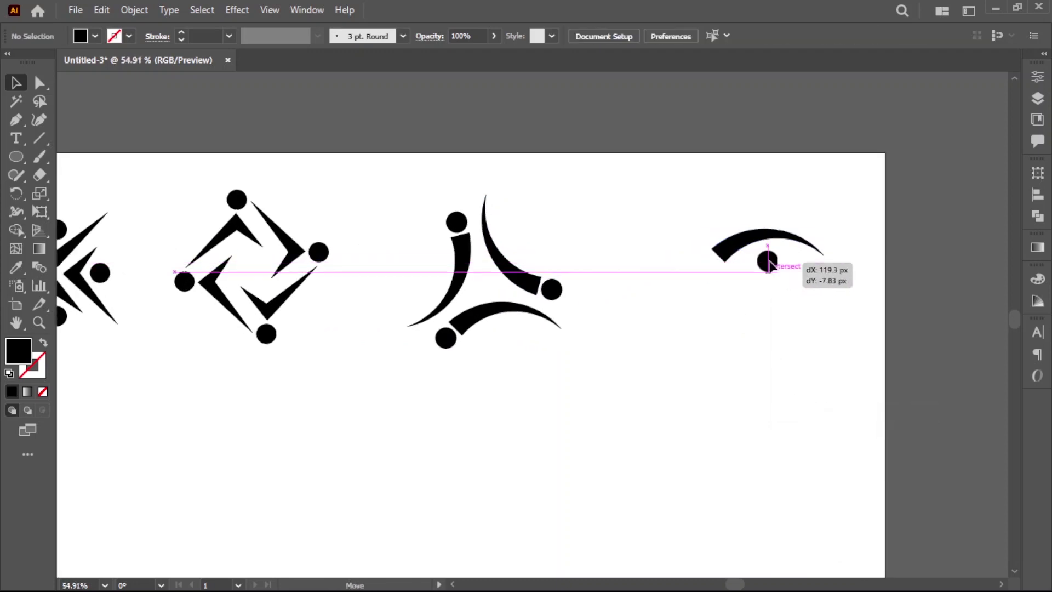
# Step: Centre the head above the arc, then shrink and tilt the arc to sit beneath it
pyautogui.moveTo(769, 264); pyautogui.dragTo(757, 221)
pyautogui.scroll(4, 759, 231)
pyautogui.scroll(2, 735, 376)
pyautogui.click(674, 322)
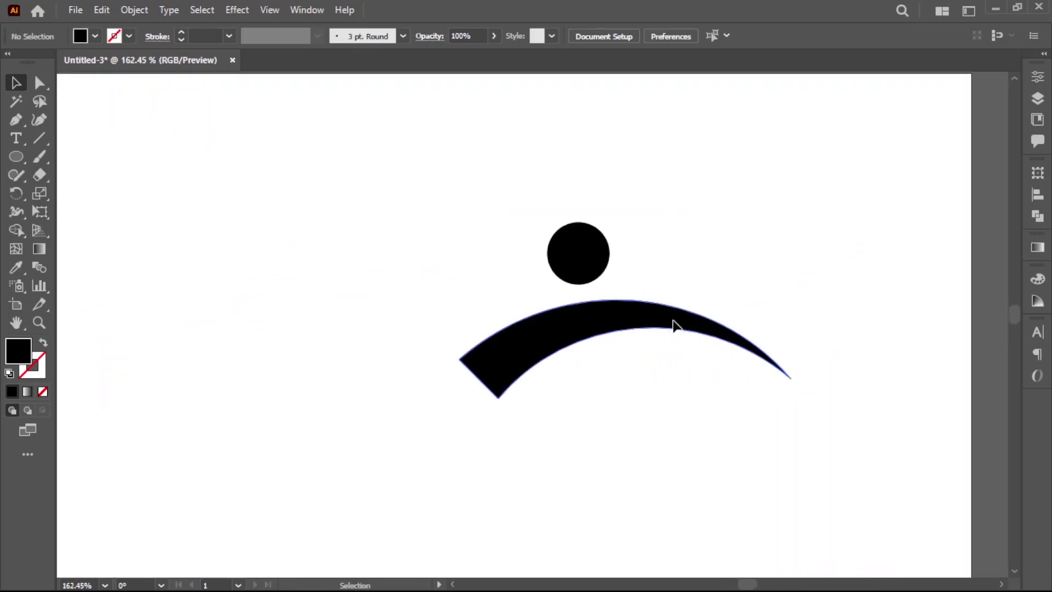
pyautogui.moveTo(791, 300); pyautogui.dragTo(745, 316)
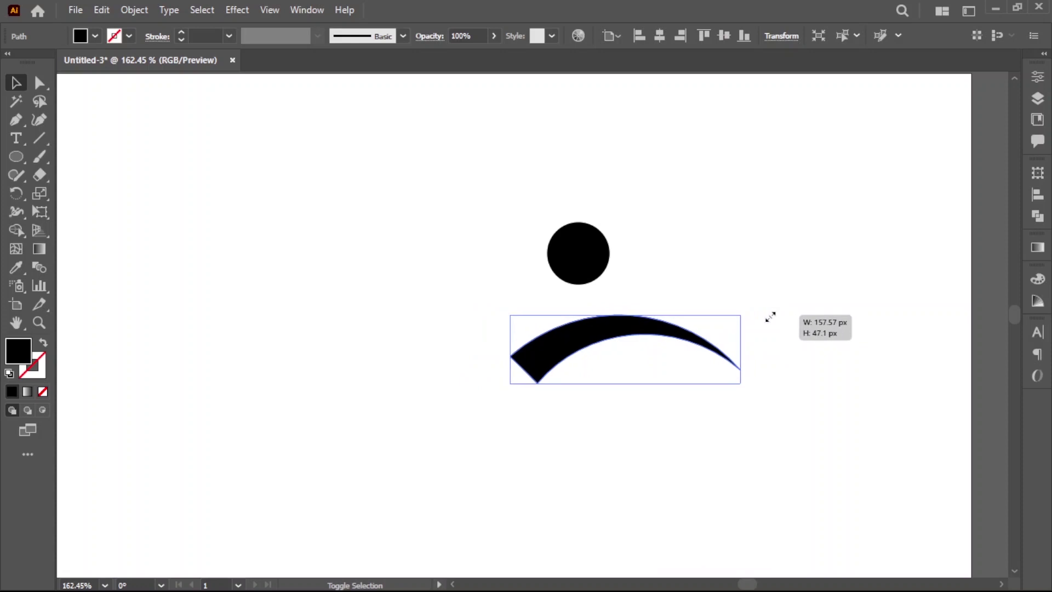
pyautogui.moveTo(751, 313); pyautogui.dragTo(757, 338)
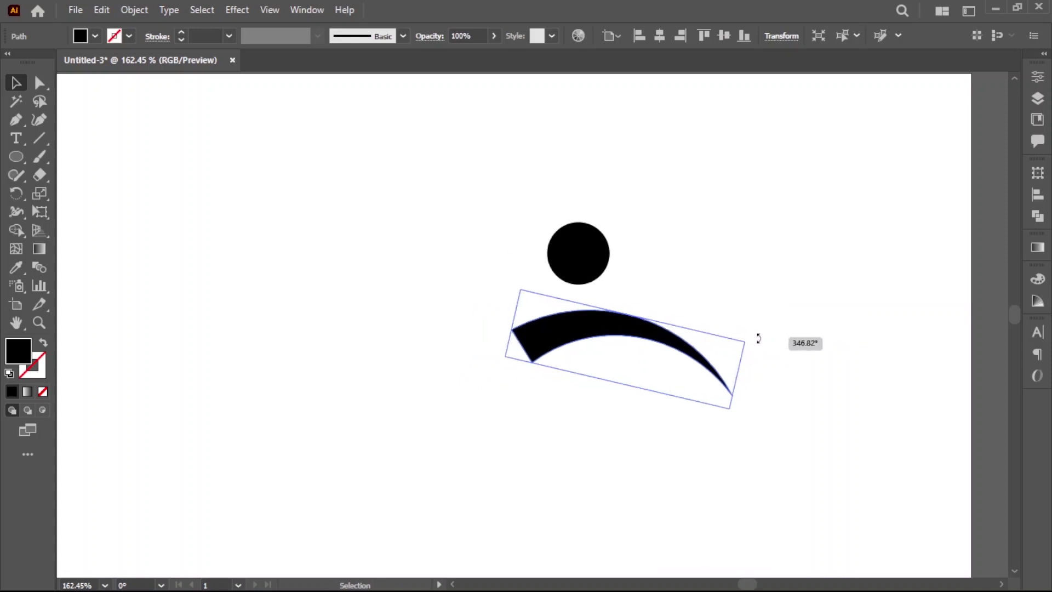
pyautogui.click(557, 406)
pyautogui.moveTo(582, 329); pyautogui.dragTo(582, 315)
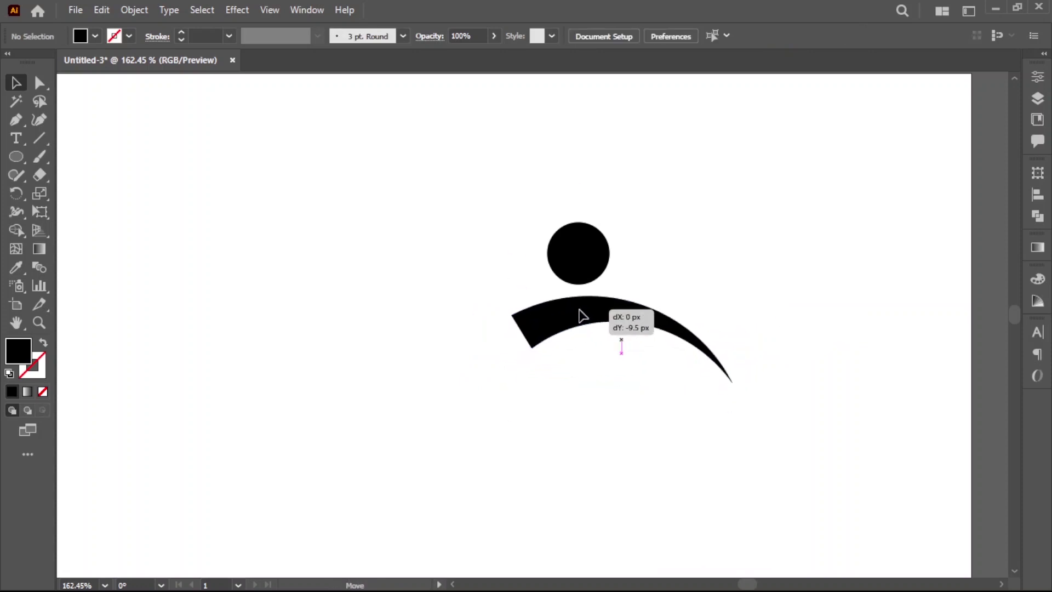
pyautogui.moveTo(580, 310); pyautogui.dragTo(573, 311)
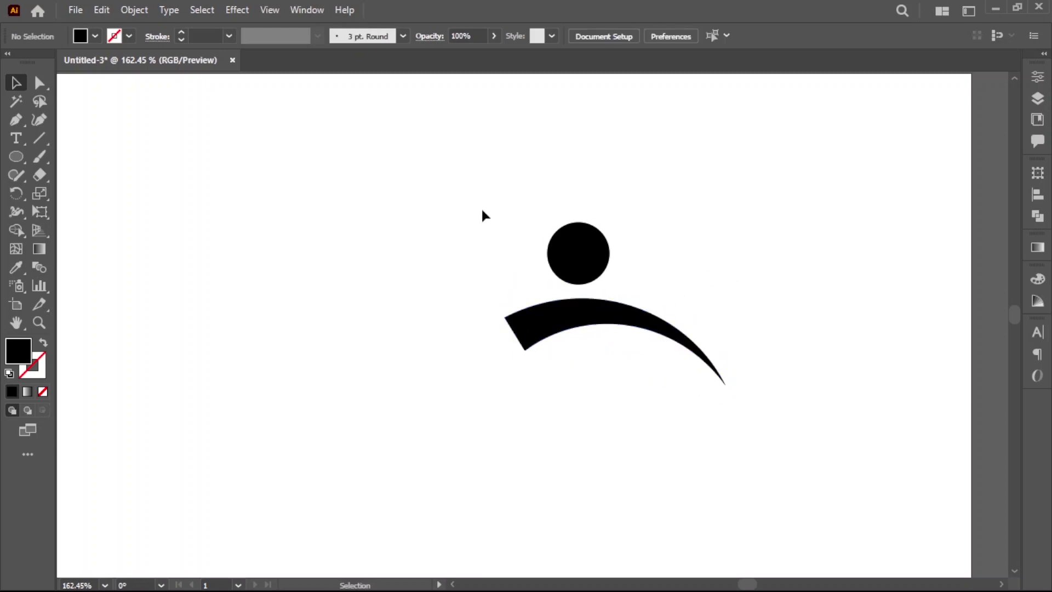
# Step: Group the head and arc into a single figure
pyautogui.moveTo(482, 208); pyautogui.dragTo(703, 383)
pyautogui.rightClick(702, 379)
pyautogui.click(693, 364)
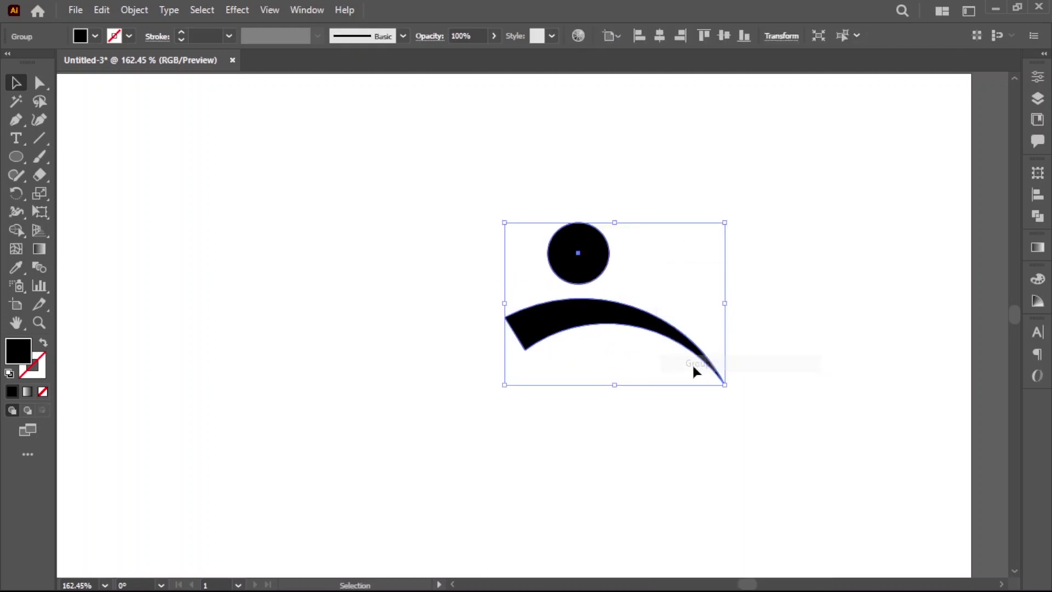
pyautogui.keyDown('ctrl'); pyautogui.keyDown('alt'); pyautogui.click(740, 442); pyautogui.keyUp('alt'); pyautogui.keyUp('ctrl')
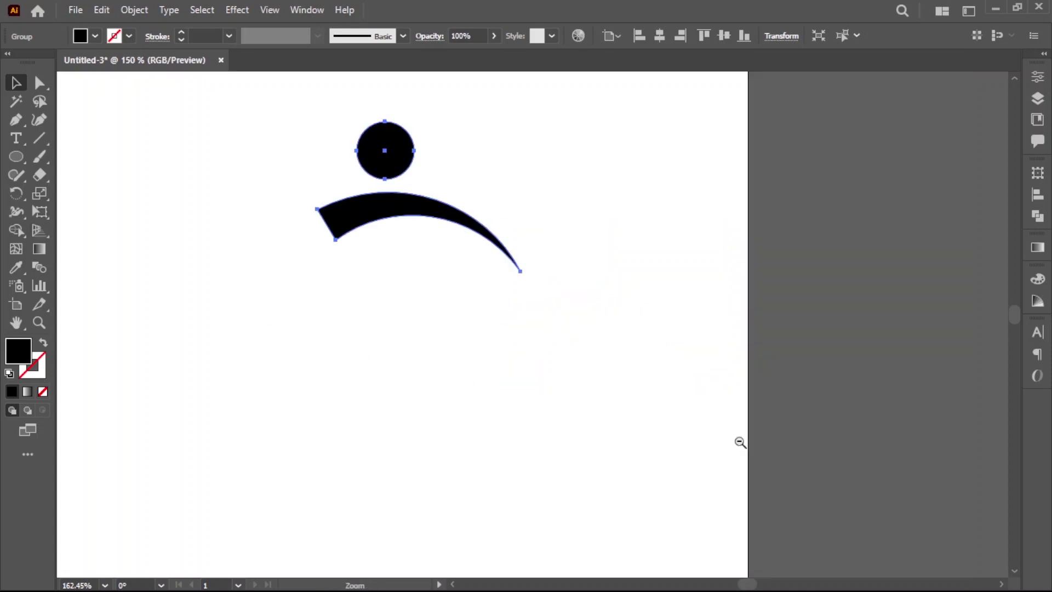
# Step: Rotate-copy the figure around a centre at 360/7° and repeat with Ctrl+D into a seven-figure spiral
pyautogui.moveTo(456, 305); pyautogui.dragTo(576, 344)
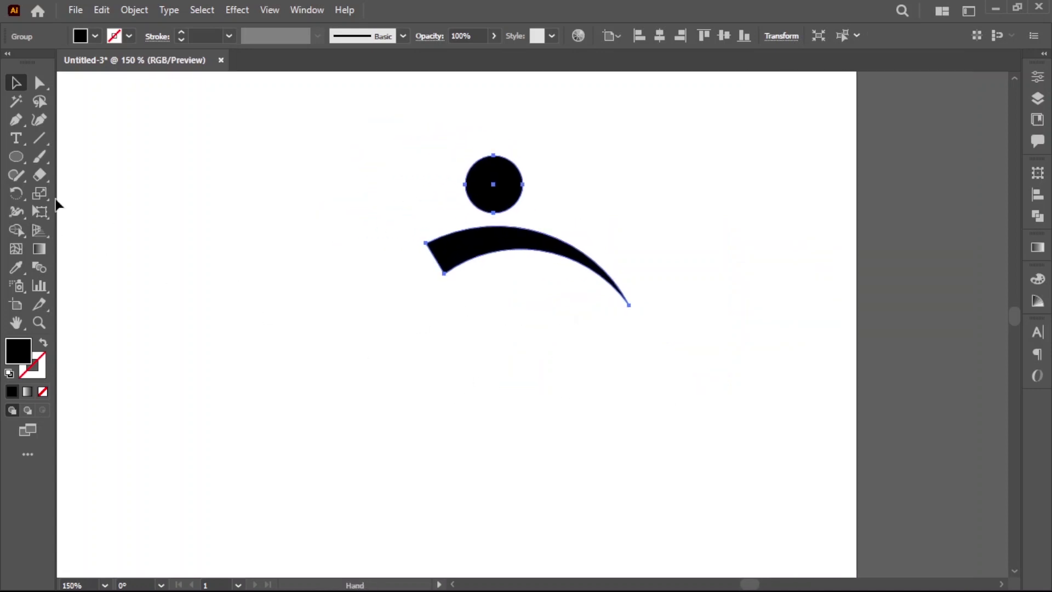
pyautogui.click(16, 193)
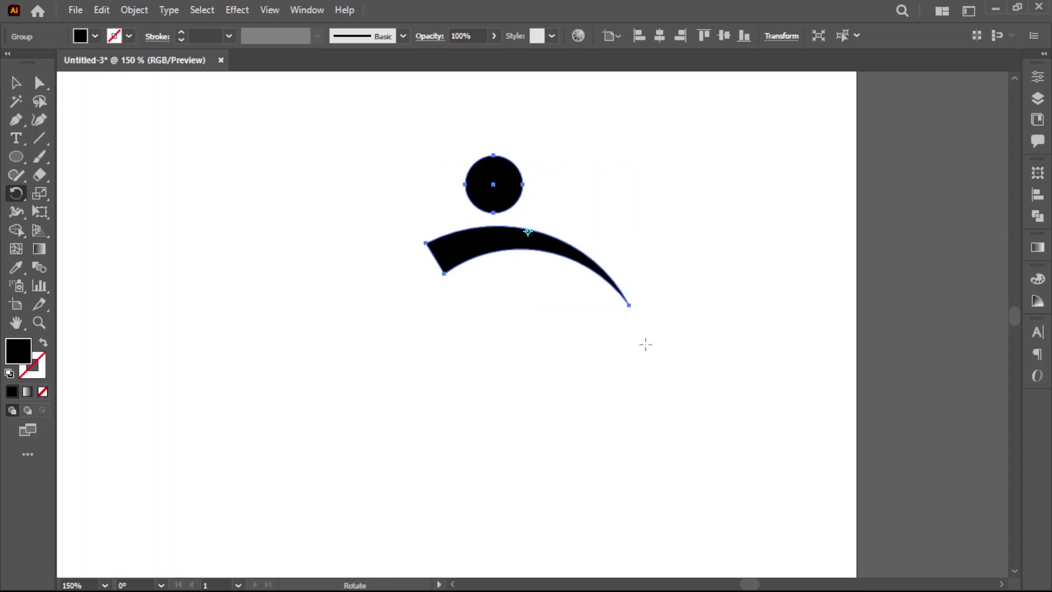
pyautogui.keyDown('alt'); pyautogui.click(592, 330); pyautogui.keyUp('alt')
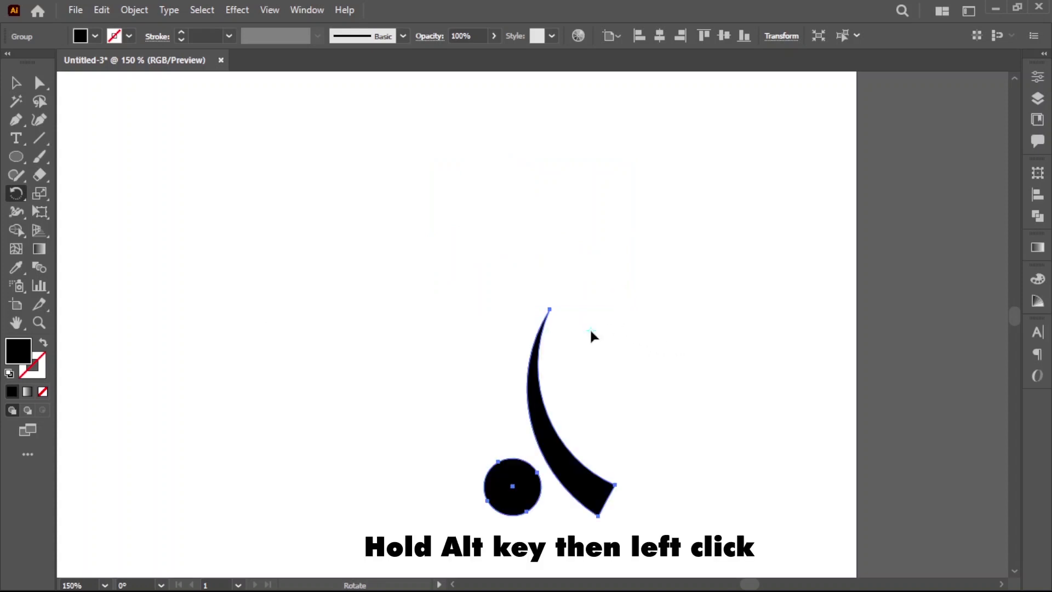
pyautogui.write('360/7')
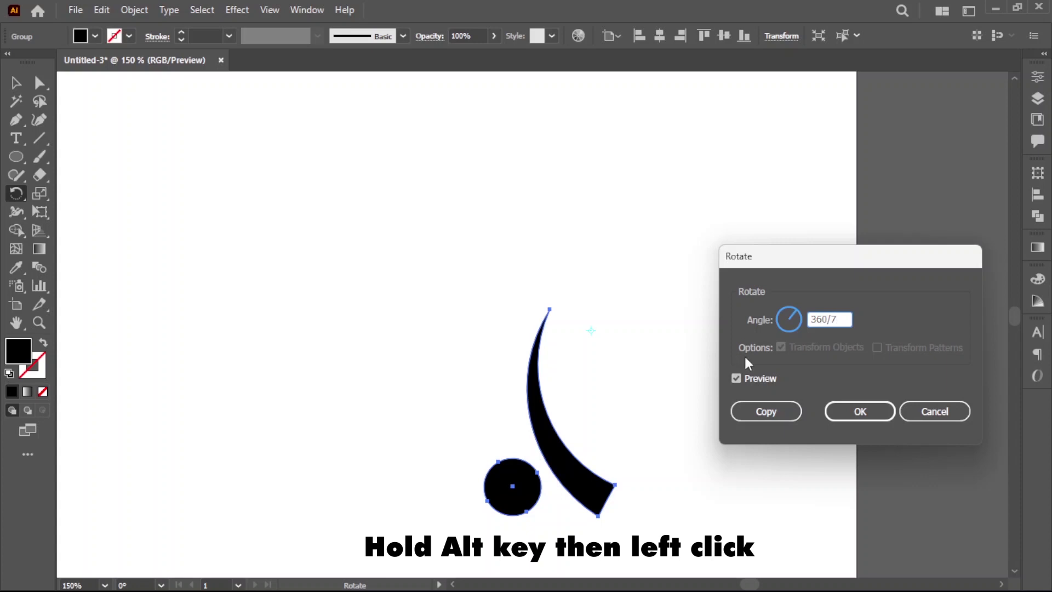
pyautogui.click(774, 419)
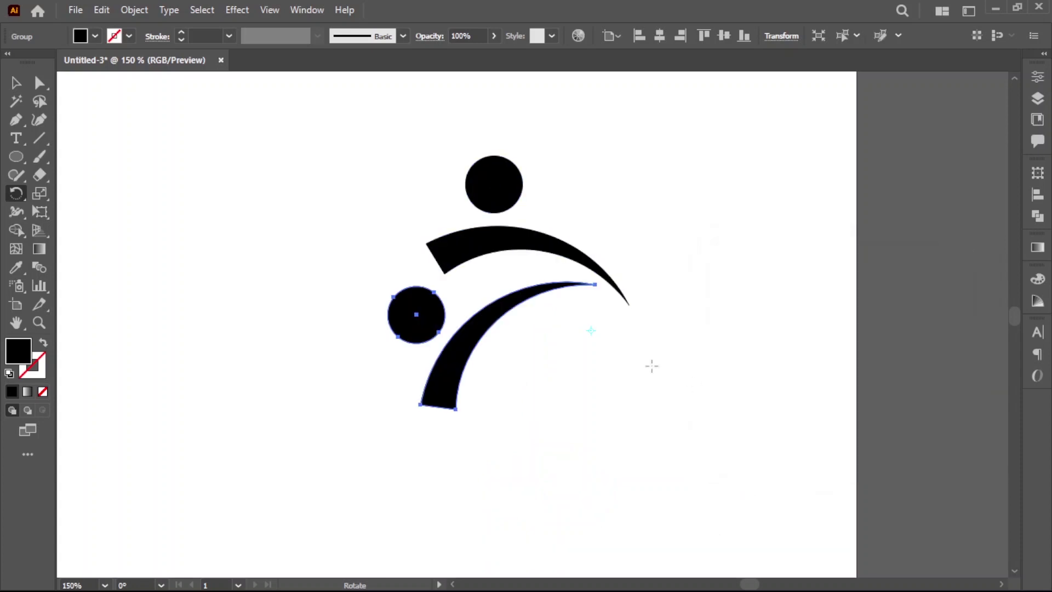
pyautogui.click(15, 83)
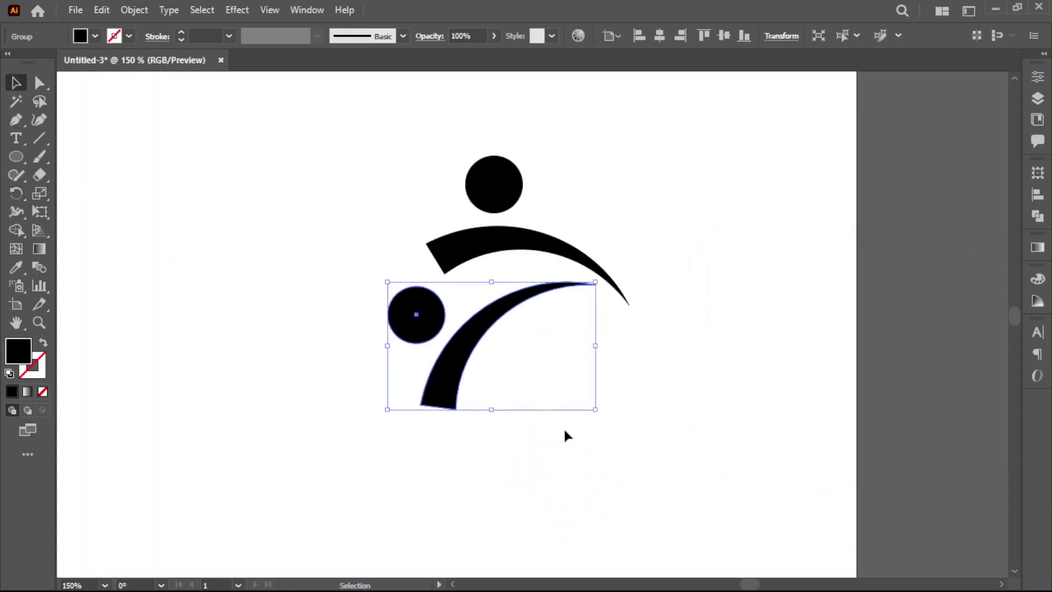
pyautogui.hotkey('ctrl', 'd')
pyautogui.hotkey('ctrl', 'd')
pyautogui.hotkey('ctrl', 'd')
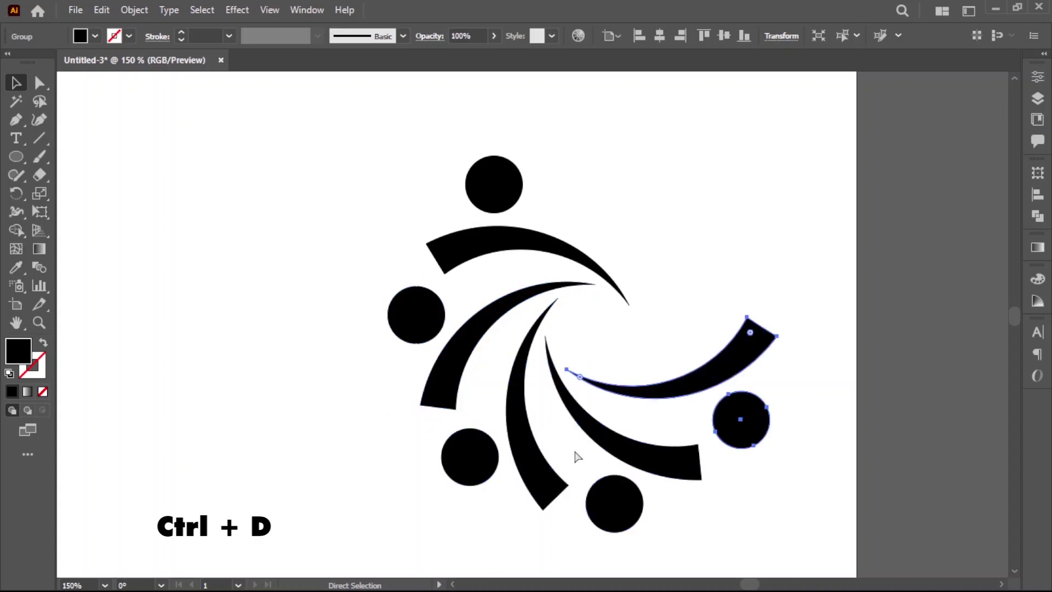
pyautogui.hotkey('ctrl', 'd')
pyautogui.hotkey('ctrl', 'd')
pyautogui.click(507, 350)
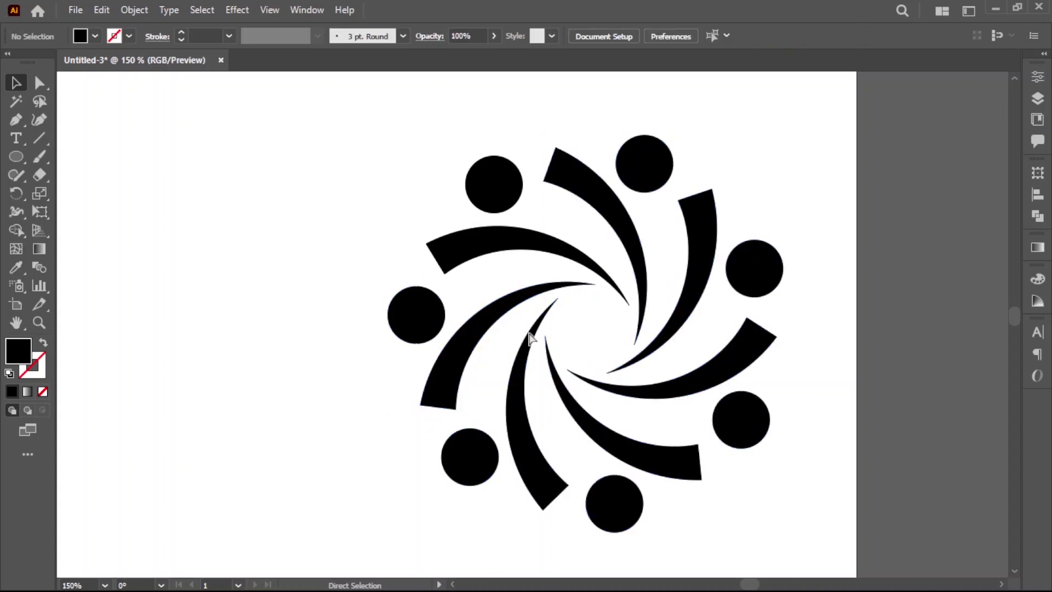
# Step: Group the spiral's figures and line the spiral up beside the other logos as the fourth mark
pyautogui.scroll(-3, 586, 316)
pyautogui.scroll(-3, 586, 317)
pyautogui.moveTo(564, 352); pyautogui.dragTo(731, 389)
pyautogui.scroll(-2, 839, 393)
pyautogui.moveTo(839, 393); pyautogui.dragTo(905, 393)
pyautogui.moveTo(665, 219); pyautogui.dragTo(786, 321)
pyautogui.rightClick(740, 284)
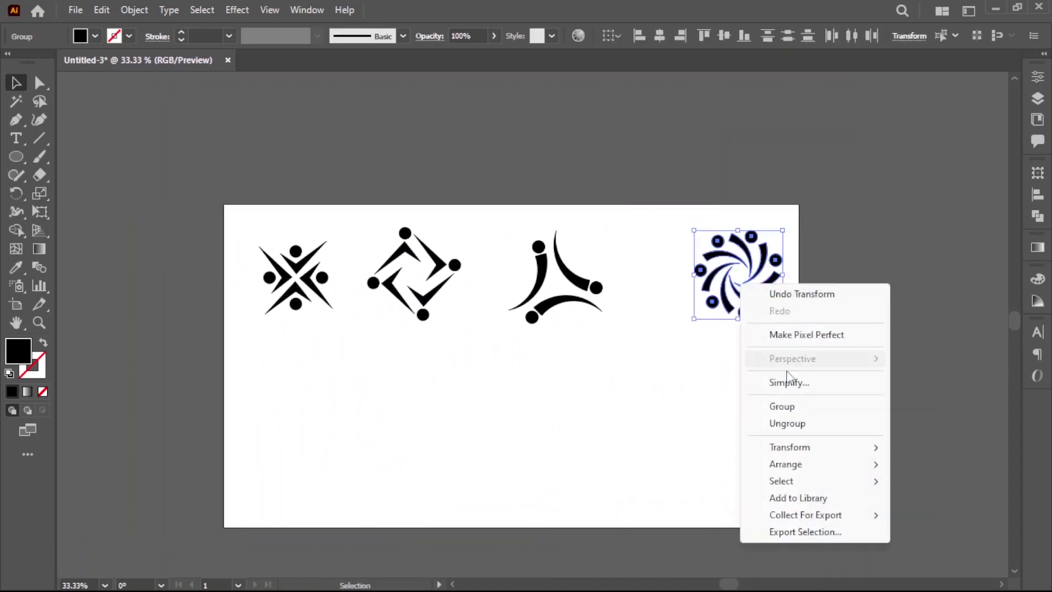
pyautogui.click(789, 407)
pyautogui.moveTo(760, 297); pyautogui.dragTo(743, 305)
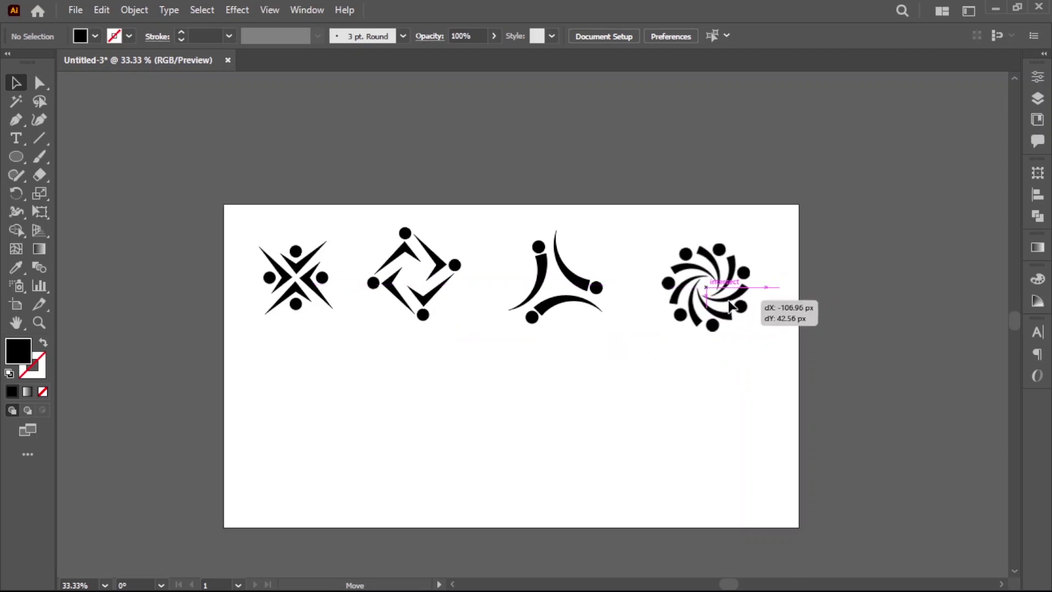
pyautogui.moveTo(744, 305); pyautogui.dragTo(738, 307)
pyautogui.click(714, 345)
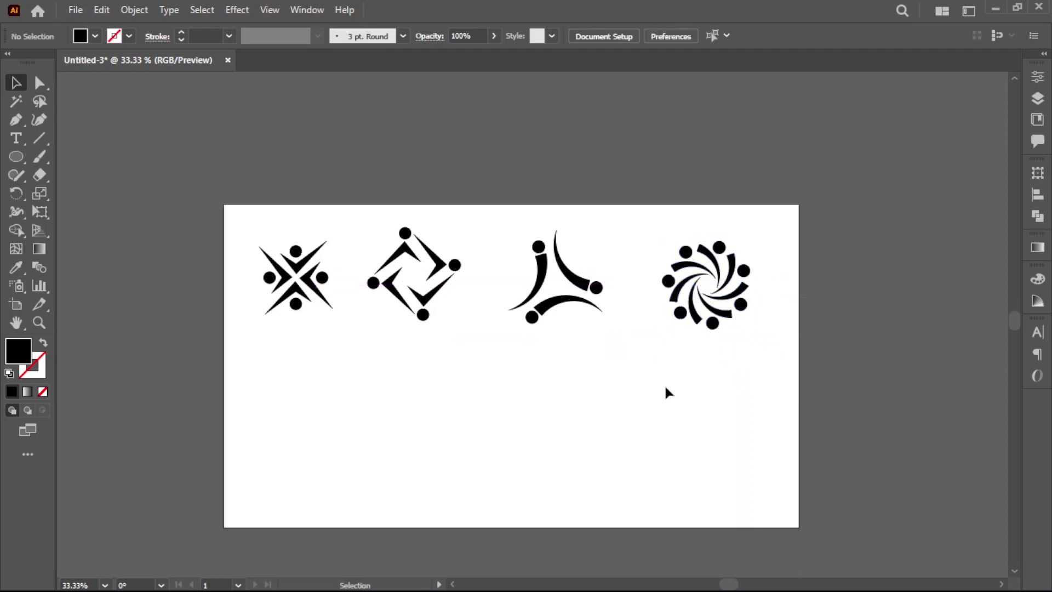
pyautogui.moveTo(622, 348)
pyautogui.mouseDown()
pyautogui.moveTo(667, 353)
pyautogui.moveTo(669, 334)
pyautogui.mouseUp()
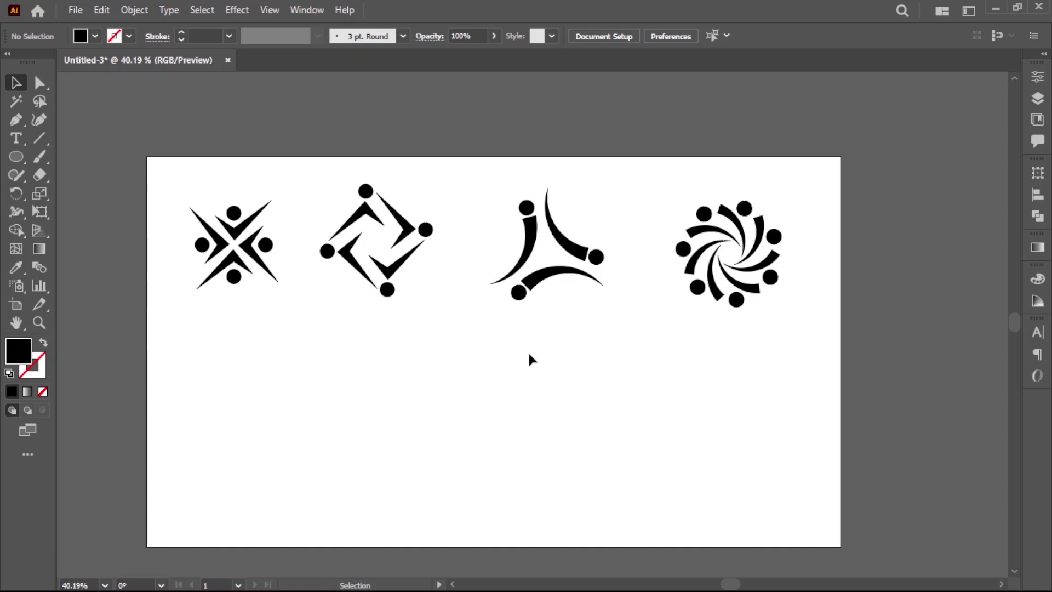
pyautogui.moveTo(16, 157); pyautogui.dragTo(66, 157)
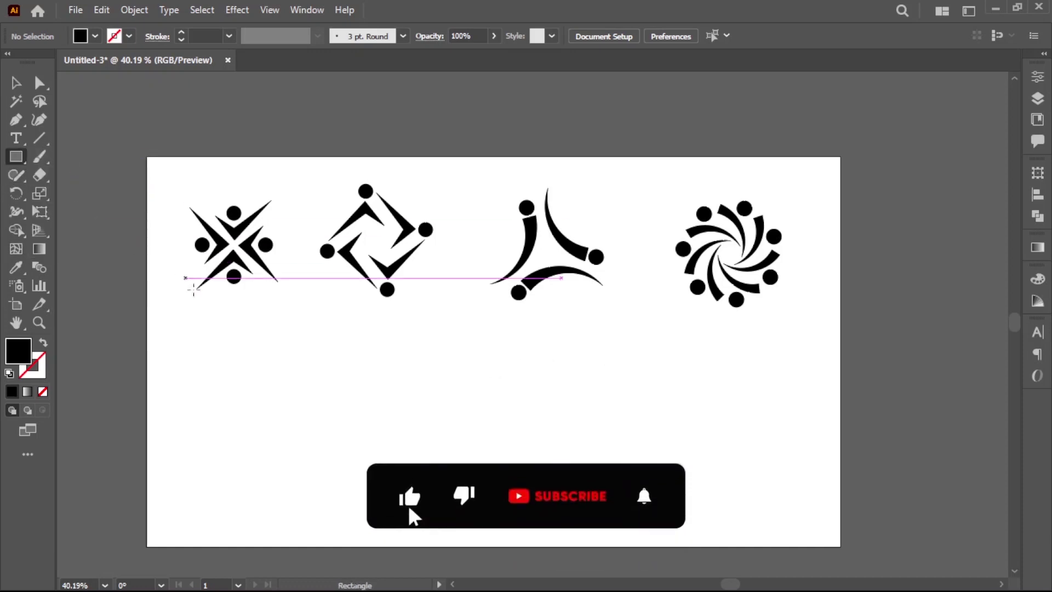
# Step: Draw a rectangle below the first logo with fill and stroke swapped and a 20 pt stroke
pyautogui.scroll(3, 225, 334)
pyautogui.hscroll(-3, 294, 369)
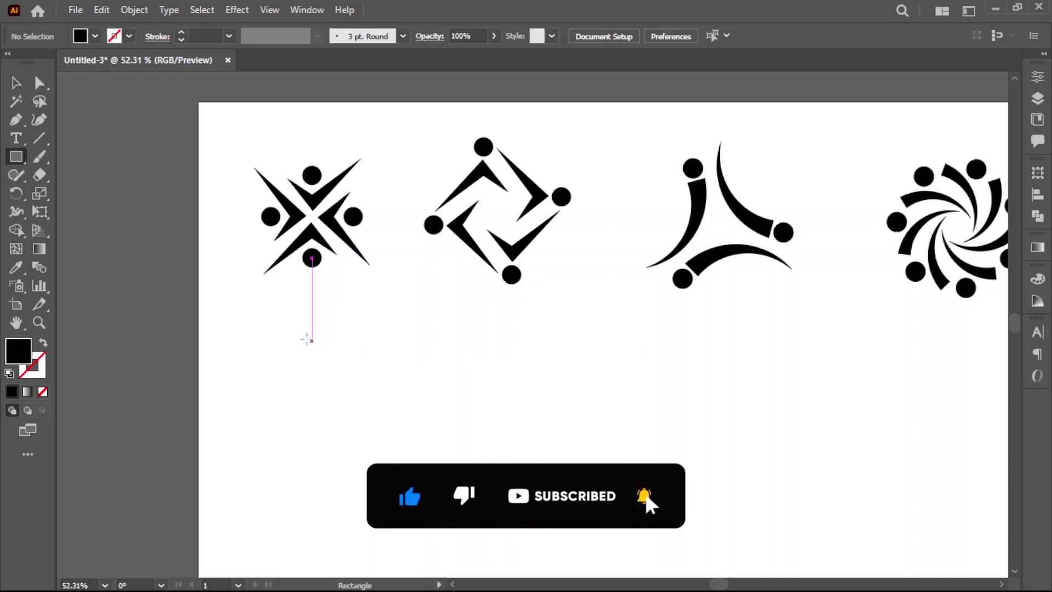
pyautogui.moveTo(284, 327)
pyautogui.mouseDown()
pyautogui.moveTo(349, 399)
pyautogui.moveTo(333, 406)
pyautogui.mouseUp()
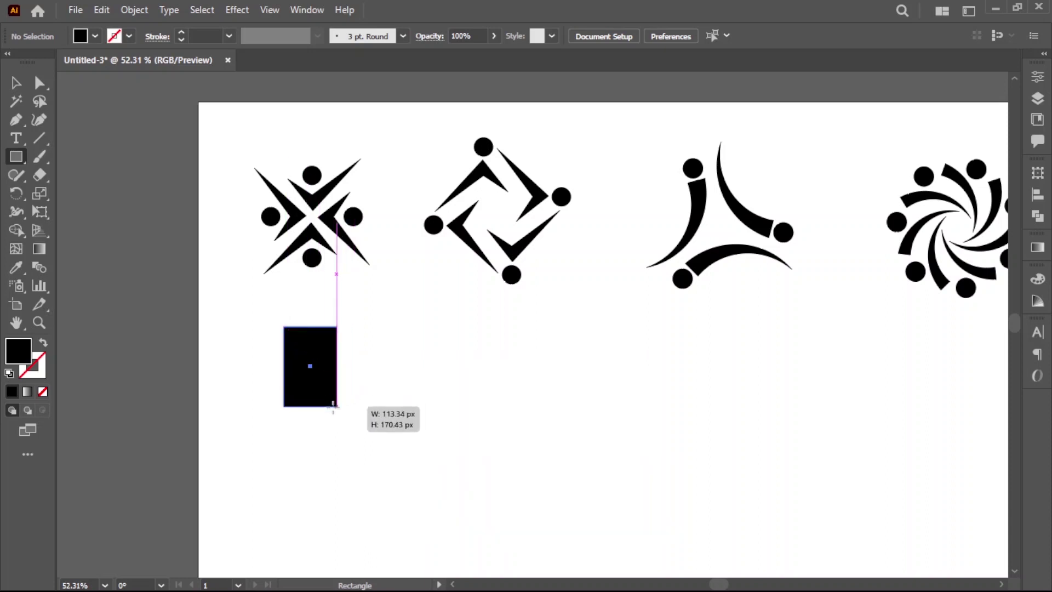
pyautogui.click(16, 83)
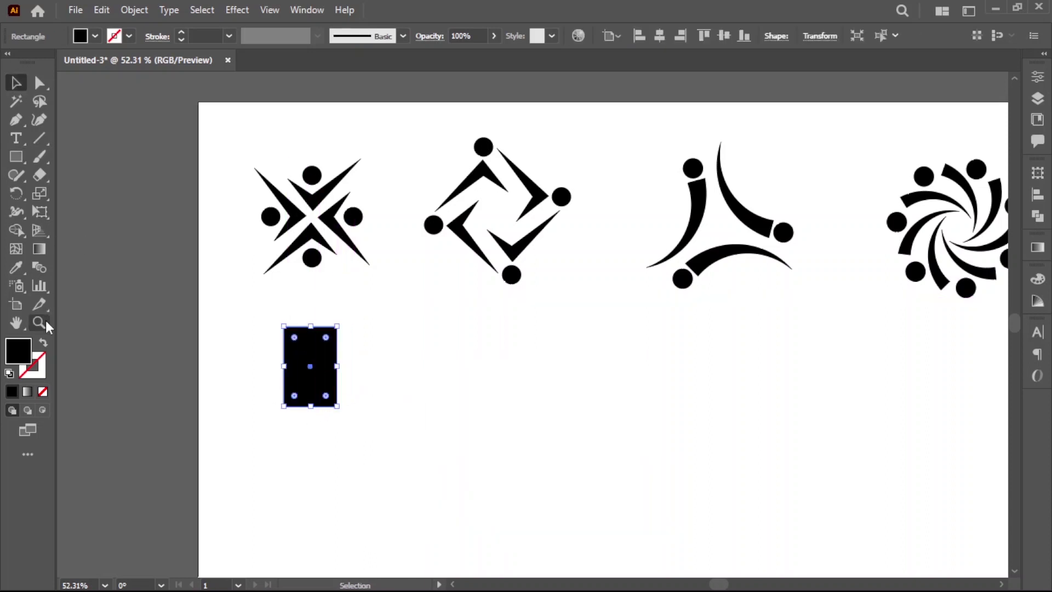
pyautogui.click(42, 344)
pyautogui.scroll(1, 293, 360)
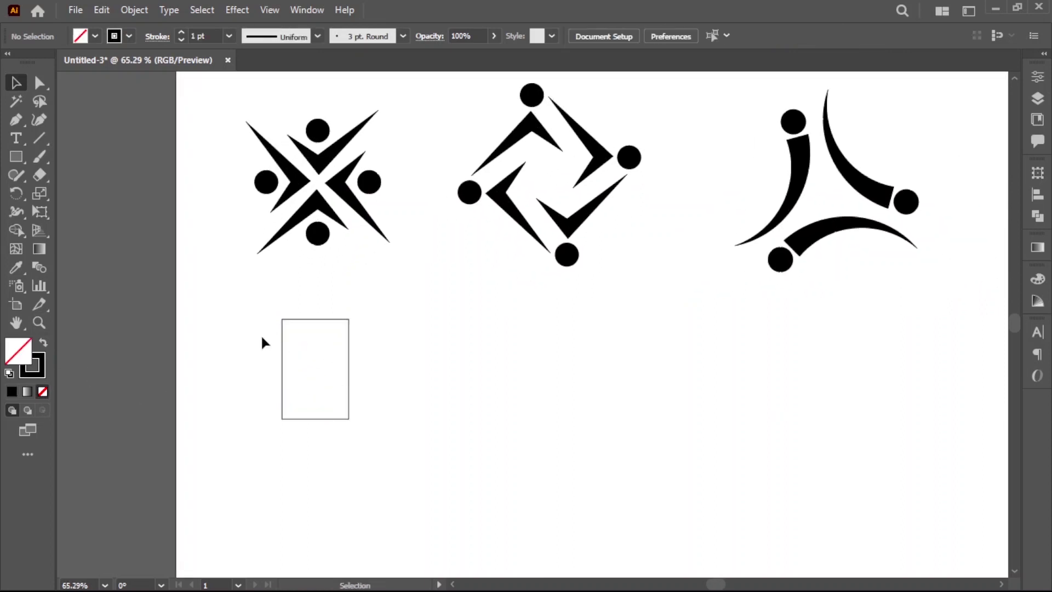
pyautogui.click(230, 36)
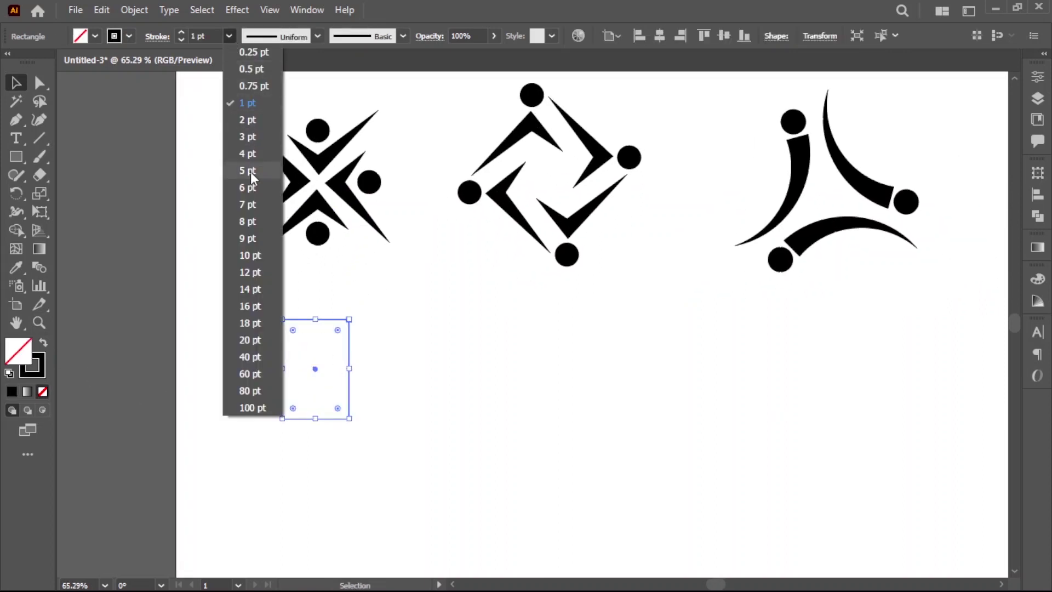
pyautogui.click(251, 340)
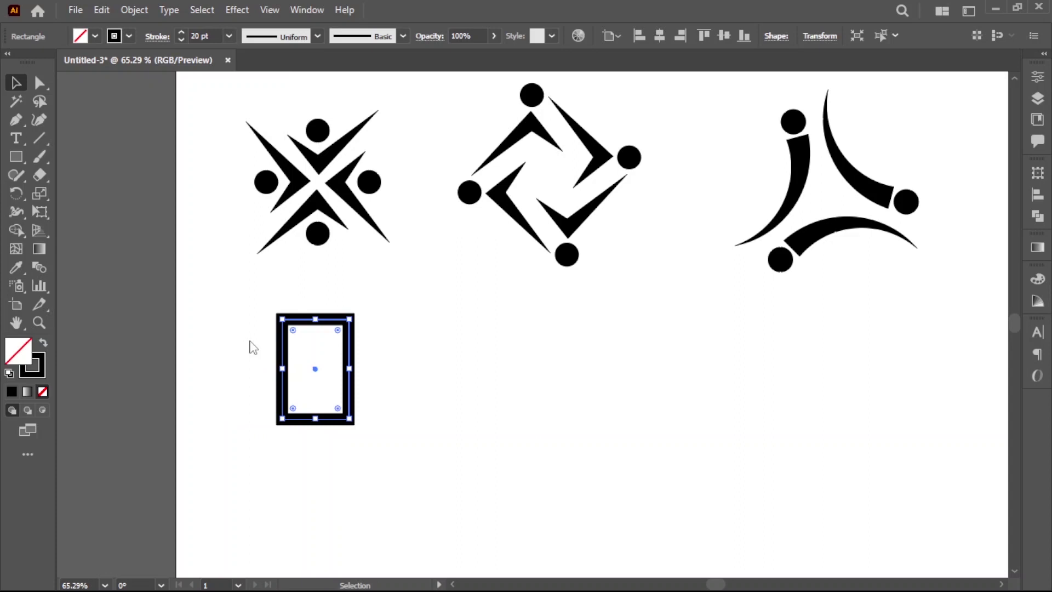
# Step: Cut the rectangle with a horizontal line, remove the lower region with Shape Builder, and delete the bottom bar
pyautogui.click(36, 142)
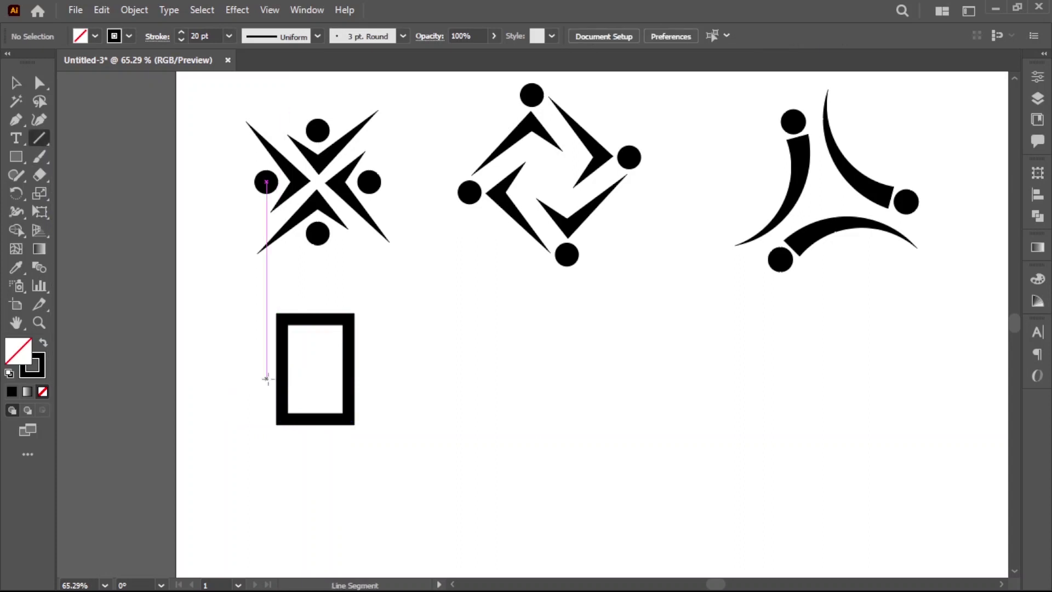
pyautogui.moveTo(267, 378); pyautogui.dragTo(379, 378)
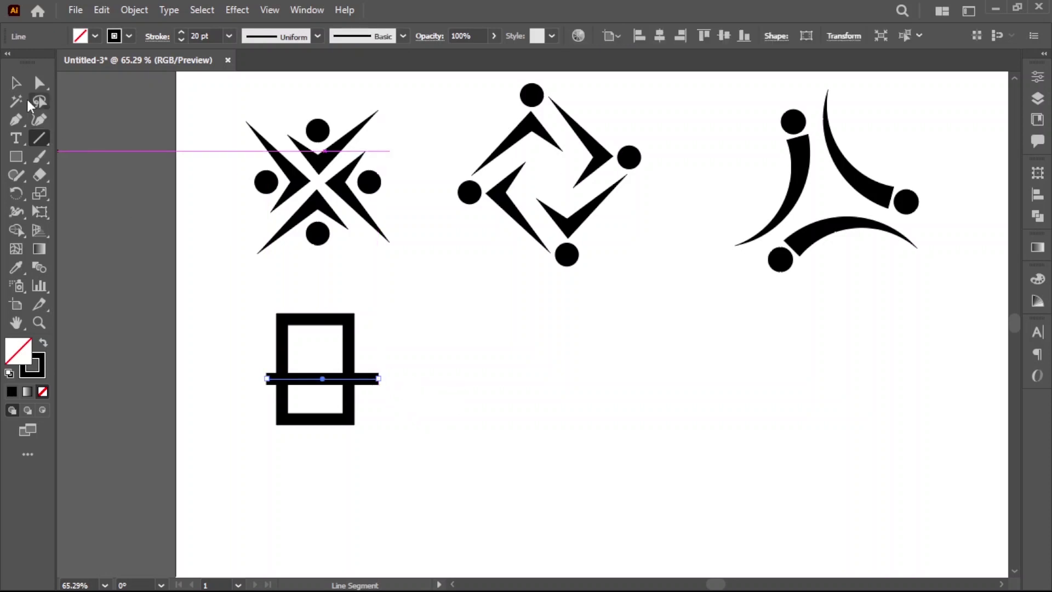
pyautogui.click(16, 83)
pyautogui.moveTo(211, 314); pyautogui.dragTo(329, 413)
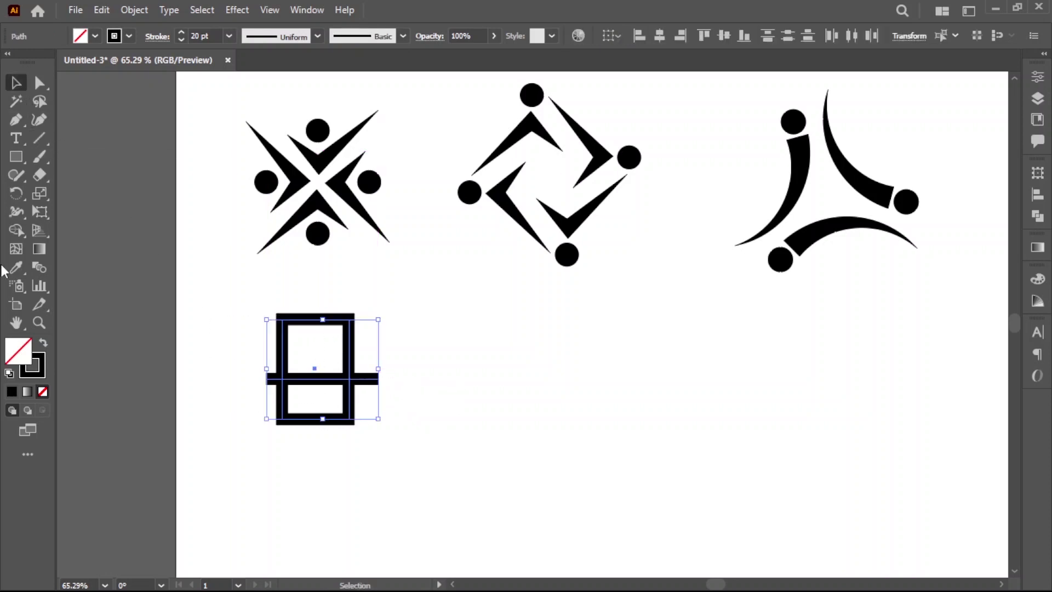
pyautogui.click(19, 232)
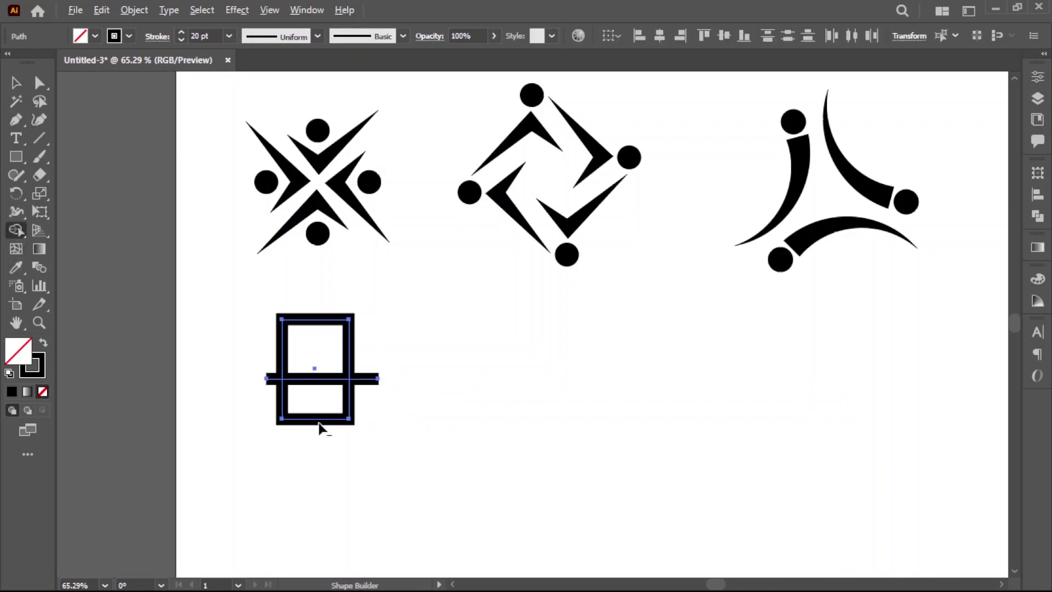
pyautogui.keyDown('alt'); pyautogui.click(333, 423); pyautogui.keyUp('alt')
pyautogui.click(17, 83)
pyautogui.click(301, 387)
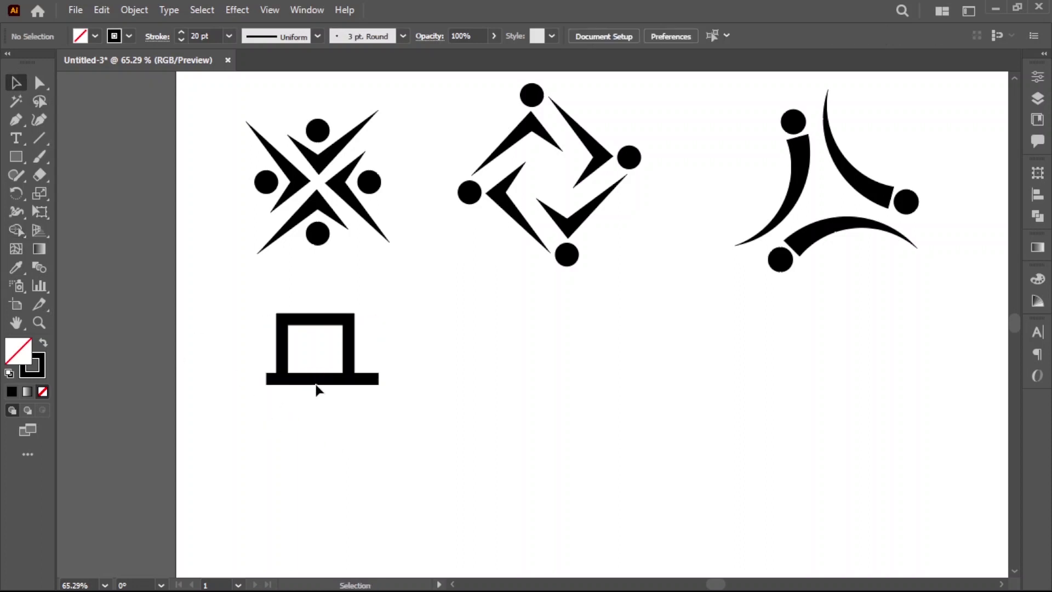
pyautogui.click(322, 380)
pyautogui.press('Delete')
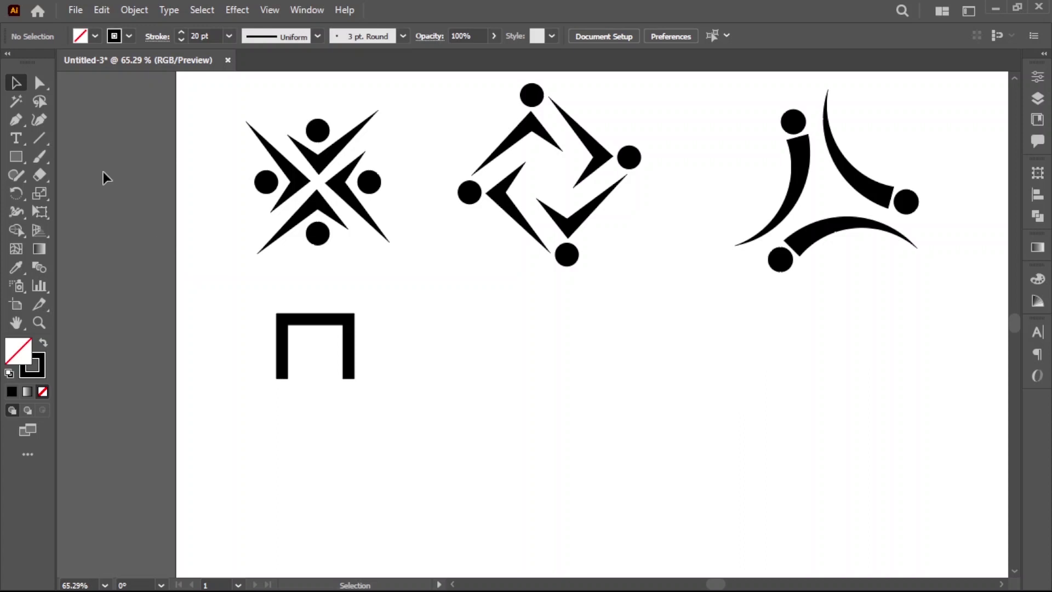
# Step: Extend the Π shape's right leg downward and make the shape narrower
pyautogui.click(39, 82)
pyautogui.moveTo(349, 379); pyautogui.dragTo(349, 409)
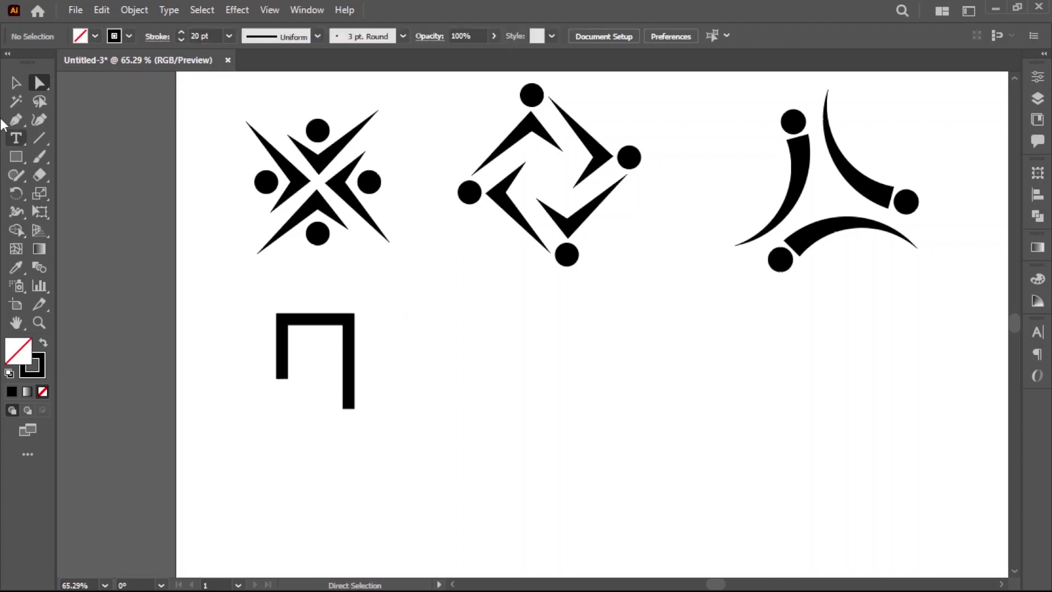
pyautogui.click(15, 82)
pyautogui.click(359, 372)
pyautogui.moveTo(353, 369); pyautogui.dragTo(337, 370)
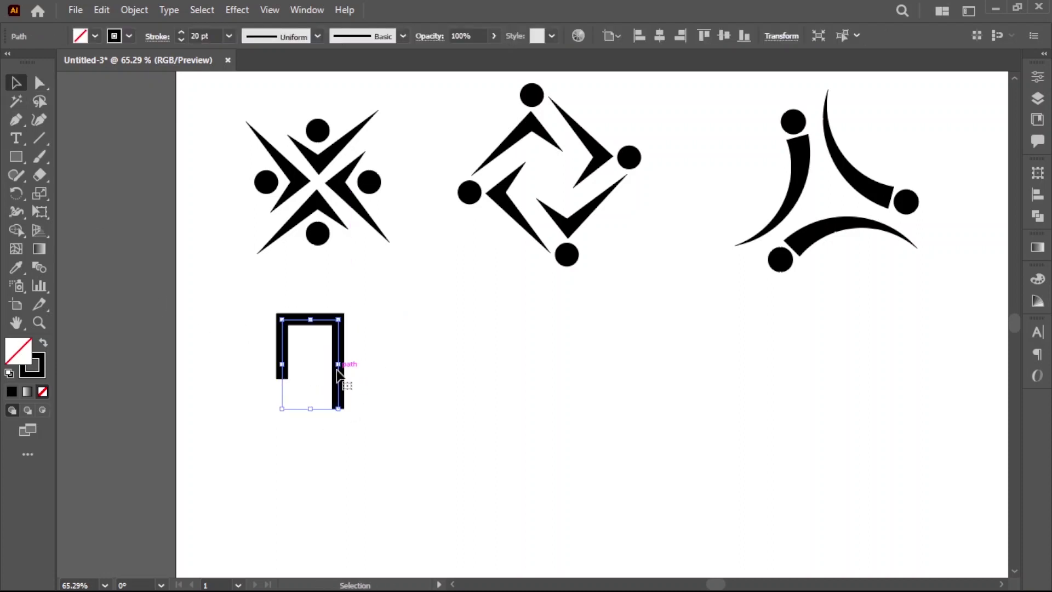
# Step: Convert the Π shape's stroke into a filled shape with Outline Stroke
pyautogui.click(141, 10)
pyautogui.moveTo(192, 390)
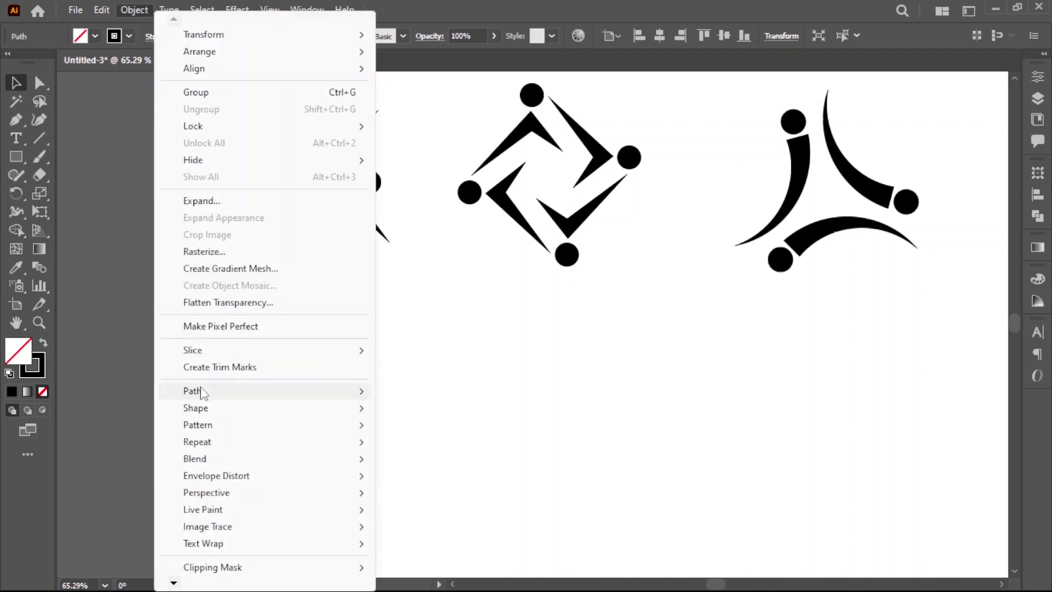
pyautogui.click(454, 235)
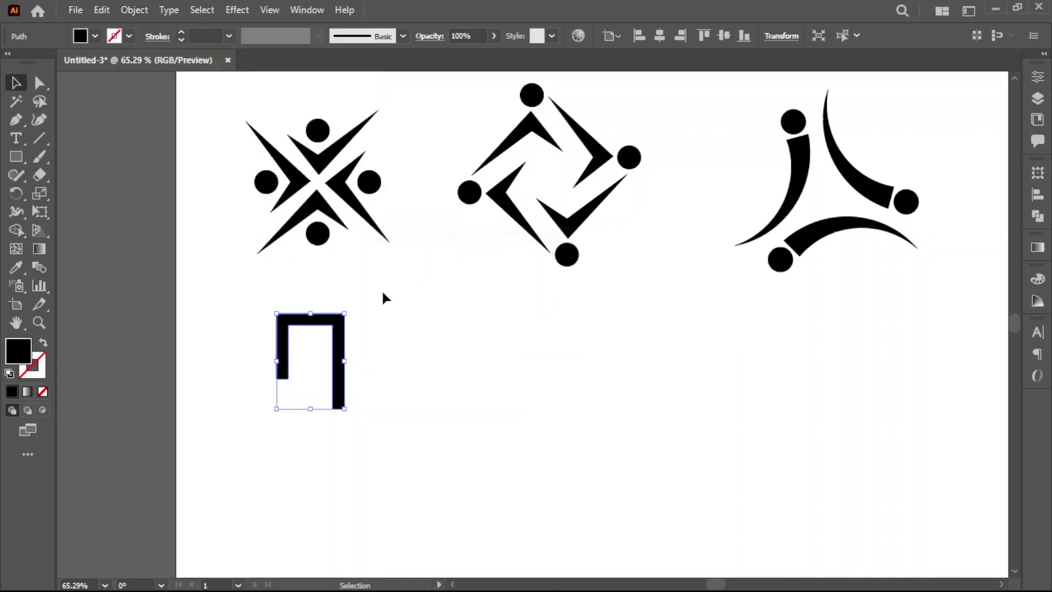
pyautogui.click(67, 192)
pyautogui.click(13, 156)
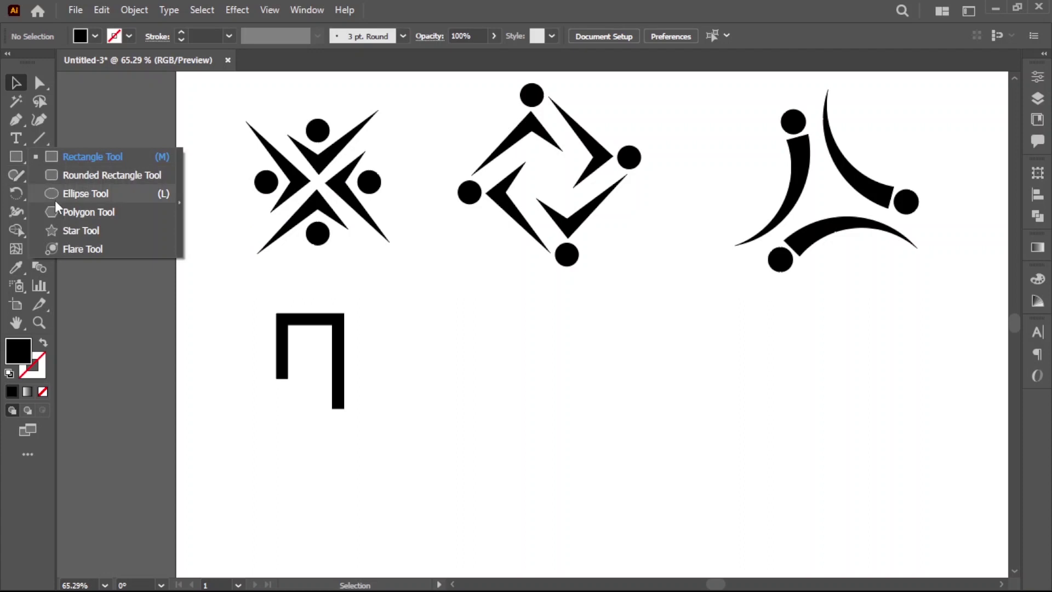
# Step: Draw a circle above the Π shape and nudge the Π slightly down
pyautogui.click(60, 195)
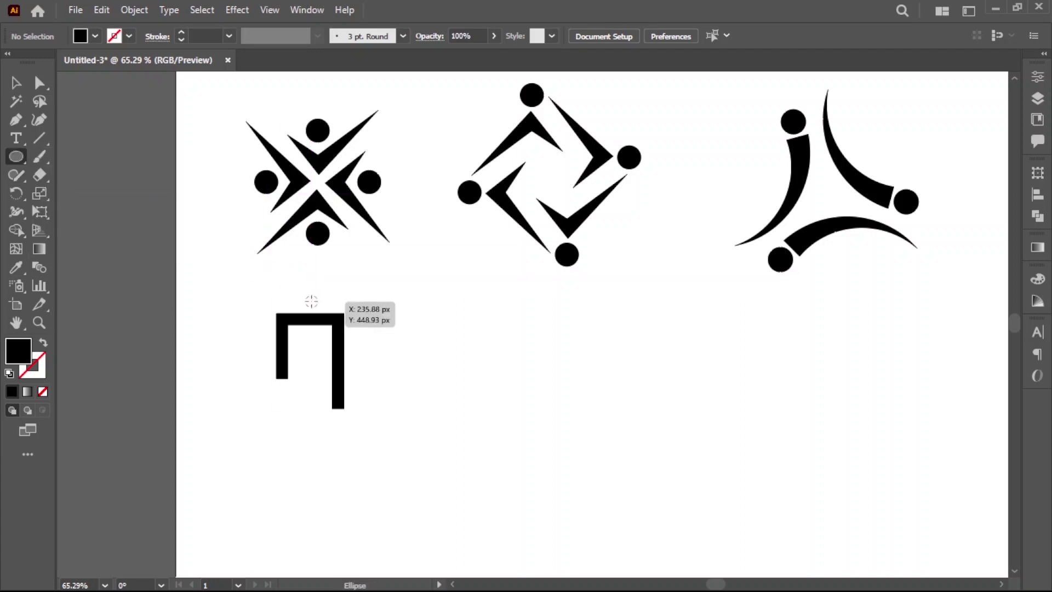
pyautogui.moveTo(310, 294); pyautogui.dragTo(324, 316)
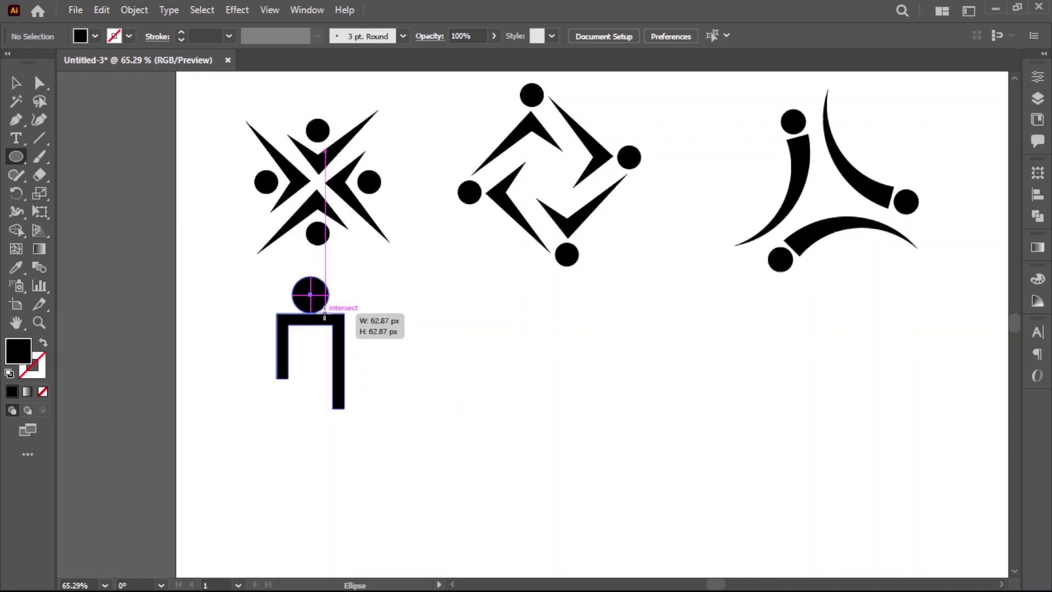
pyautogui.click(16, 82)
pyautogui.click(119, 229)
pyautogui.moveTo(340, 347); pyautogui.dragTo(340, 350)
# Step: Shrink the circle head to 49.12 px around its centre and settle it above the Π
pyautogui.click(402, 348)
pyautogui.scroll(2, 320, 326)
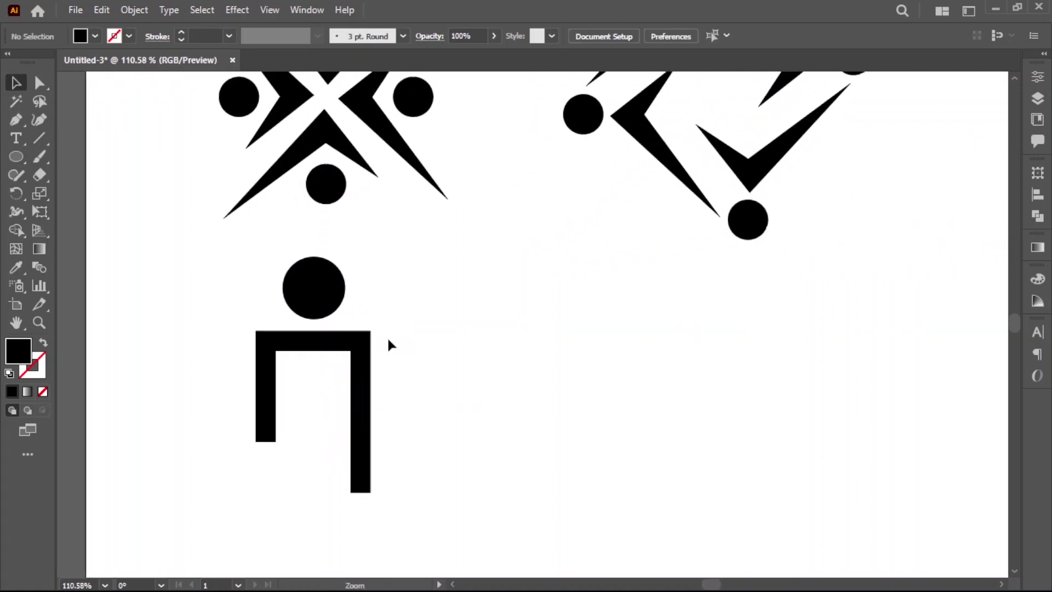
pyautogui.click(338, 299)
pyautogui.moveTo(345, 256); pyautogui.dragTo(338, 263)
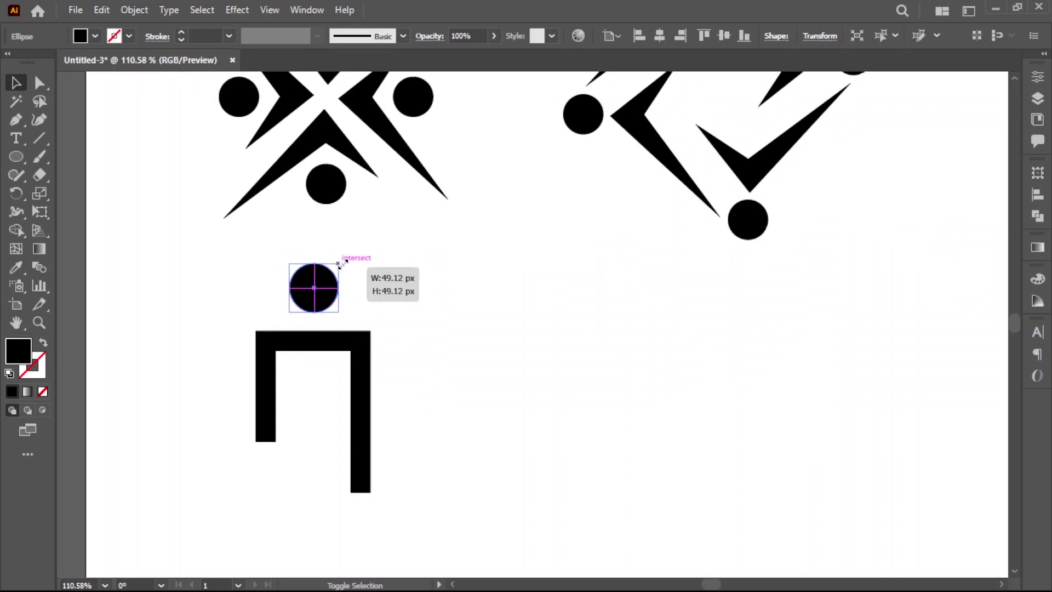
pyautogui.hotkey('ctrl', 'shift', 'a')
pyautogui.moveTo(320, 303); pyautogui.dragTo(320, 306)
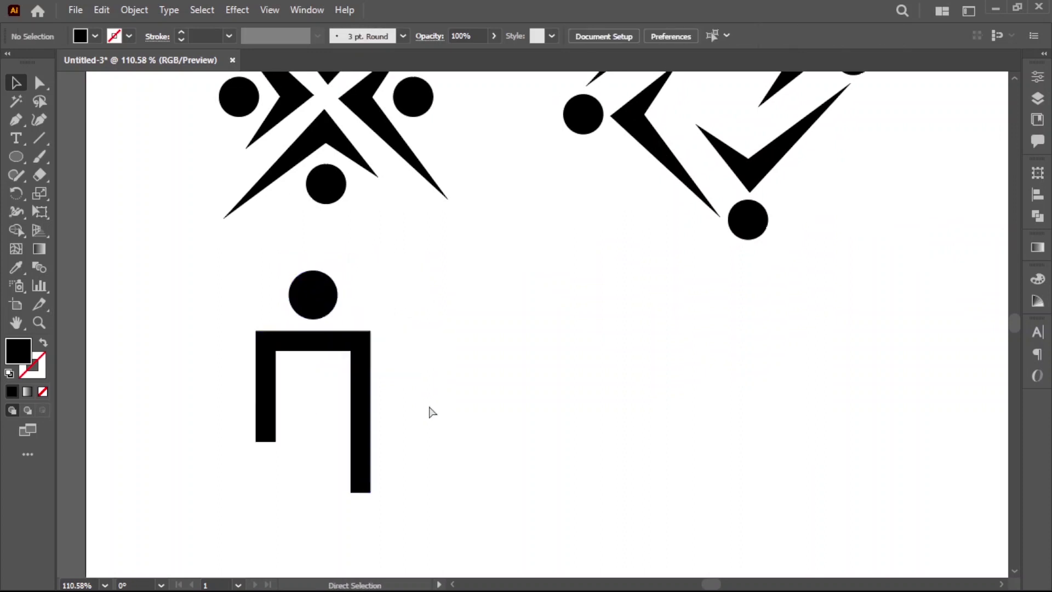
pyautogui.keyDown('ctrl'); pyautogui.keyDown('alt'); pyautogui.click(429, 411); pyautogui.keyUp('alt'); pyautogui.keyUp('ctrl')
pyautogui.keyDown('ctrl'); pyautogui.keyDown('alt'); pyautogui.click(436, 393); pyautogui.keyUp('alt'); pyautogui.keyUp('ctrl')
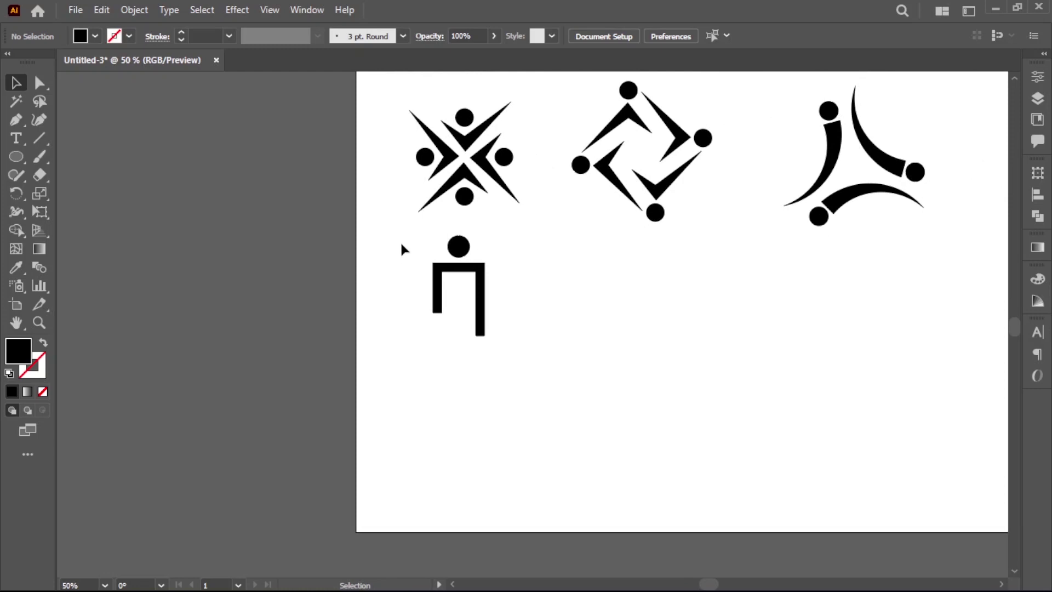
# Step: Group the circle head and Π body into one person figure
pyautogui.moveTo(401, 241); pyautogui.dragTo(500, 287)
pyautogui.rightClick(486, 290)
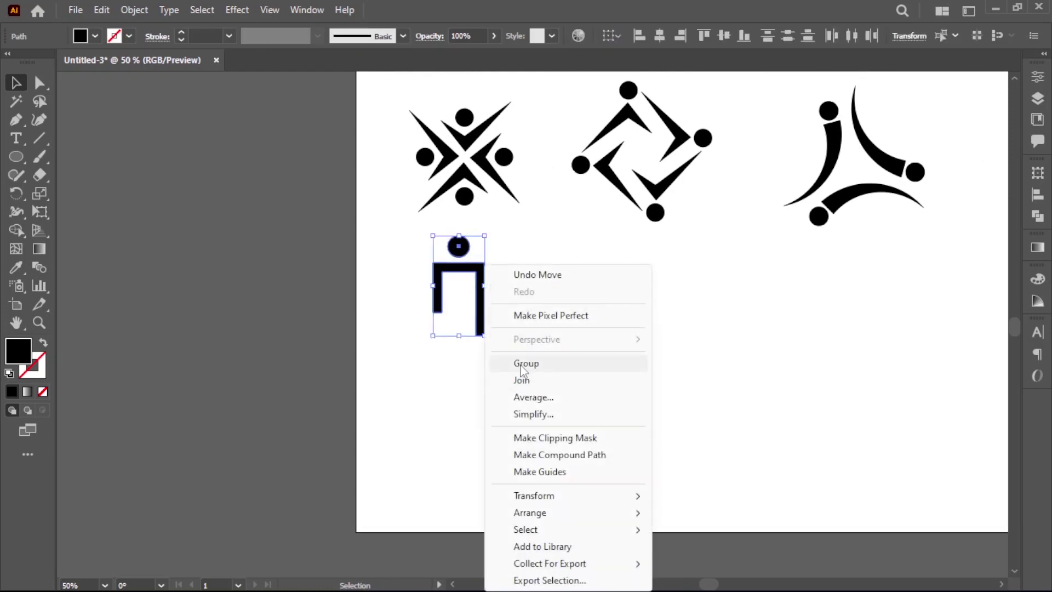
pyautogui.click(528, 364)
pyautogui.click(528, 368)
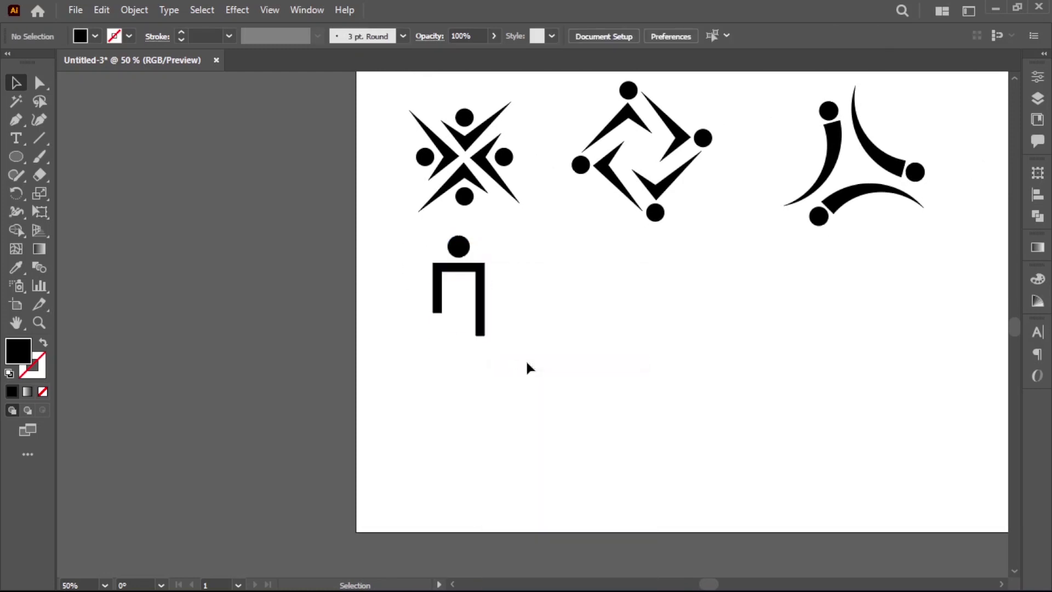
pyautogui.click(481, 320)
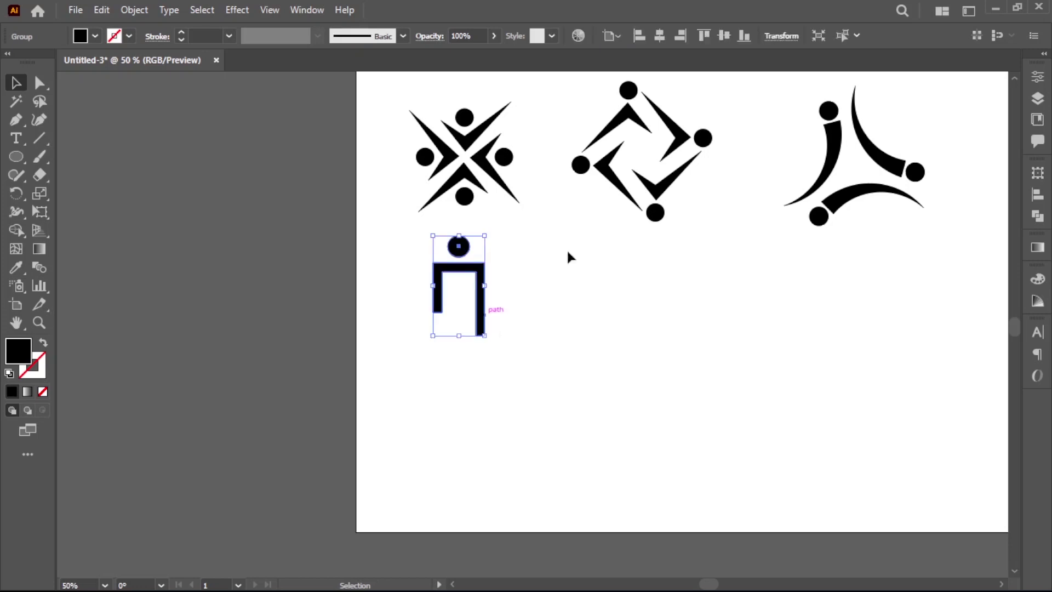
# Step: Rotate the person figure 45° through the Transform rotation field
pyautogui.click(782, 36)
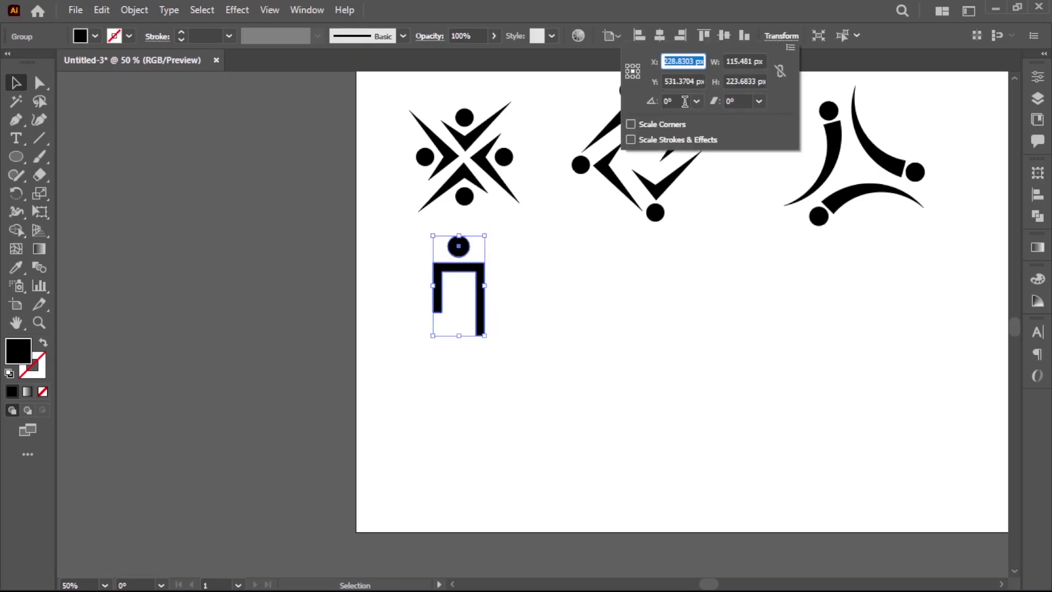
pyautogui.click(685, 101)
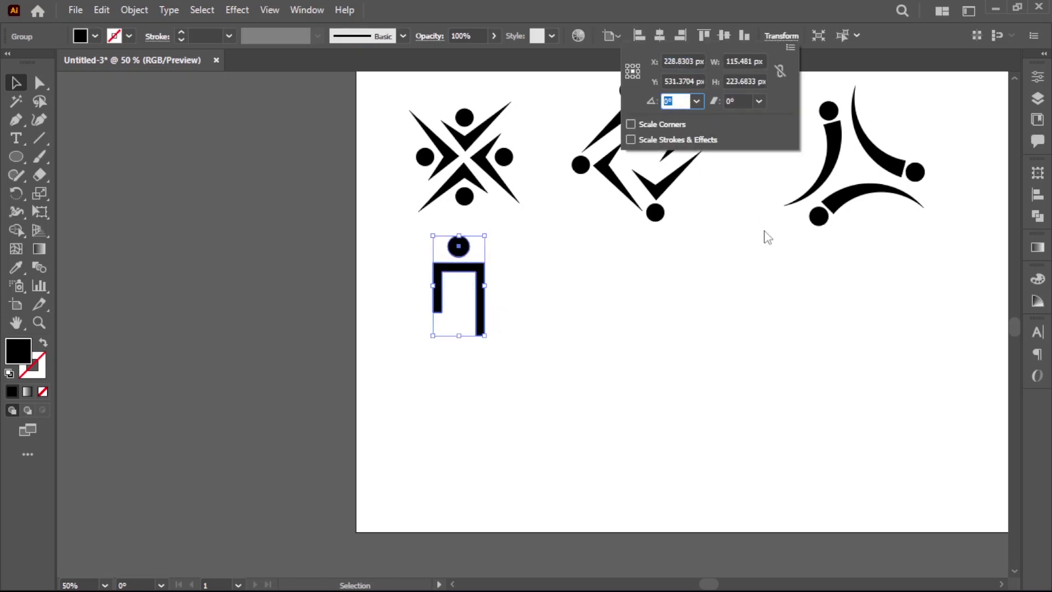
pyautogui.write('45')
pyautogui.press('Return')
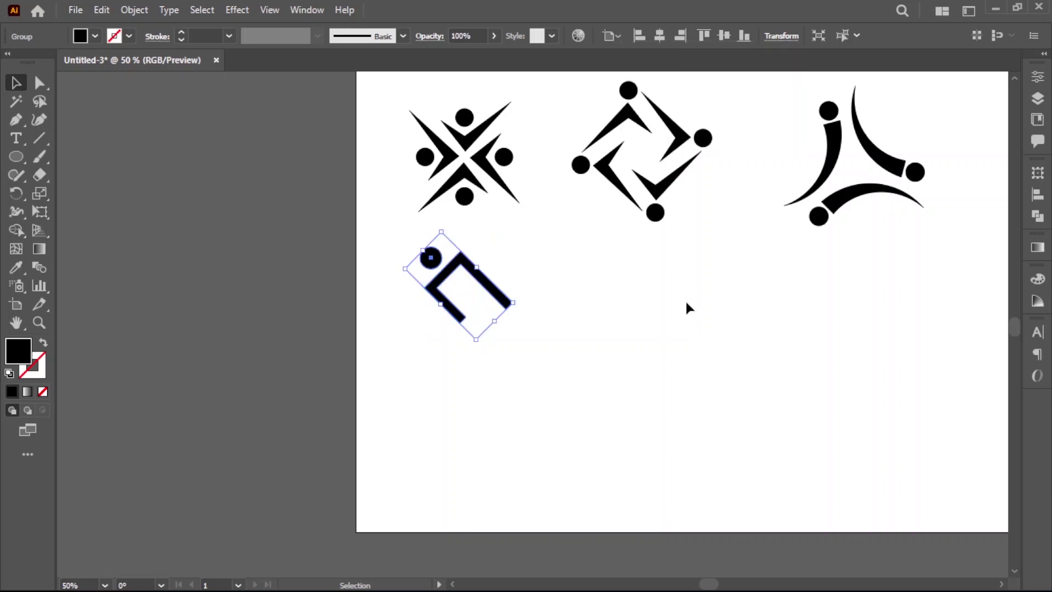
pyautogui.click(447, 312)
# Step: Rotate-copy the figure around a pivot into a four-figure X, then shrink it and place it under the first logo
pyautogui.click(21, 199)
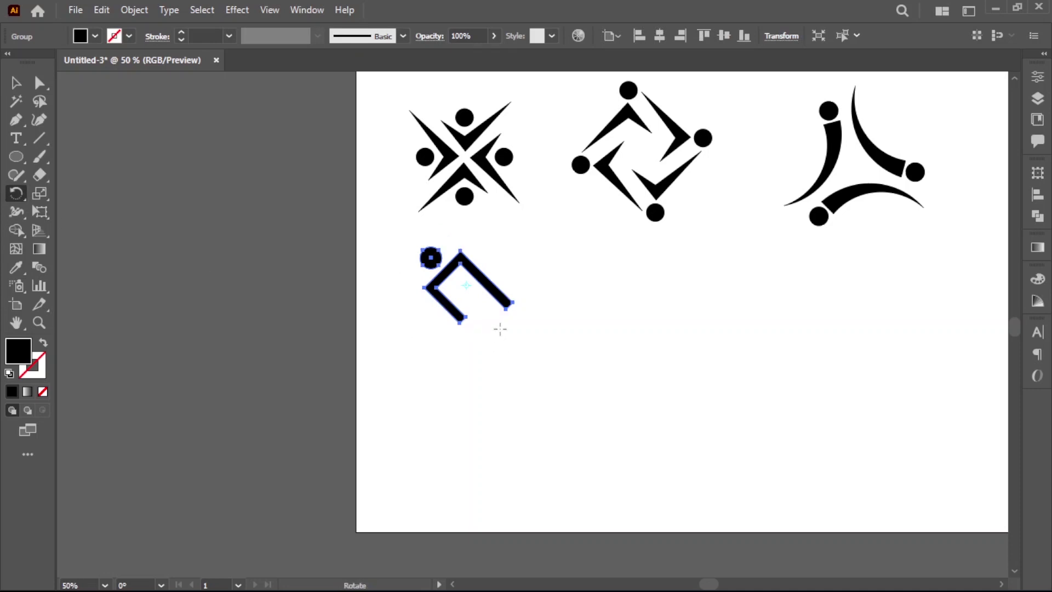
pyautogui.keyDown('alt'); pyautogui.click(499, 326); pyautogui.keyUp('alt')
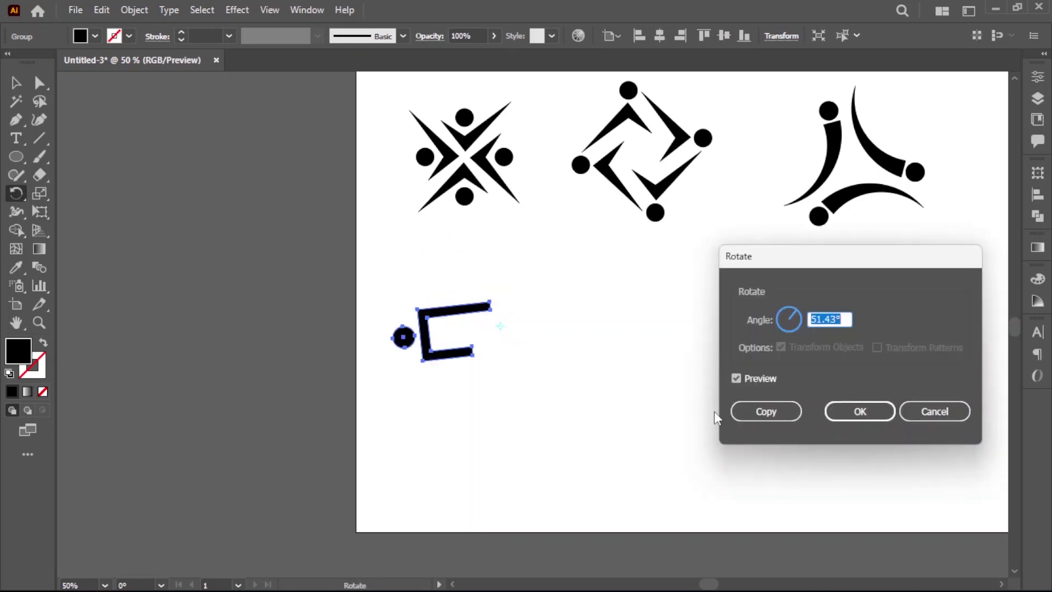
pyautogui.write('360/4')
pyautogui.click(767, 412)
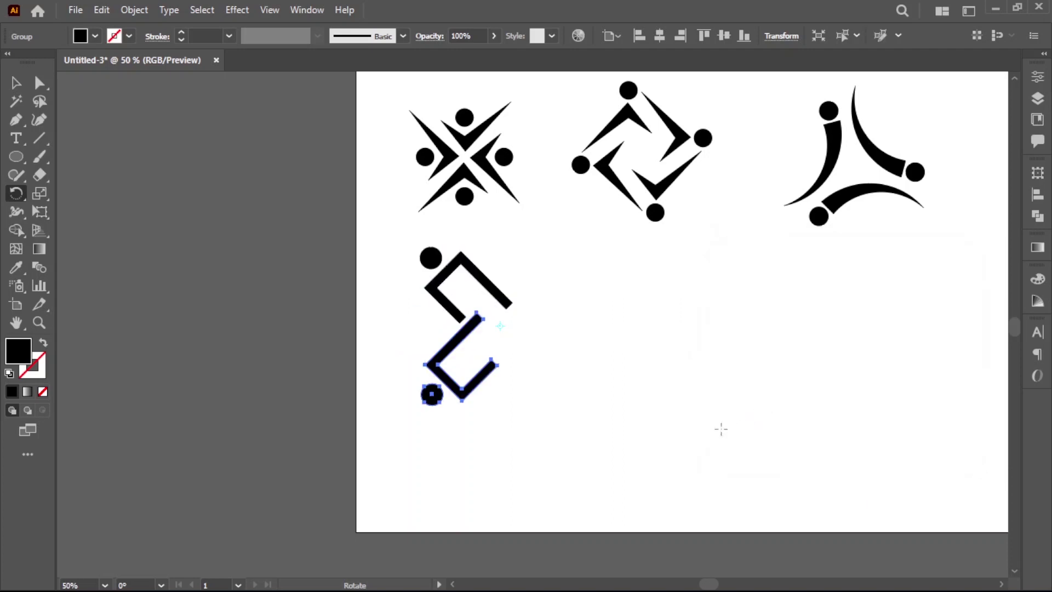
pyautogui.hotkey('ctrl', 'd')
pyautogui.hotkey('ctrl', 'd')
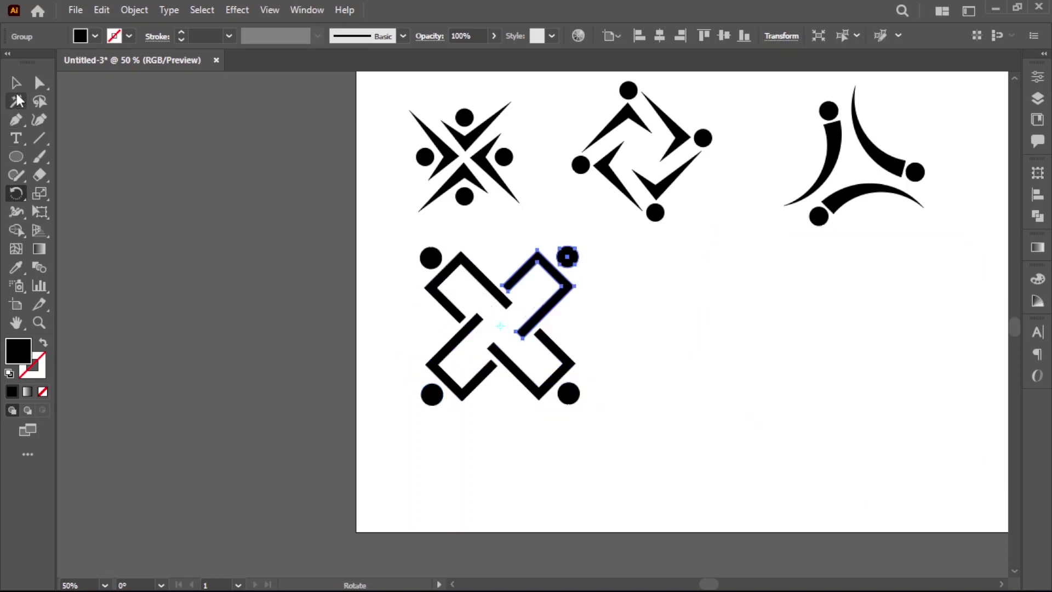
pyautogui.click(15, 83)
pyautogui.moveTo(364, 235)
pyautogui.mouseDown()
pyautogui.moveTo(577, 278)
pyautogui.moveTo(576, 251)
pyautogui.moveTo(558, 267)
pyautogui.mouseUp()
pyautogui.moveTo(530, 319); pyautogui.dragTo(523, 333)
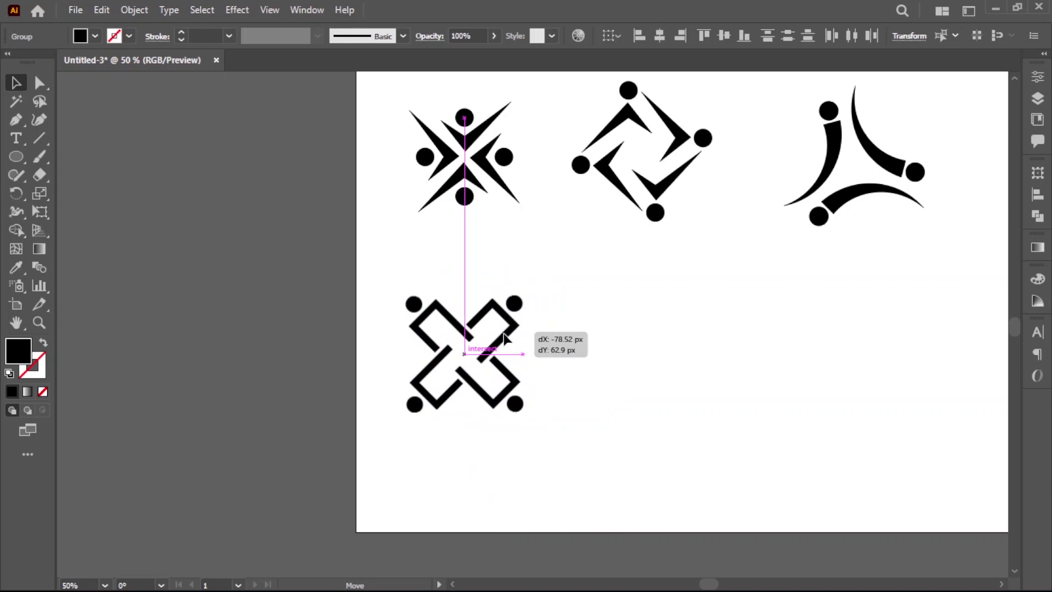
pyautogui.moveTo(524, 333); pyautogui.dragTo(503, 335)
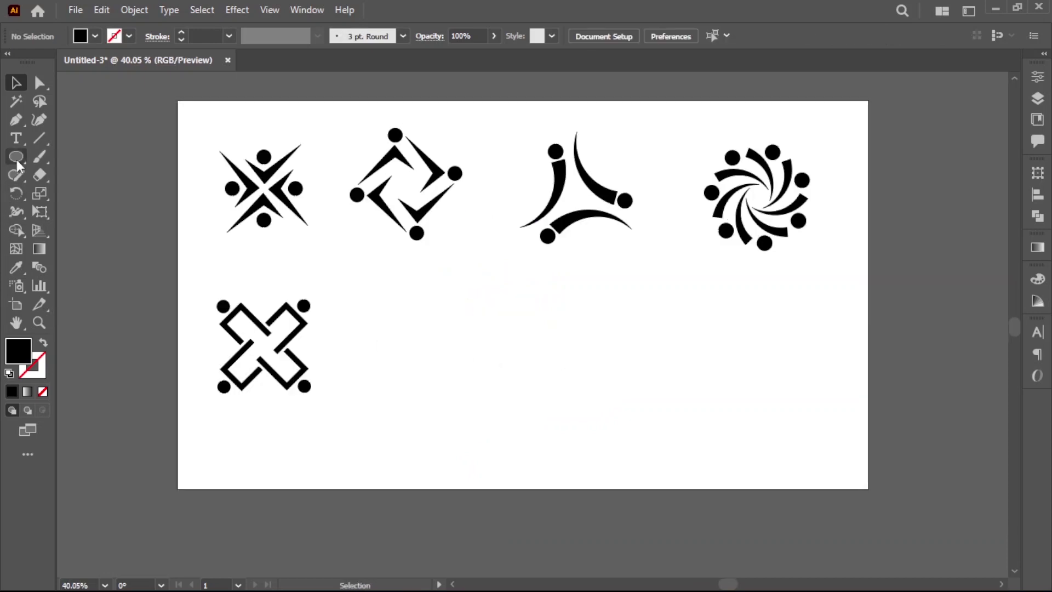
# Step: Draw a black square beside the X emblem and rotate it 45° into a diamond
pyautogui.moveTo(16, 159); pyautogui.dragTo(66, 158)
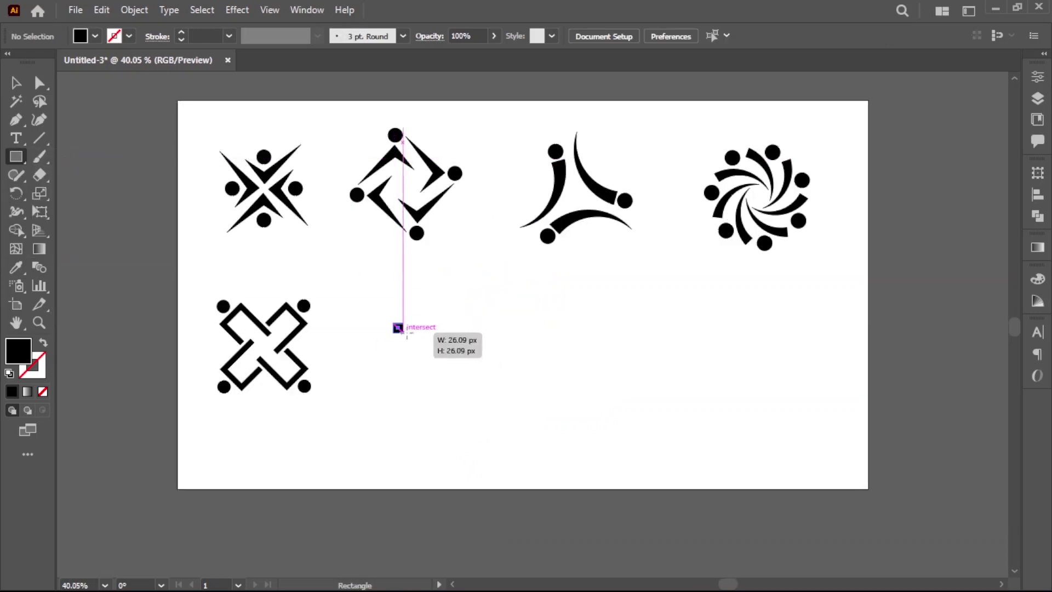
pyautogui.moveTo(398, 328); pyautogui.dragTo(424, 353)
pyautogui.click(17, 85)
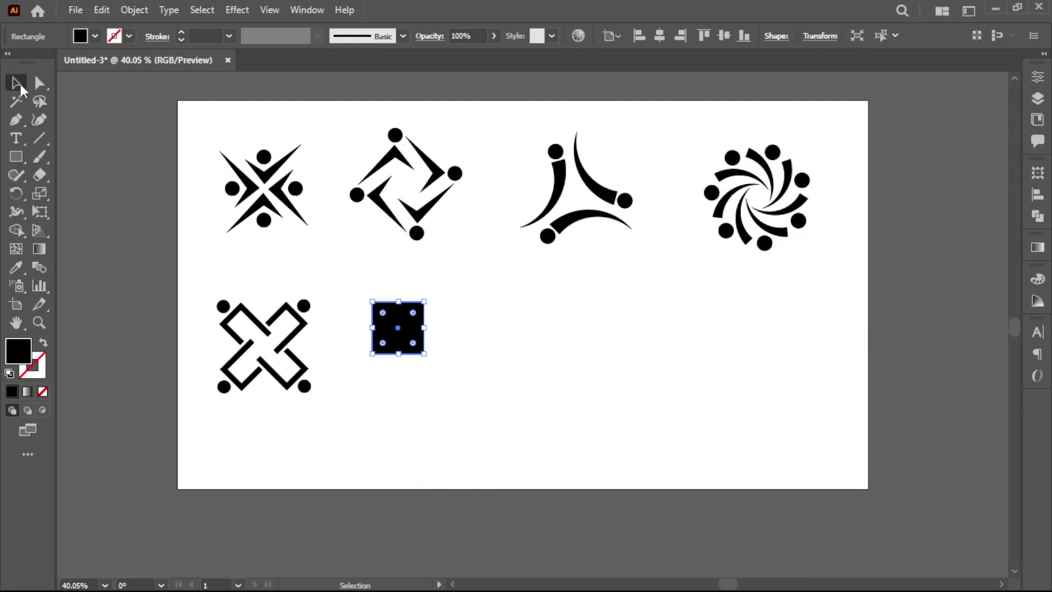
pyautogui.moveTo(428, 361); pyautogui.dragTo(446, 331)
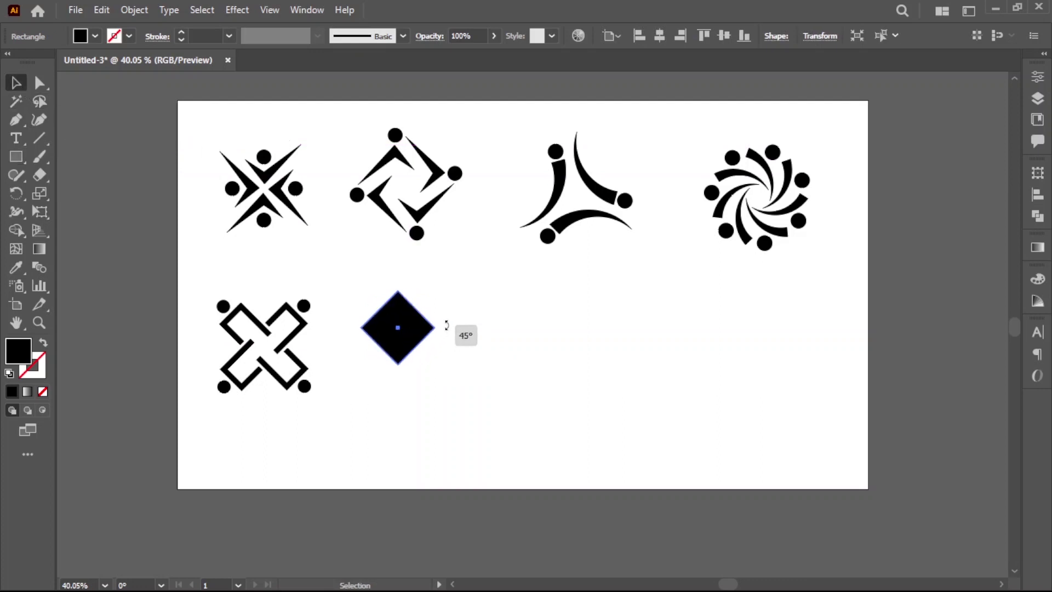
pyautogui.click(446, 331)
pyautogui.scroll(2, 394, 323)
pyautogui.click(449, 332)
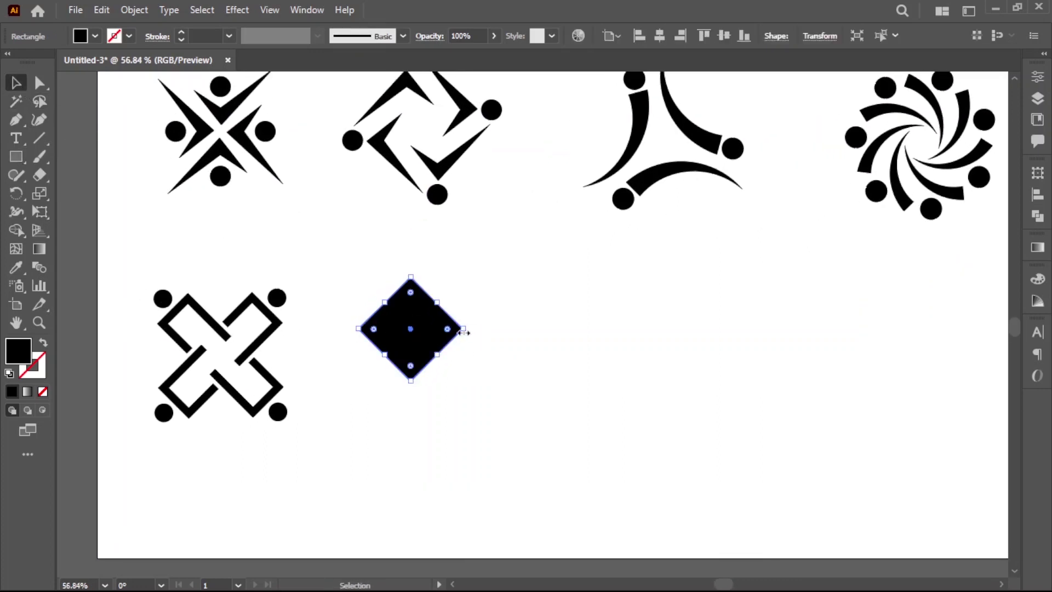
# Step: Offset the diamond by 50 px and subtract the inner diamond with Pathfinder Minus Front for a hollow frame
pyautogui.moveTo(464, 329); pyautogui.dragTo(479, 331)
pyautogui.hotkey('ctrl', 'z')
pyautogui.click(477, 357)
pyautogui.click(437, 336)
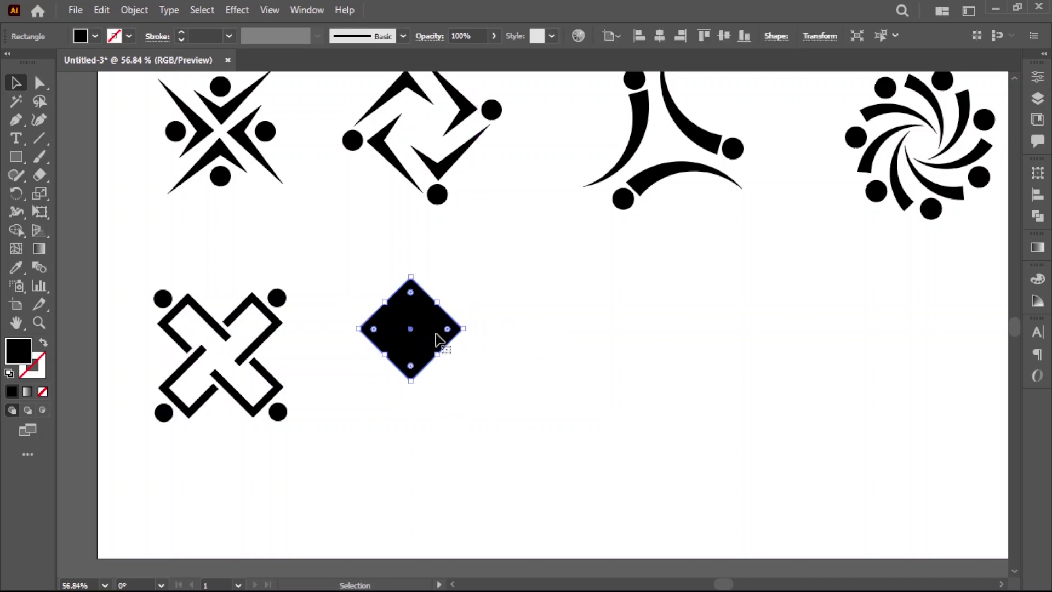
pyautogui.click(138, 11)
pyautogui.moveTo(193, 391)
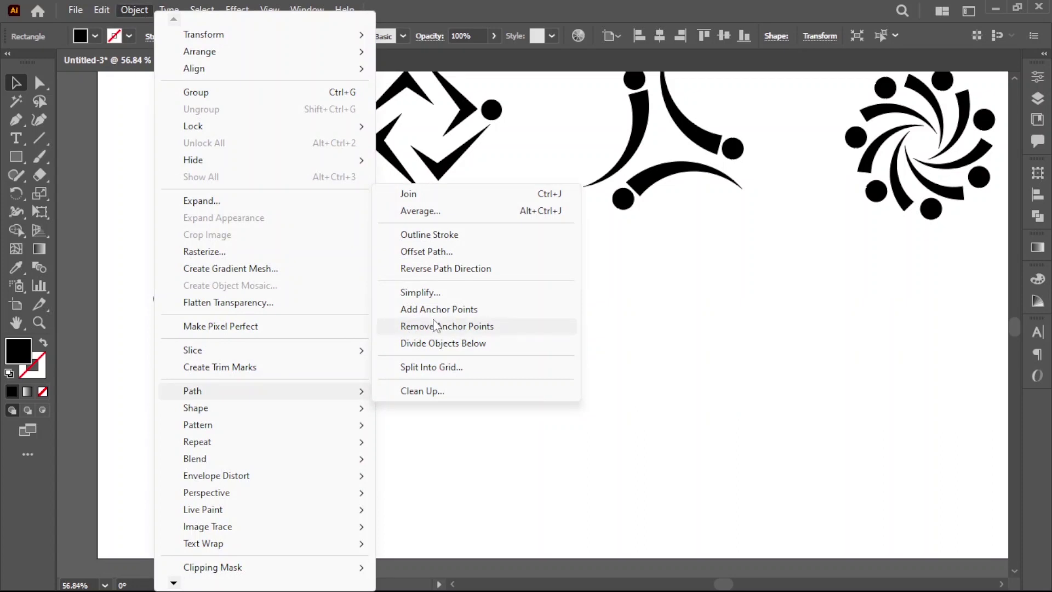
pyautogui.click(431, 249)
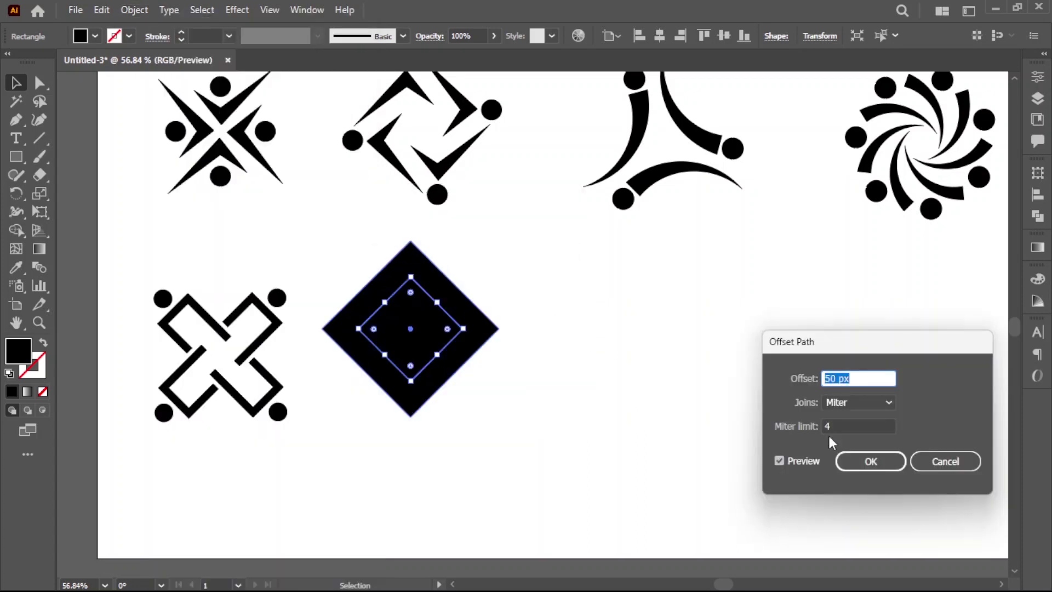
pyautogui.click(871, 462)
pyautogui.moveTo(635, 406); pyautogui.dragTo(442, 340)
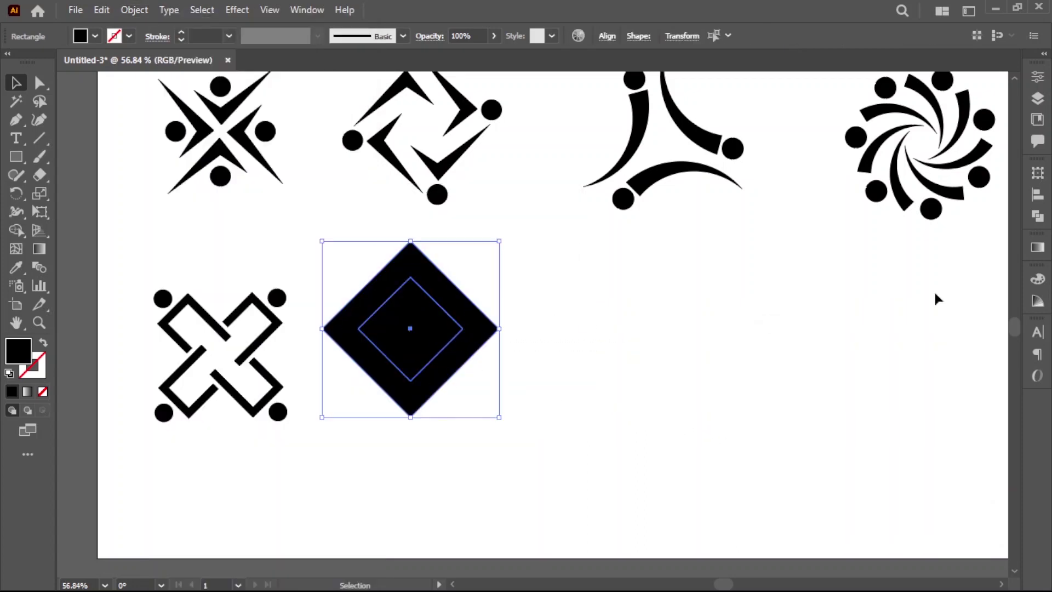
pyautogui.click(1039, 217)
pyautogui.click(887, 207)
pyautogui.click(996, 167)
# Step: Split the hollow diamond with a horizontal line, remove its upper half with Shape Builder, and delete the line
pyautogui.hotkey('ctrl', 'shift', 'a')
pyautogui.click(39, 138)
pyautogui.moveTo(325, 329); pyautogui.dragTo(528, 328)
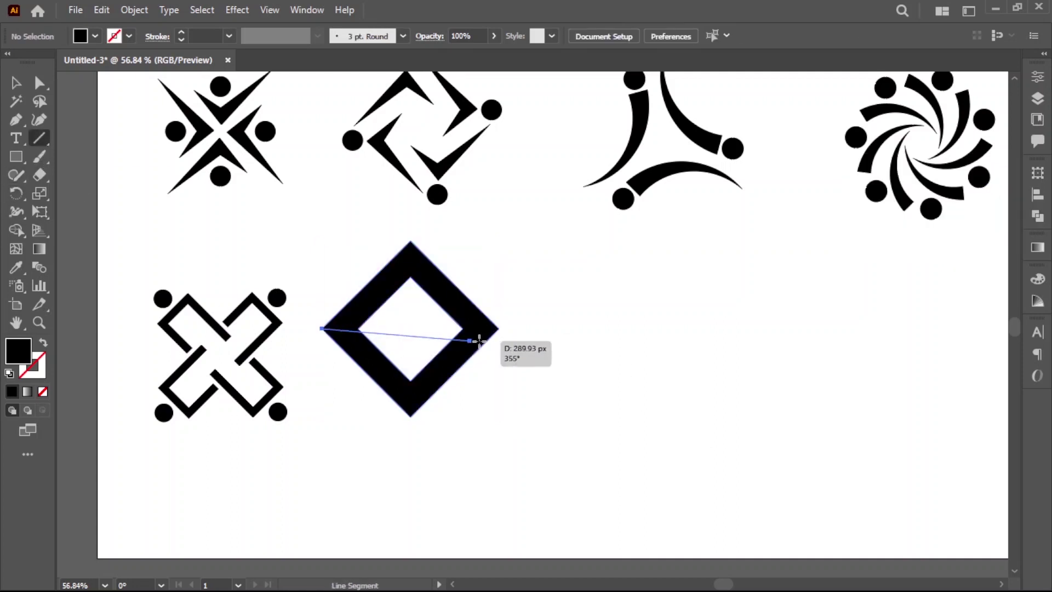
pyautogui.click(16, 84)
pyautogui.moveTo(357, 242); pyautogui.dragTo(492, 388)
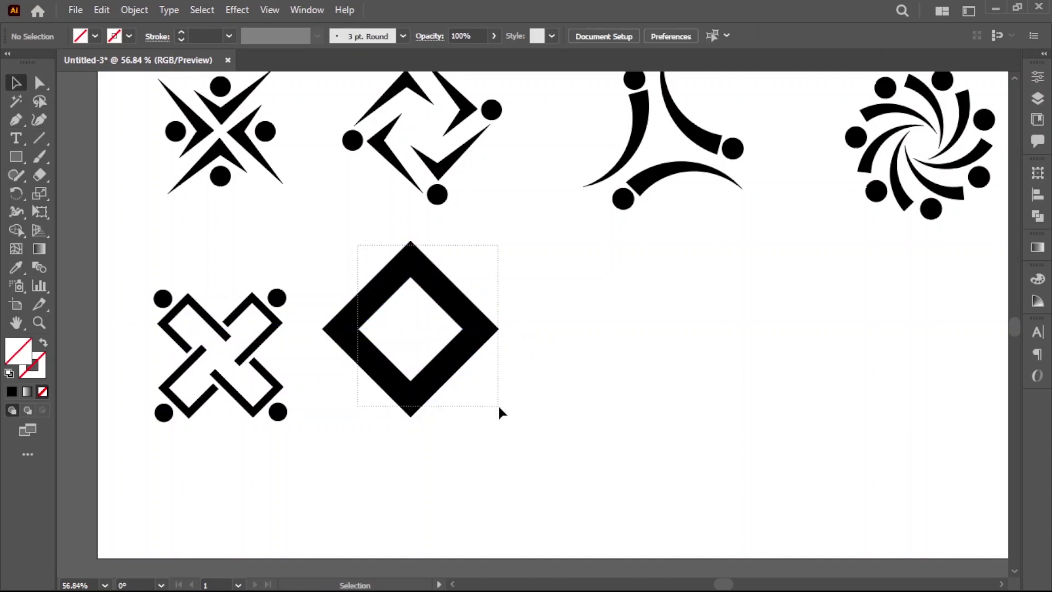
pyautogui.click(20, 232)
pyautogui.keyDown('alt'); pyautogui.click(445, 290); pyautogui.keyUp('alt')
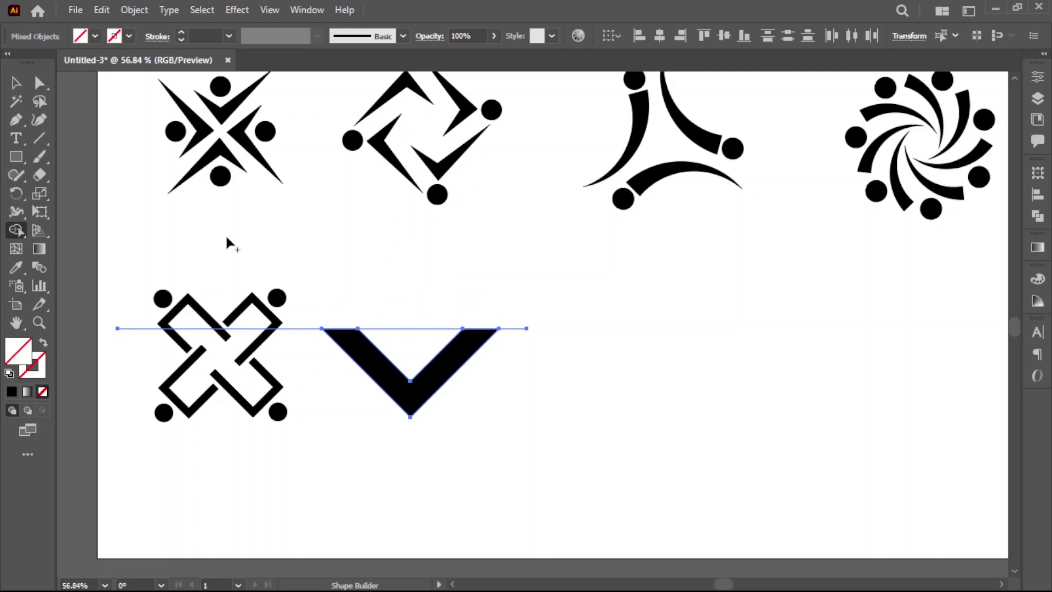
pyautogui.click(15, 84)
pyautogui.click(560, 396)
pyautogui.click(440, 329)
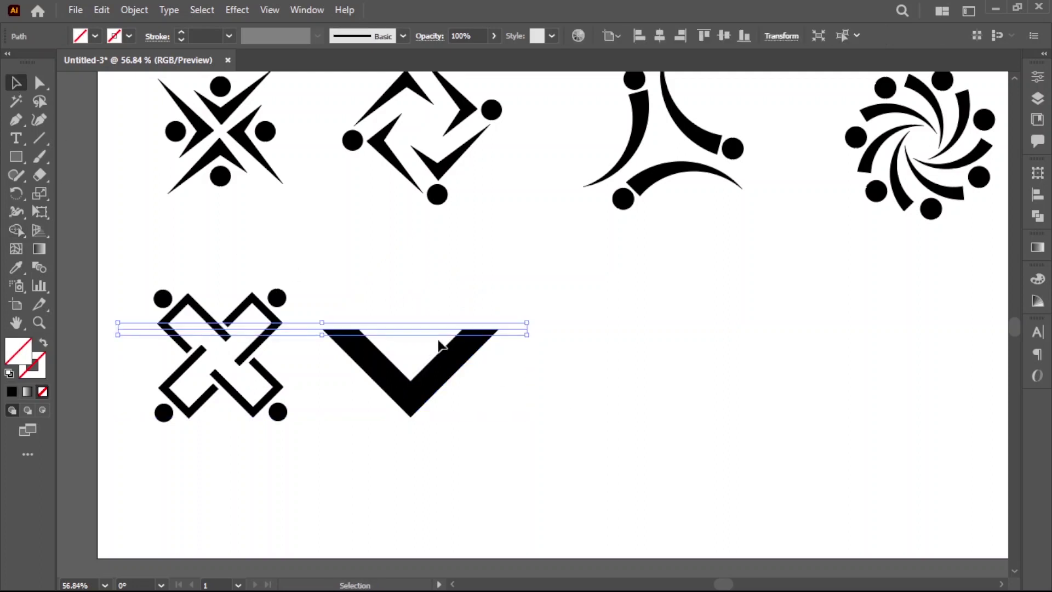
pyautogui.press('Delete')
pyautogui.click(463, 355)
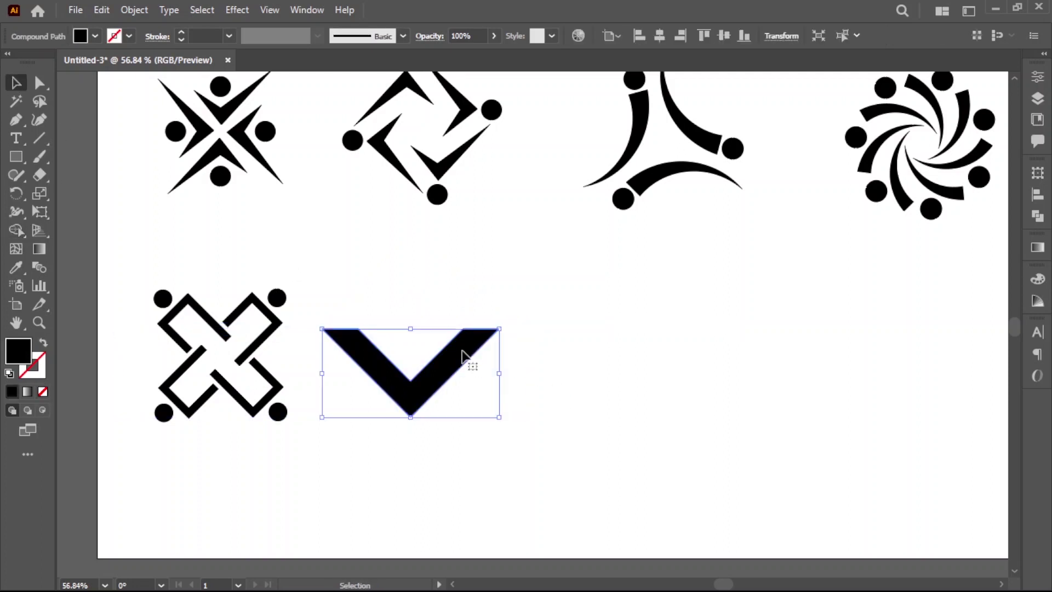
pyautogui.click(535, 383)
pyautogui.click(39, 83)
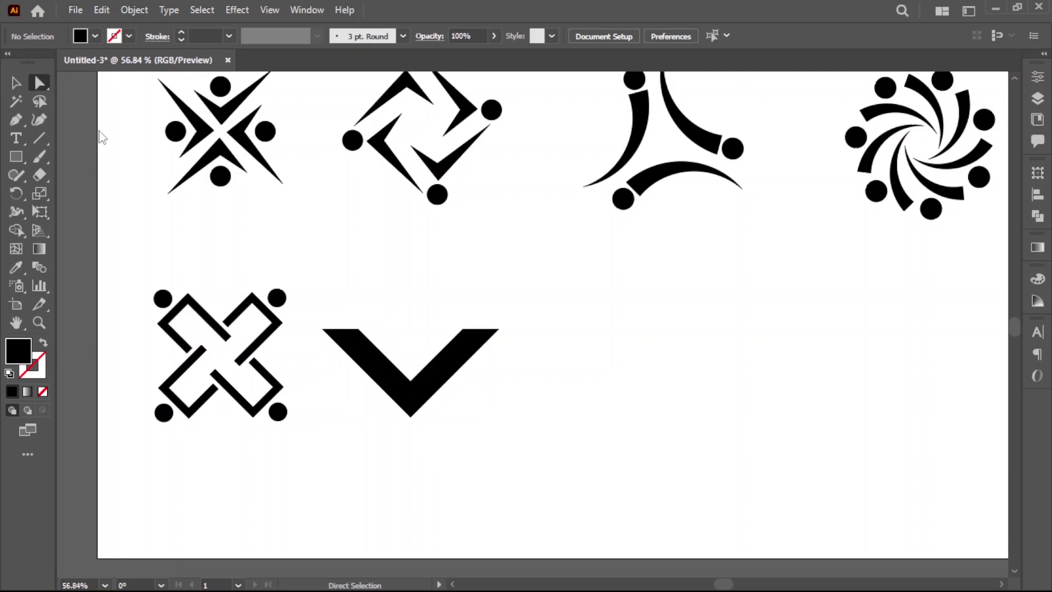
# Step: Round the V's upper corners and move the V up and to the right
pyautogui.click(463, 329)
pyautogui.click(368, 334)
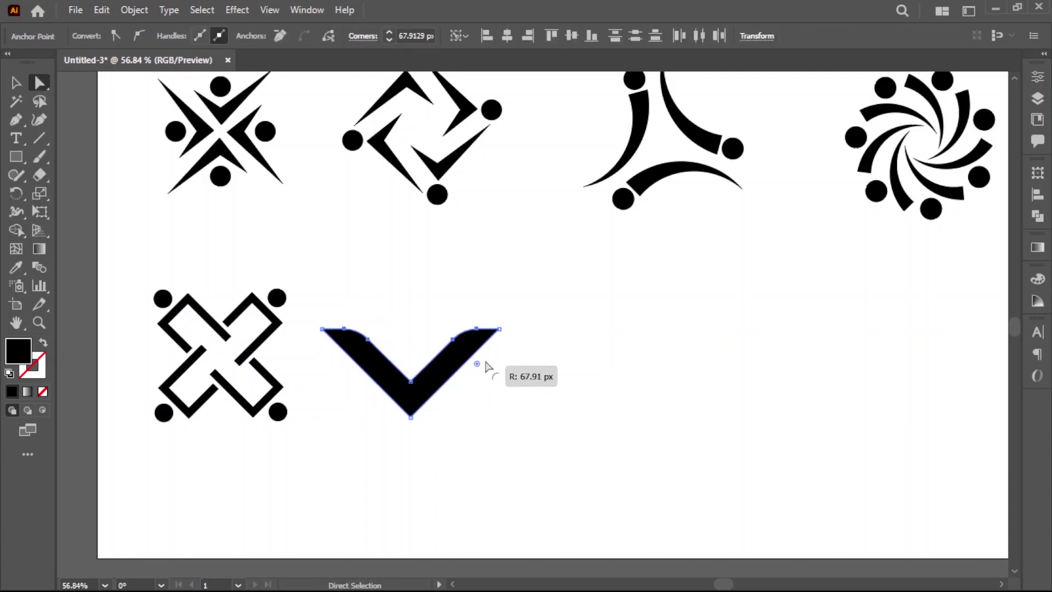
pyautogui.moveTo(477, 356); pyautogui.dragTo(505, 391)
pyautogui.click(516, 393)
pyautogui.click(17, 84)
pyautogui.moveTo(447, 376); pyautogui.dragTo(503, 363)
pyautogui.click(603, 412)
# Step: Draw a small circle head above the centre of the V
pyautogui.click(22, 154)
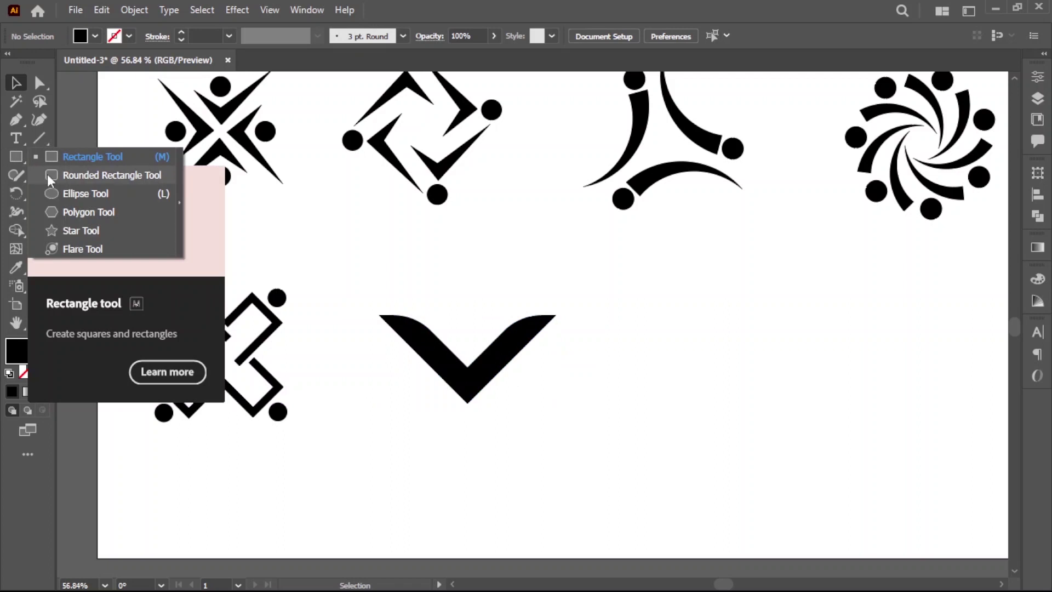
pyautogui.click(82, 193)
pyautogui.moveTo(467, 329); pyautogui.dragTo(484, 344)
pyautogui.click(16, 84)
pyautogui.click(587, 375)
# Step: Group the V and circle, then shrink the figure and raise it
pyautogui.moveTo(536, 403); pyautogui.dragTo(438, 325)
pyautogui.rightClick(468, 335)
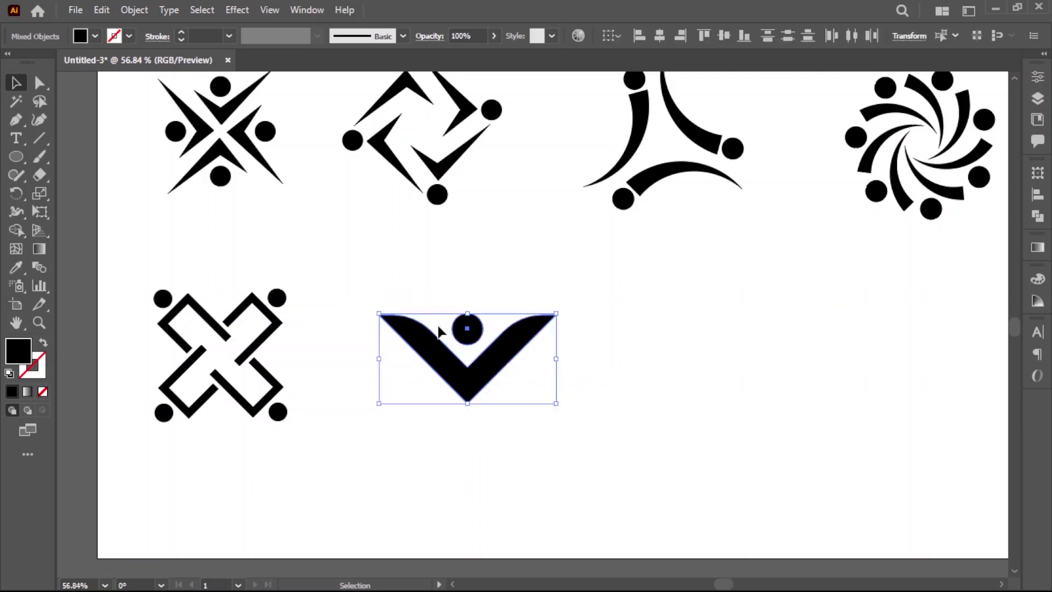
pyautogui.click(510, 201)
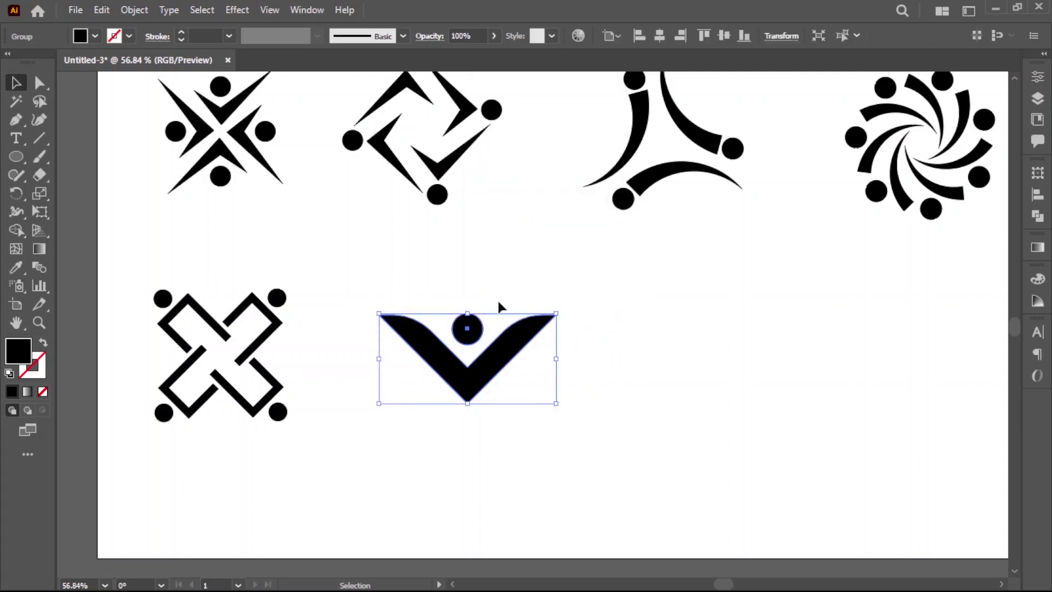
pyautogui.moveTo(494, 362); pyautogui.dragTo(491, 333)
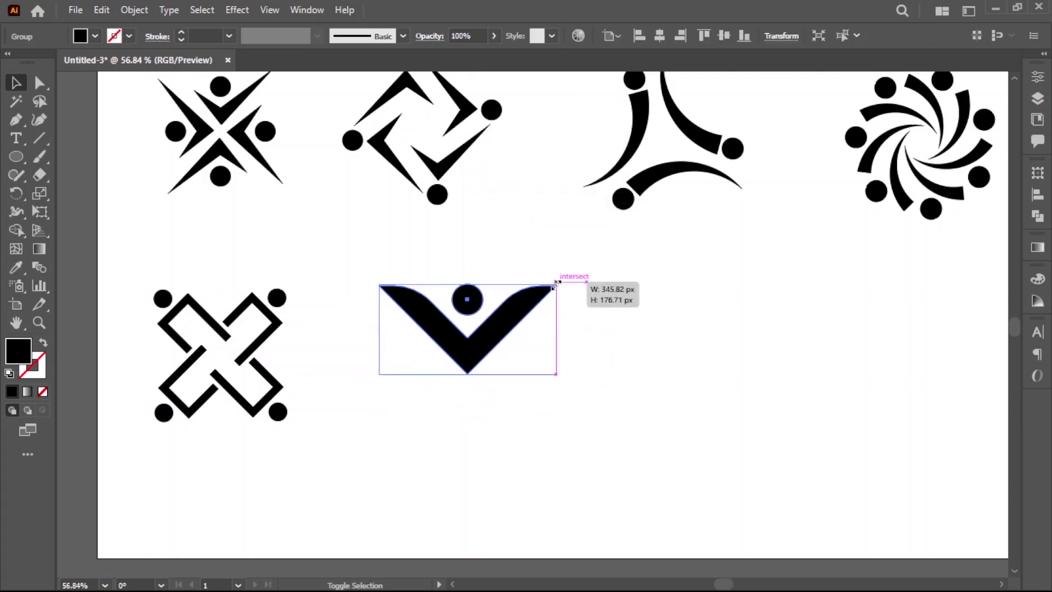
pyautogui.moveTo(558, 281); pyautogui.dragTo(535, 298)
pyautogui.moveTo(476, 343); pyautogui.dragTo(474, 337)
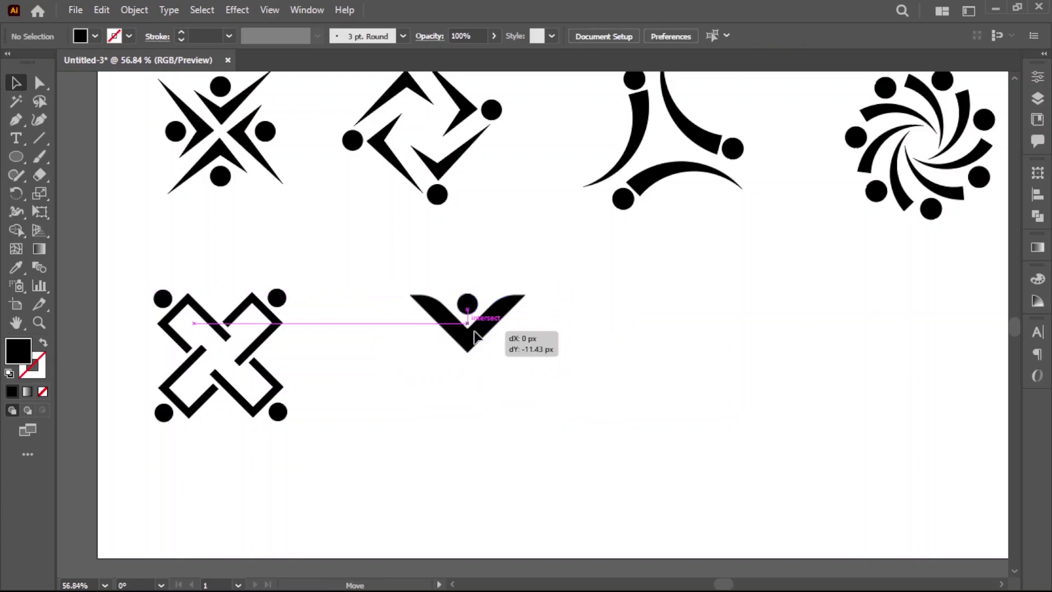
pyautogui.press('r')
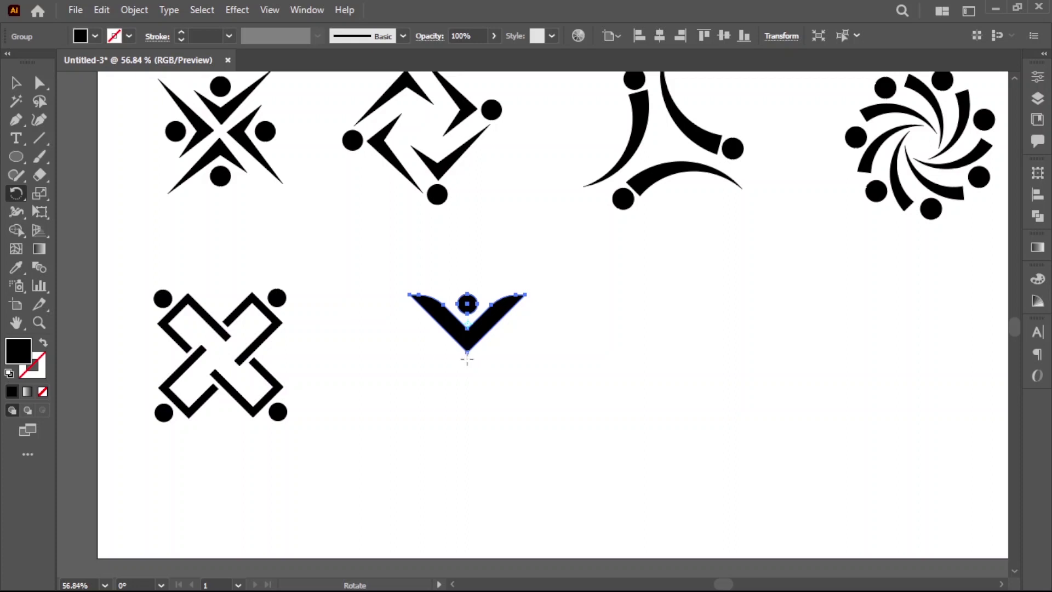
# Step: Make three 90° rotated copies of the V around its bottom tip to form an X
pyautogui.keyDown('alt'); pyautogui.click(467, 357); pyautogui.keyUp('alt')
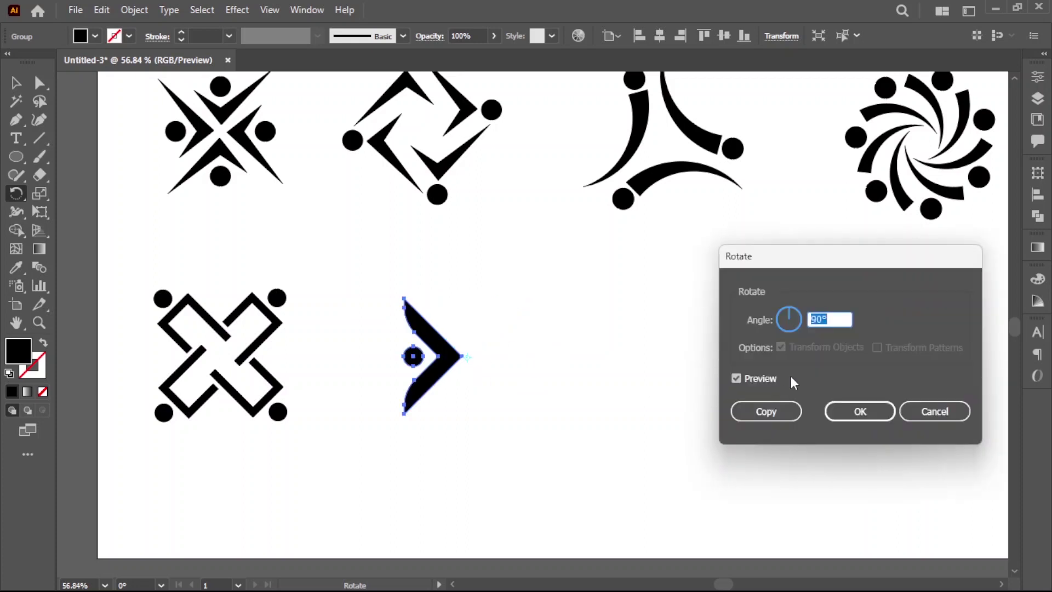
pyautogui.click(799, 412)
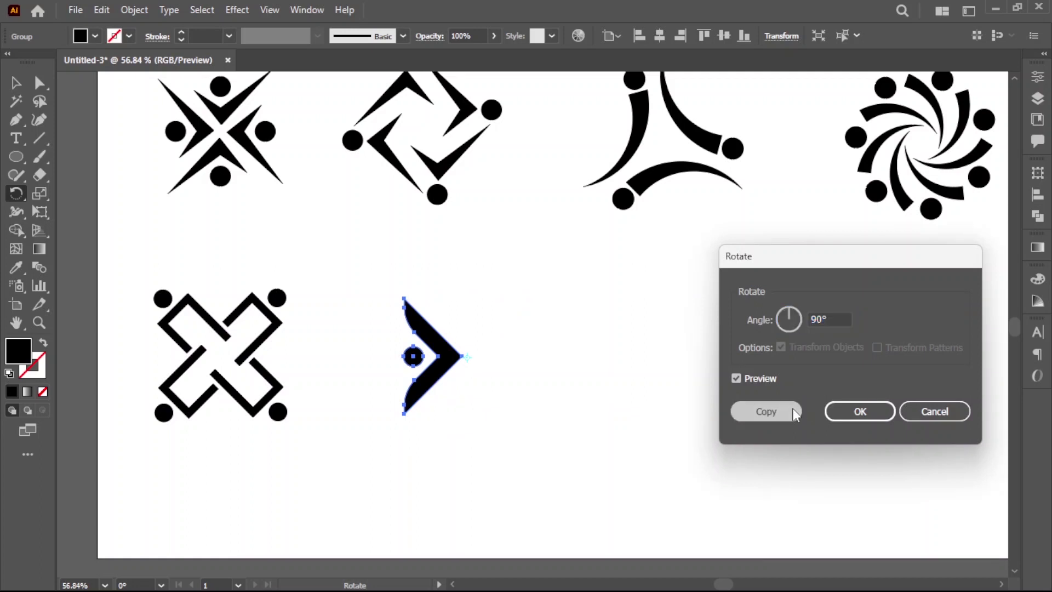
pyautogui.hotkey('ctrl', 'd')
pyautogui.hotkey('ctrl', 'd')
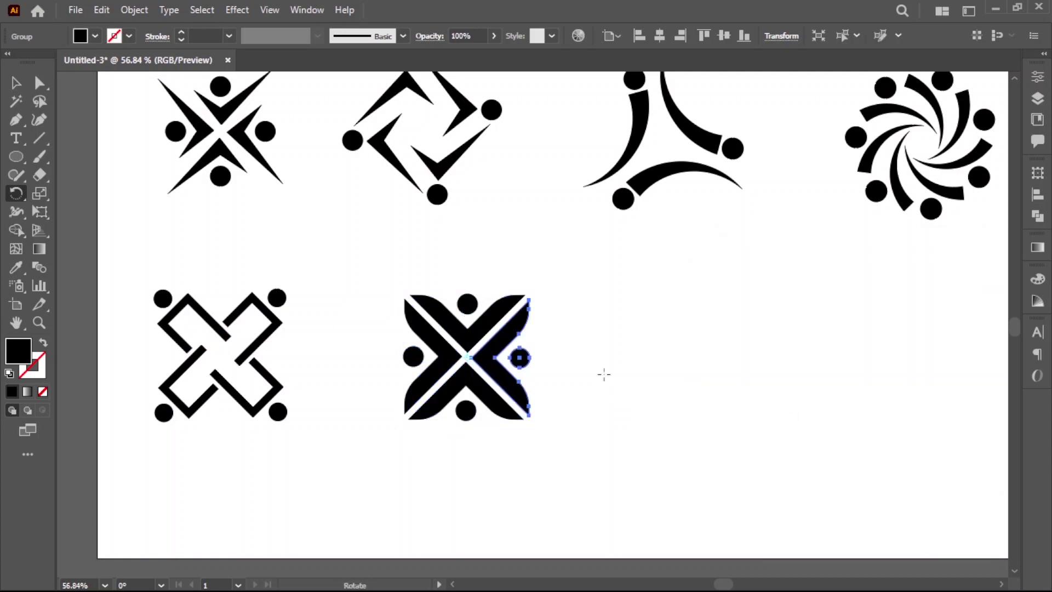
pyautogui.click(15, 83)
pyautogui.click(608, 337)
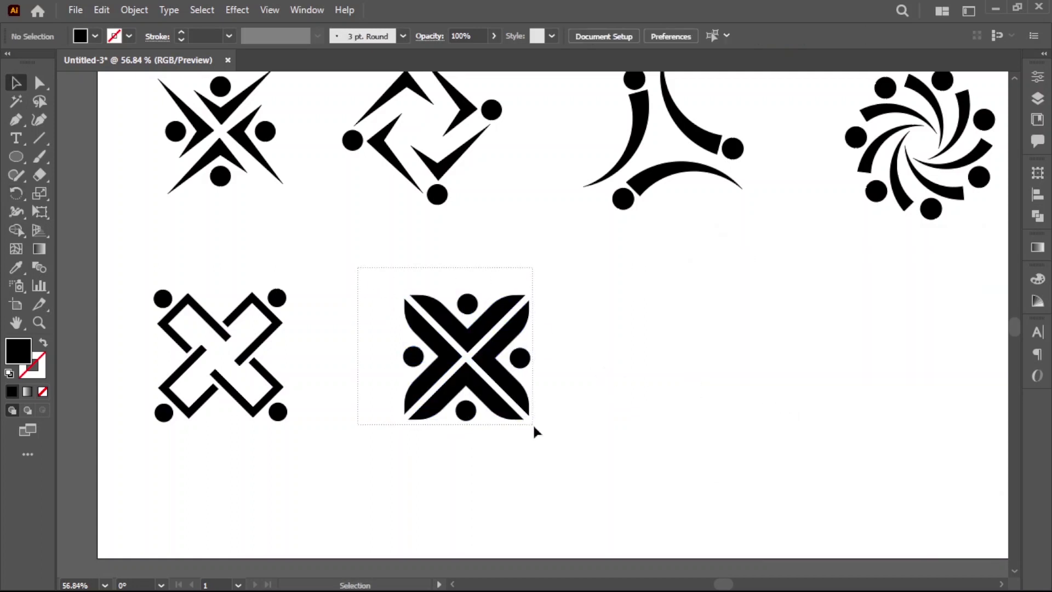
pyautogui.moveTo(534, 427); pyautogui.dragTo(534, 426)
# Step: Move the X mark left and zoom out to see the whole artboard
pyautogui.moveTo(502, 380); pyautogui.dragTo(471, 382)
pyautogui.click(591, 425)
pyautogui.hotkey('ctrl', '-')
pyautogui.scroll(-2, 565, 333)
pyautogui.scroll(1, 552, 372)
pyautogui.scroll(1, 590, 387)
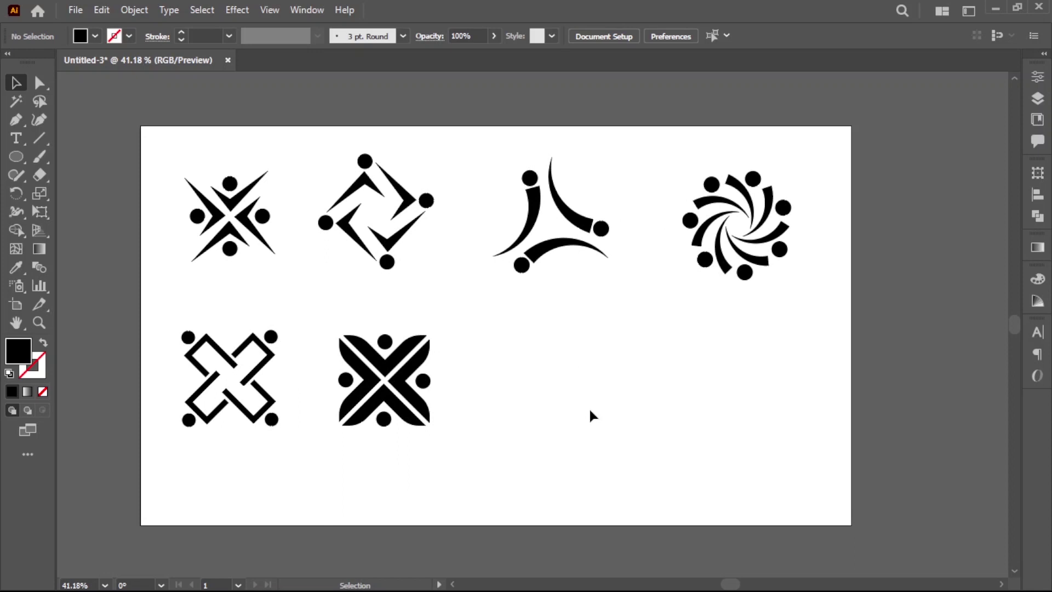
pyautogui.click(17, 157)
# Step: Draw a black circle right of the X and paste an overlapping copy of it
pyautogui.moveTo(521, 373); pyautogui.dragTo(551, 401)
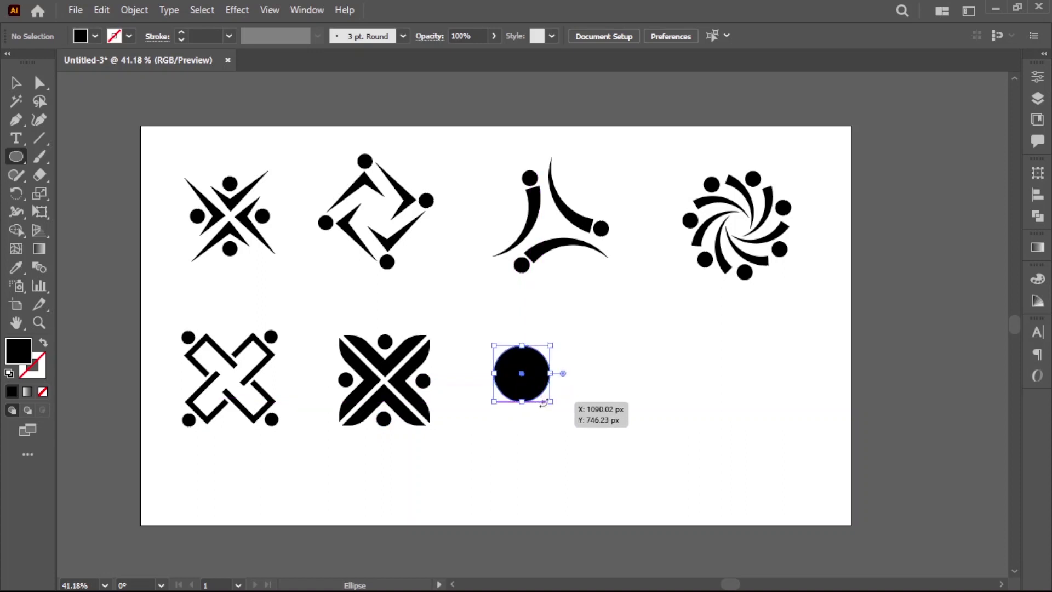
pyautogui.click(12, 74)
pyautogui.click(577, 399)
pyautogui.scroll(2, 535, 382)
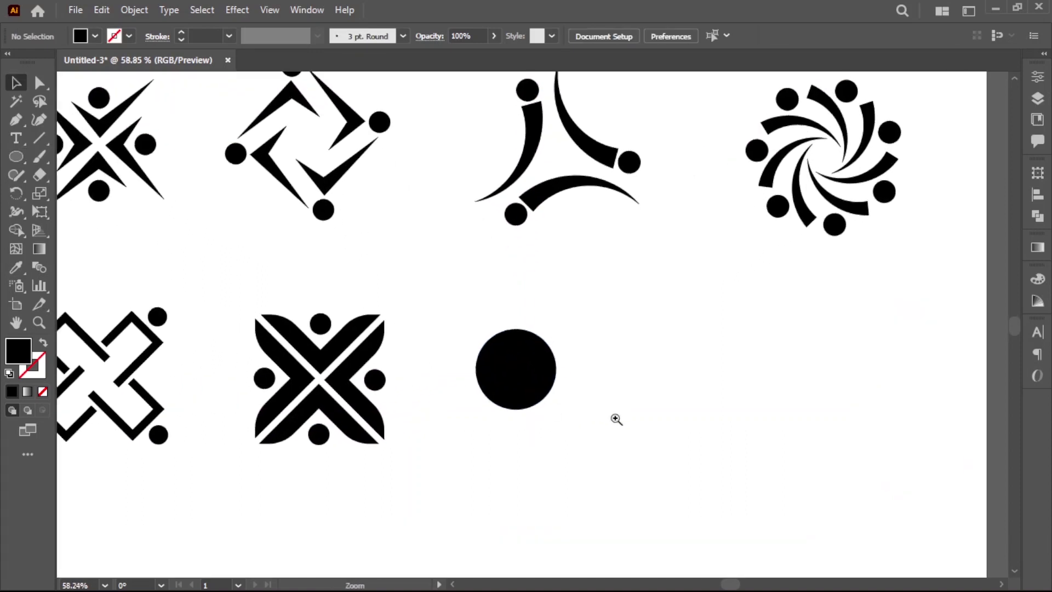
pyautogui.click(535, 383)
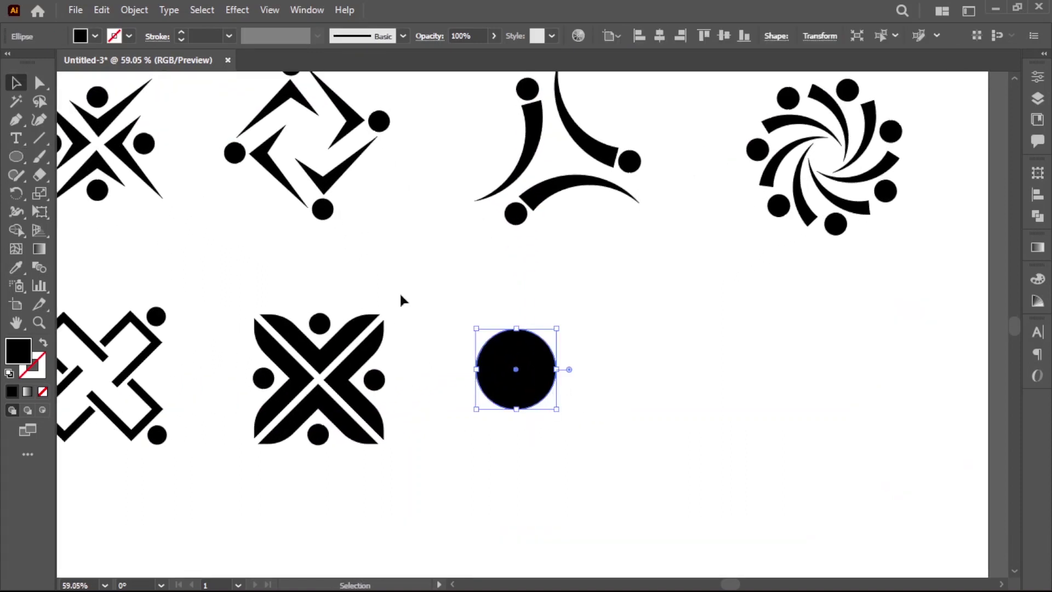
pyautogui.click(102, 10)
pyautogui.click(129, 85)
pyautogui.click(102, 10)
pyautogui.click(131, 102)
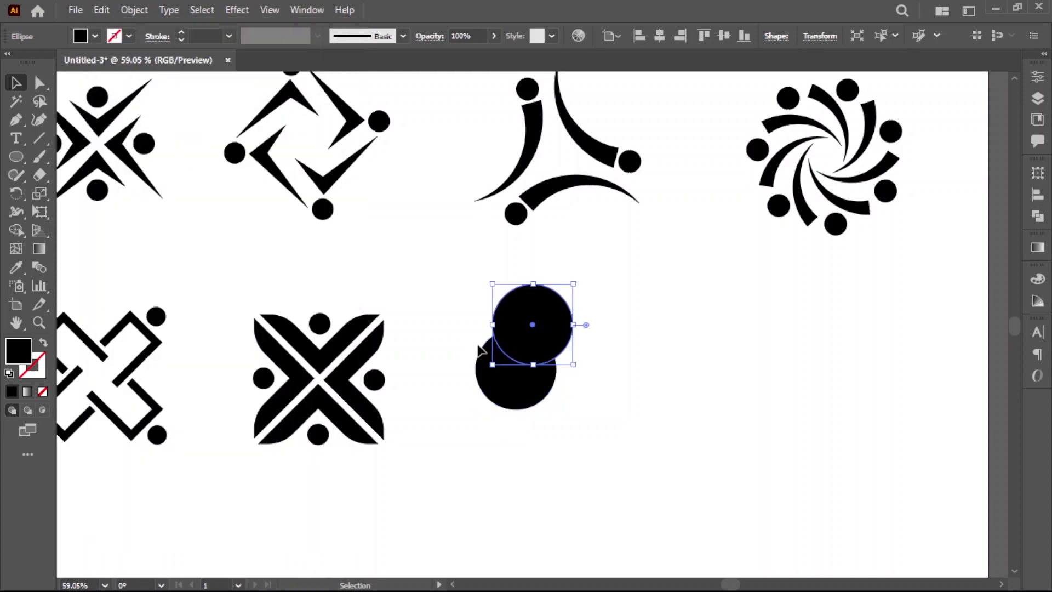
pyautogui.moveTo(553, 347); pyautogui.dragTo(554, 390)
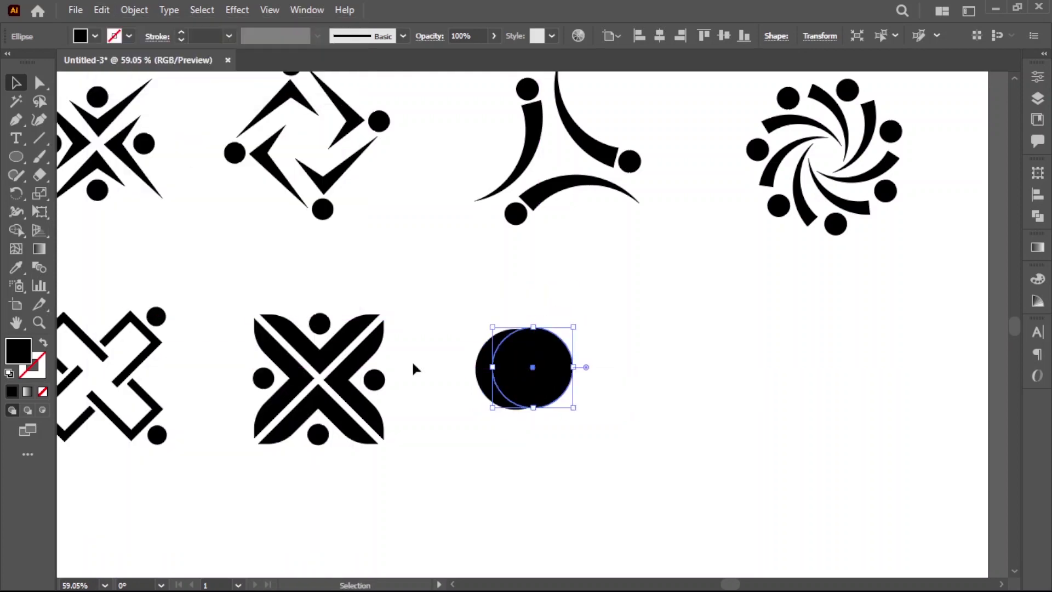
# Step: Fill the front copy white and lower it to shape the crescent
pyautogui.click(15, 268)
pyautogui.click(659, 341)
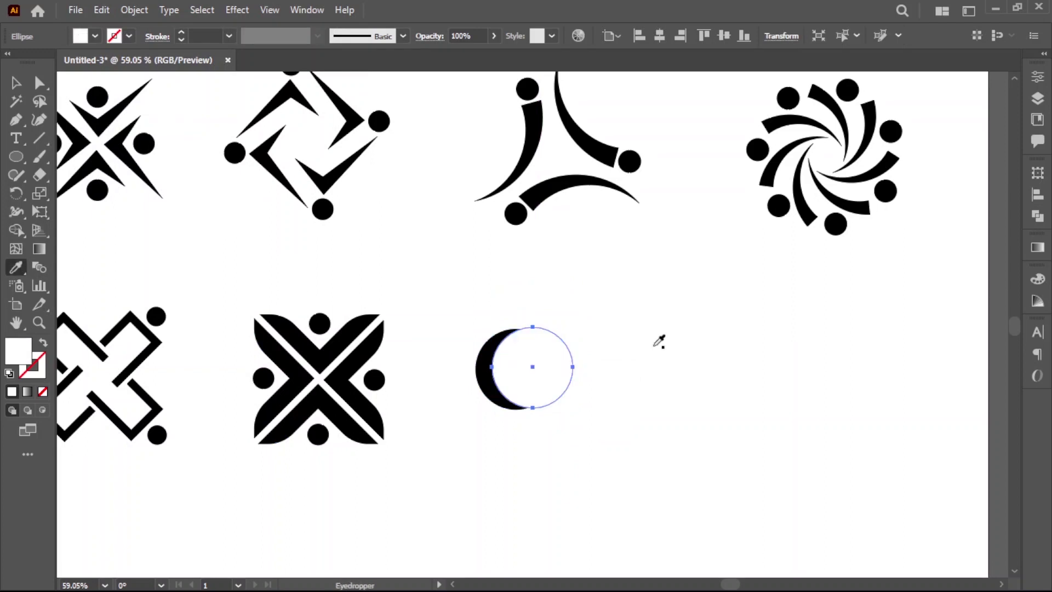
pyautogui.click(16, 82)
pyautogui.click(666, 382)
pyautogui.moveTo(566, 373); pyautogui.dragTo(566, 386)
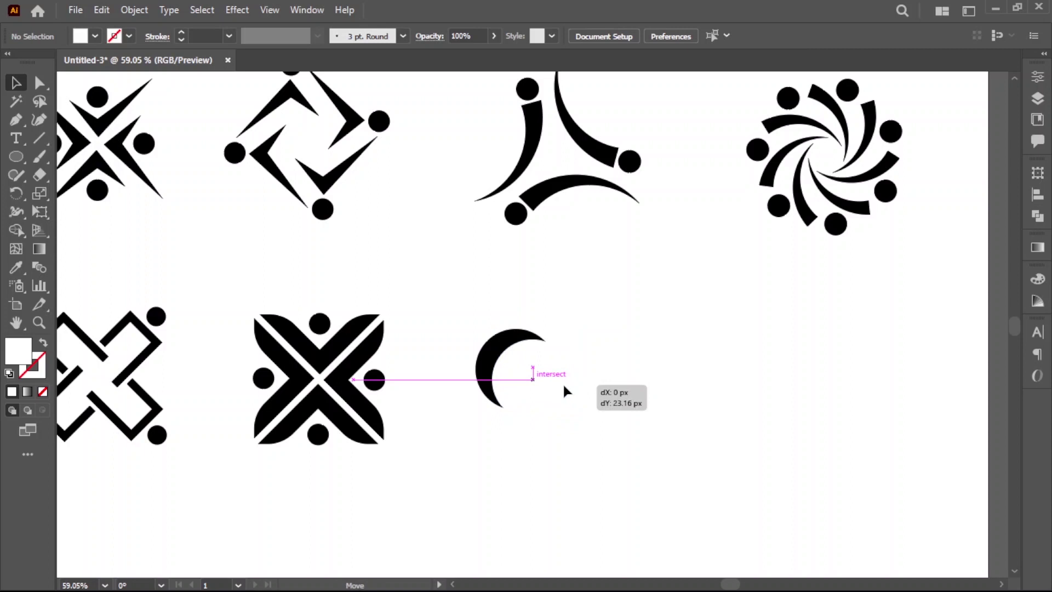
pyautogui.moveTo(564, 386); pyautogui.dragTo(562, 384)
pyautogui.scroll(2, 581, 395)
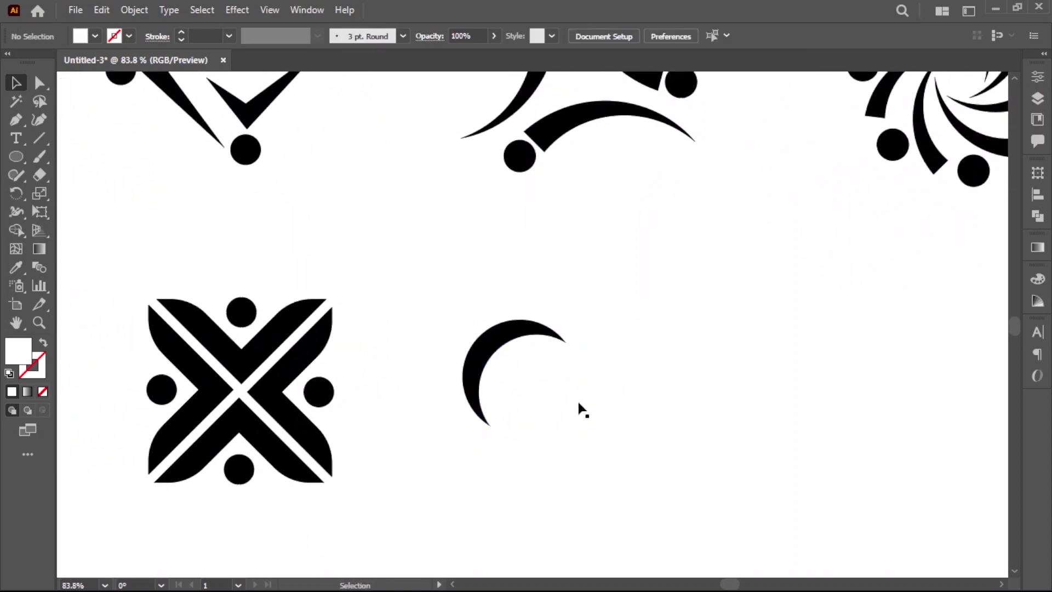
# Step: Subtract the white circle with Pathfinder Minus Front, leaving a black crescent
pyautogui.moveTo(564, 312); pyautogui.dragTo(680, 361)
pyautogui.click(1038, 215)
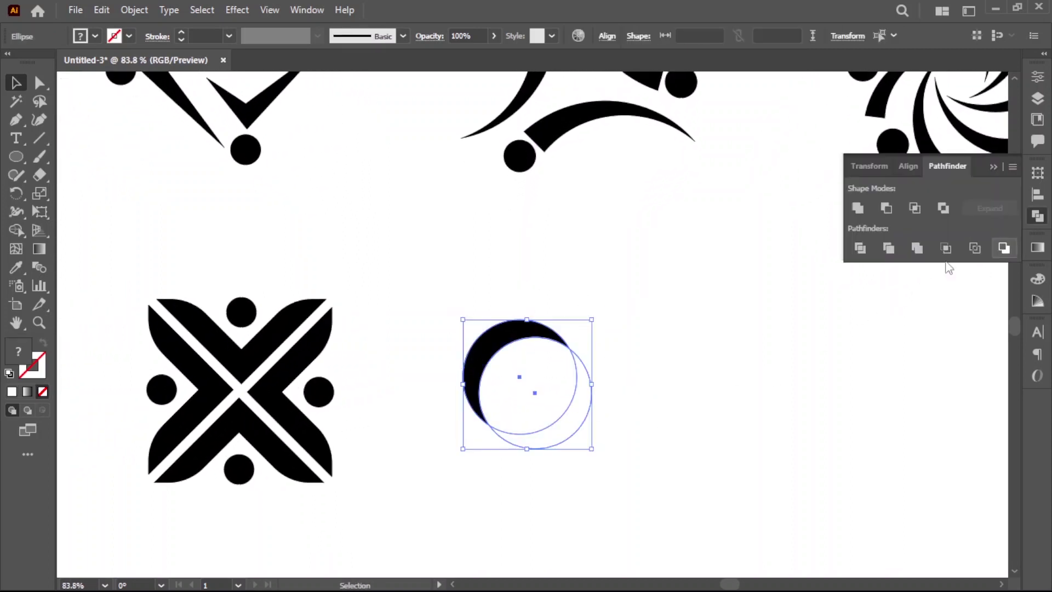
pyautogui.click(886, 208)
pyautogui.click(750, 400)
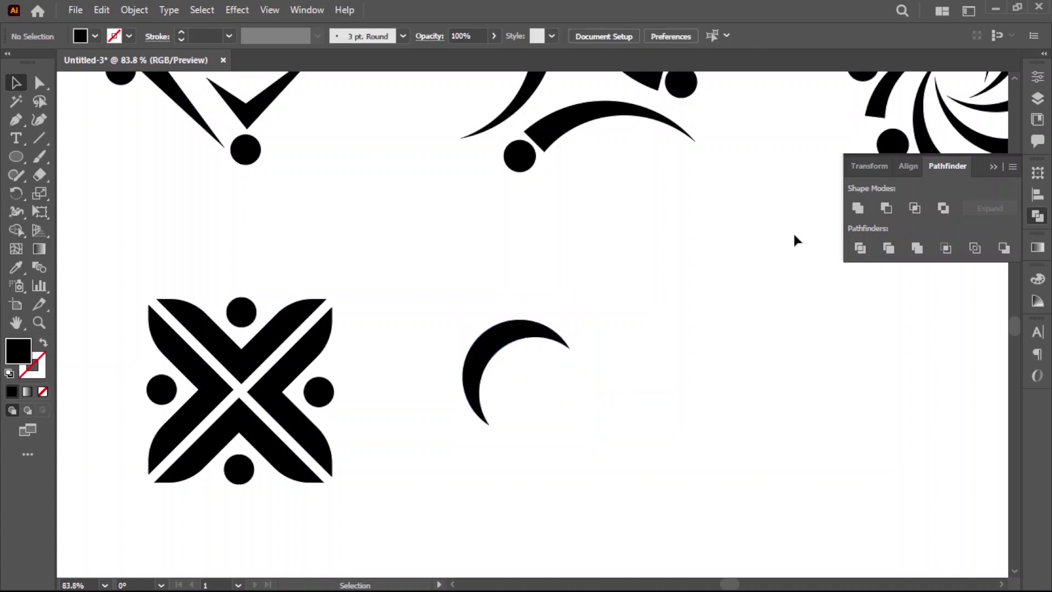
pyautogui.click(993, 167)
# Step: Draw a small head circle at the crescent's upper tip
pyautogui.click(16, 157)
pyautogui.moveTo(472, 329); pyautogui.dragTo(494, 350)
pyautogui.click(16, 83)
pyautogui.click(530, 278)
pyautogui.click(472, 327)
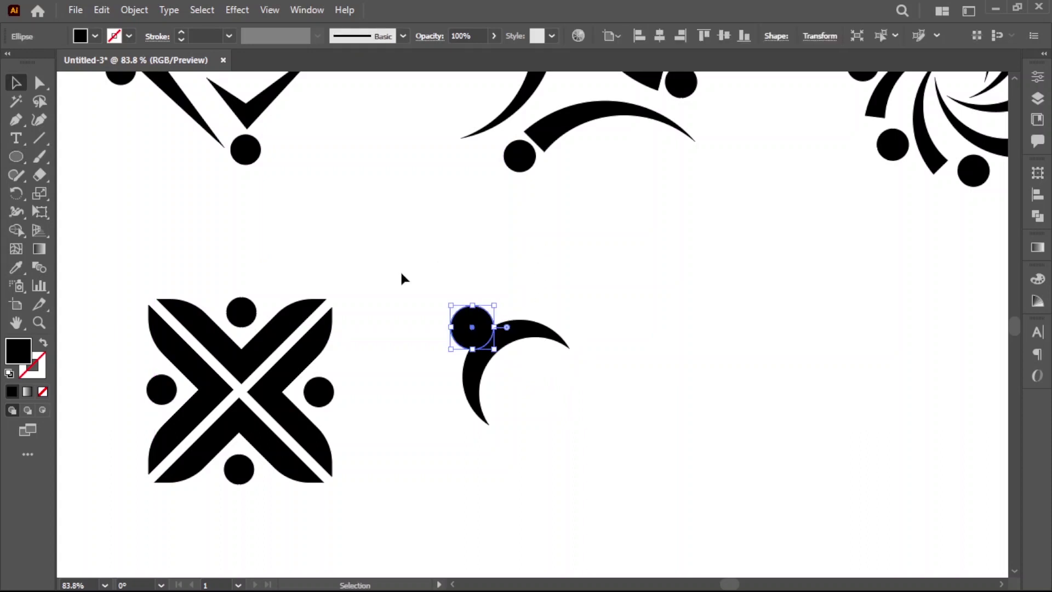
# Step: Offset the head circle by 10 px and fill the offset circle red
pyautogui.click(139, 10)
pyautogui.moveTo(193, 390)
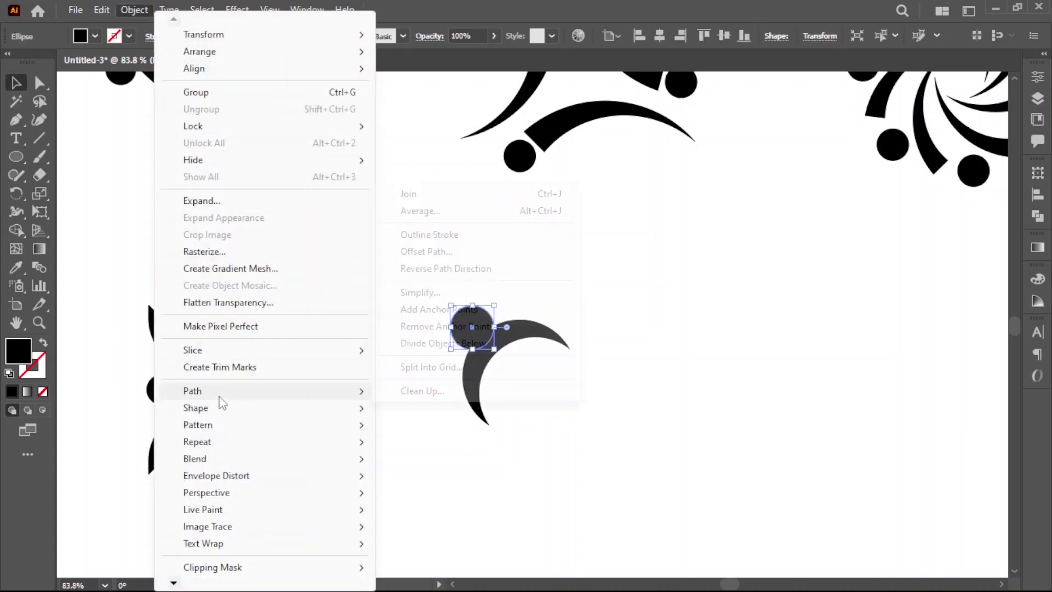
pyautogui.click(423, 253)
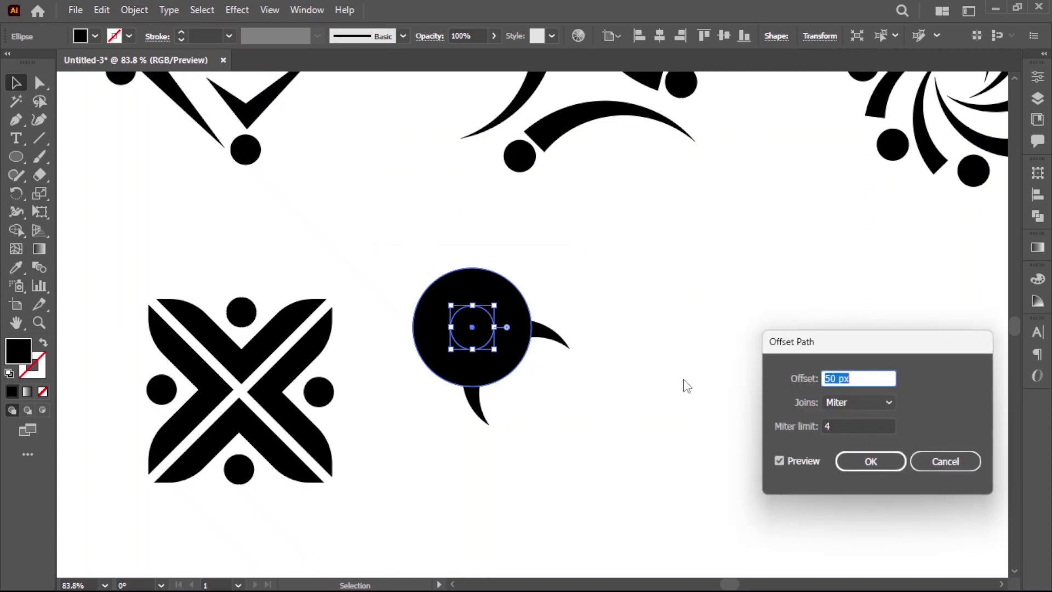
pyautogui.write('10')
pyautogui.click(812, 460)
pyautogui.click(861, 460)
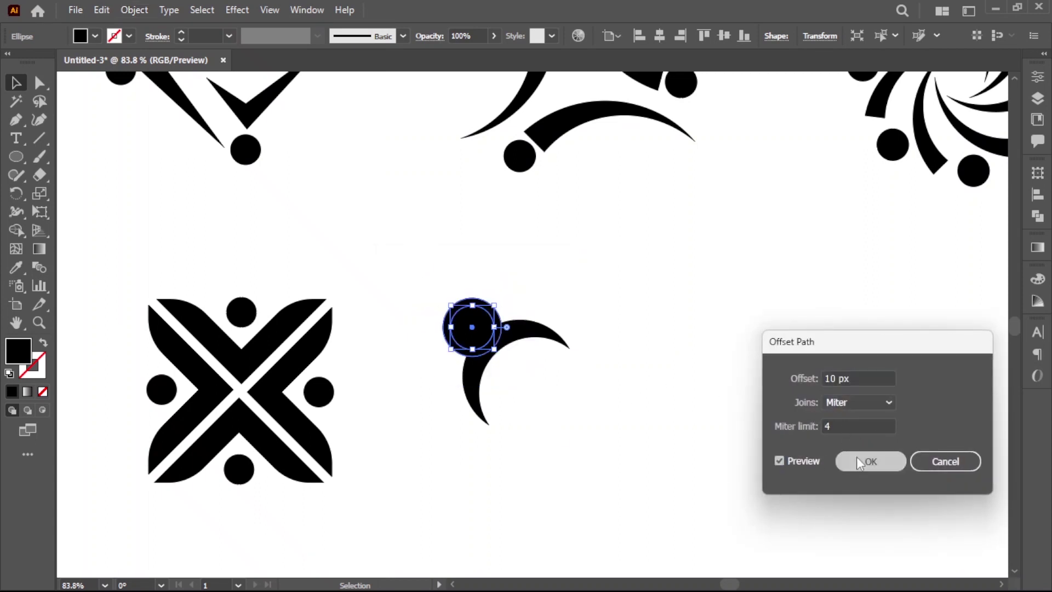
pyautogui.click(88, 37)
pyautogui.click(55, 61)
# Step: Resize the red circle to overlap the crescent and trim the shapes with Pathfinder
pyautogui.click(529, 347)
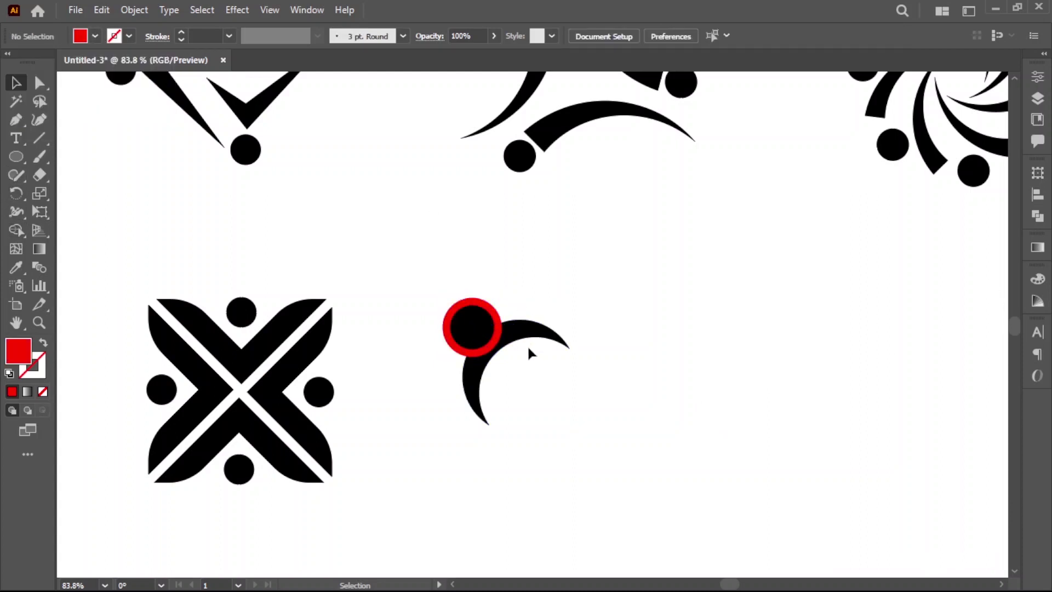
pyautogui.moveTo(443, 317); pyautogui.dragTo(516, 347)
pyautogui.click(477, 303)
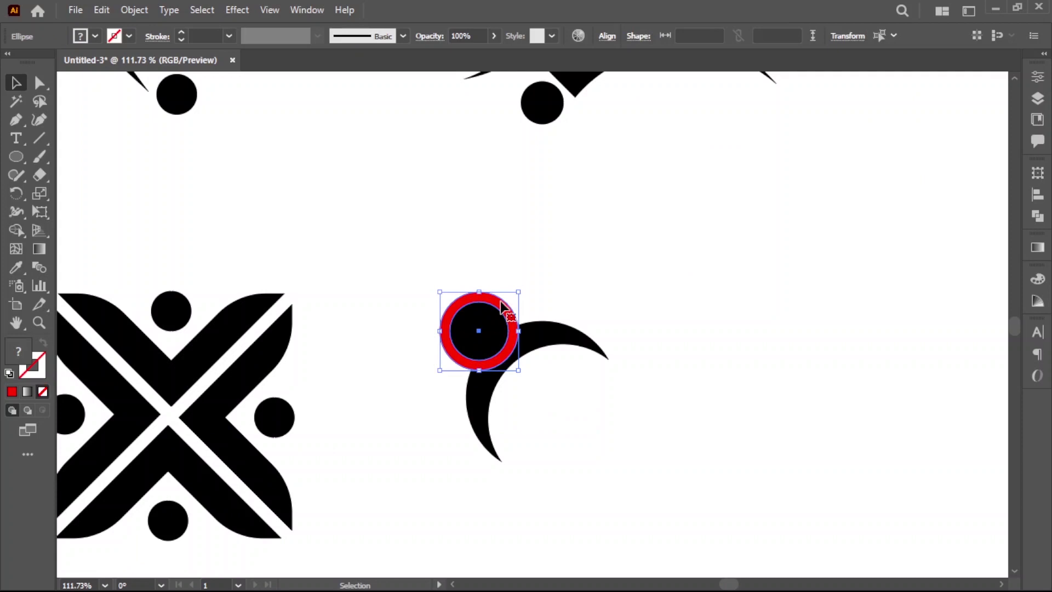
pyautogui.moveTo(518, 294); pyautogui.dragTo(506, 329)
pyautogui.click(524, 326)
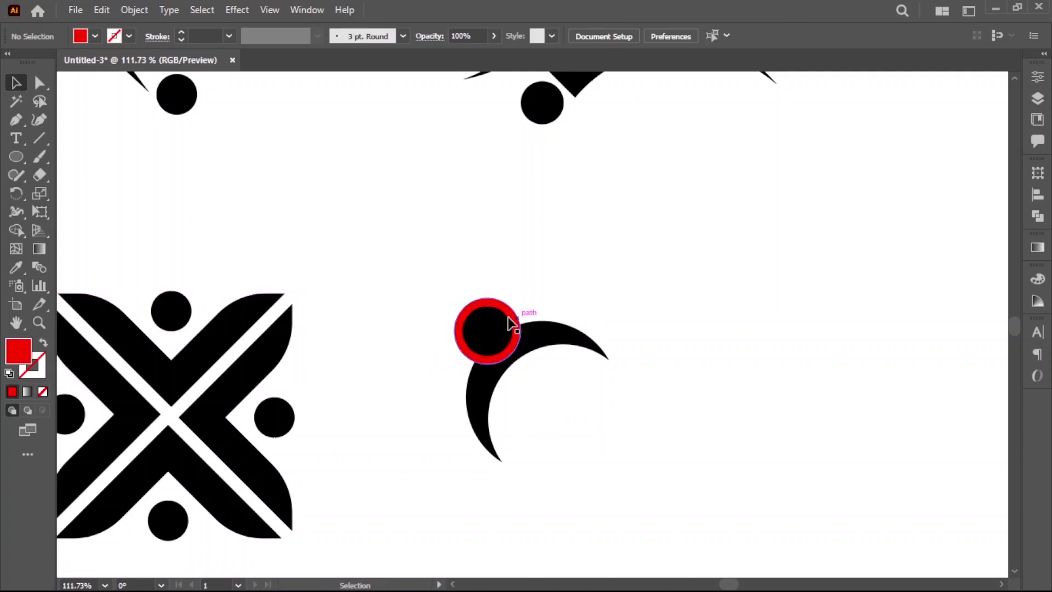
pyautogui.moveTo(470, 298); pyautogui.dragTo(438, 362)
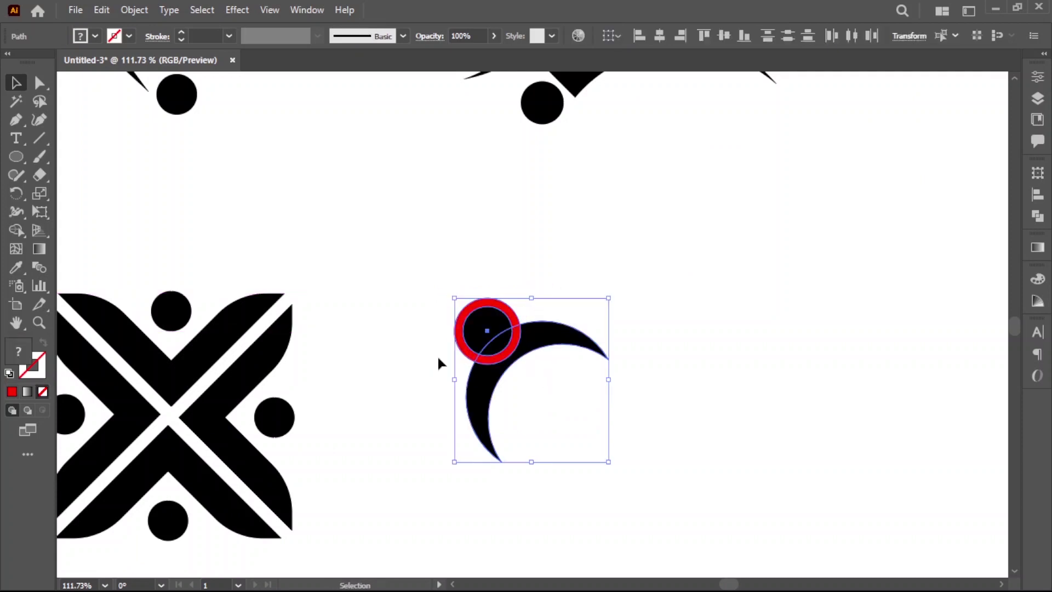
pyautogui.click(1037, 216)
pyautogui.click(889, 247)
# Step: Ungroup the trimmed pieces, delete the red ring, and group the head with the crescent
pyautogui.click(622, 347)
pyautogui.click(568, 336)
pyautogui.rightClick(570, 333)
pyautogui.click(616, 188)
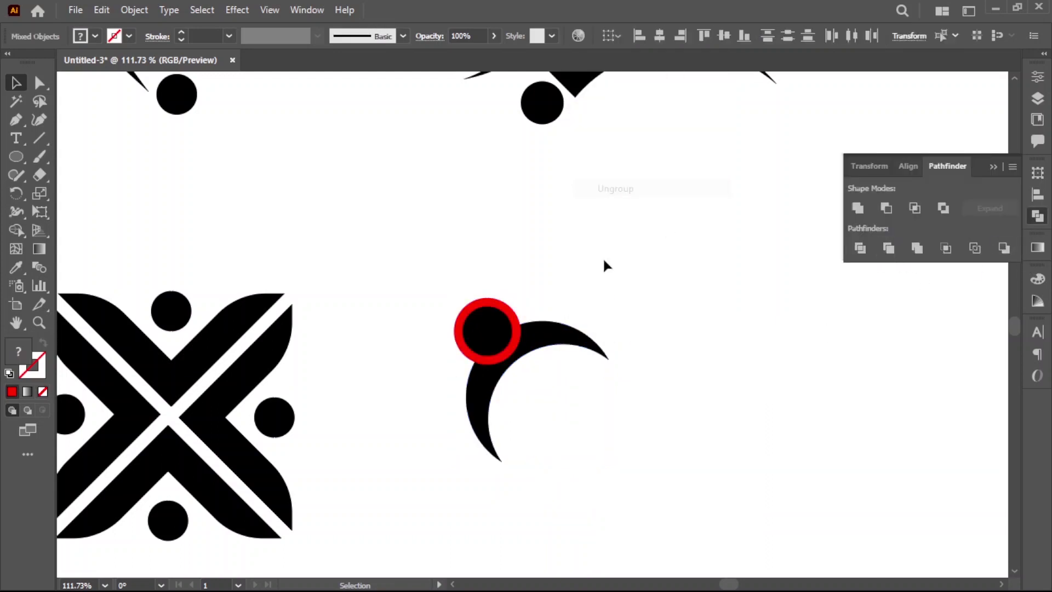
pyautogui.click(604, 265)
pyautogui.moveTo(488, 305)
pyautogui.mouseDown()
pyautogui.moveTo(500, 275)
pyautogui.moveTo(561, 367)
pyautogui.mouseUp()
pyautogui.press('Delete')
pyautogui.rightClick(559, 359)
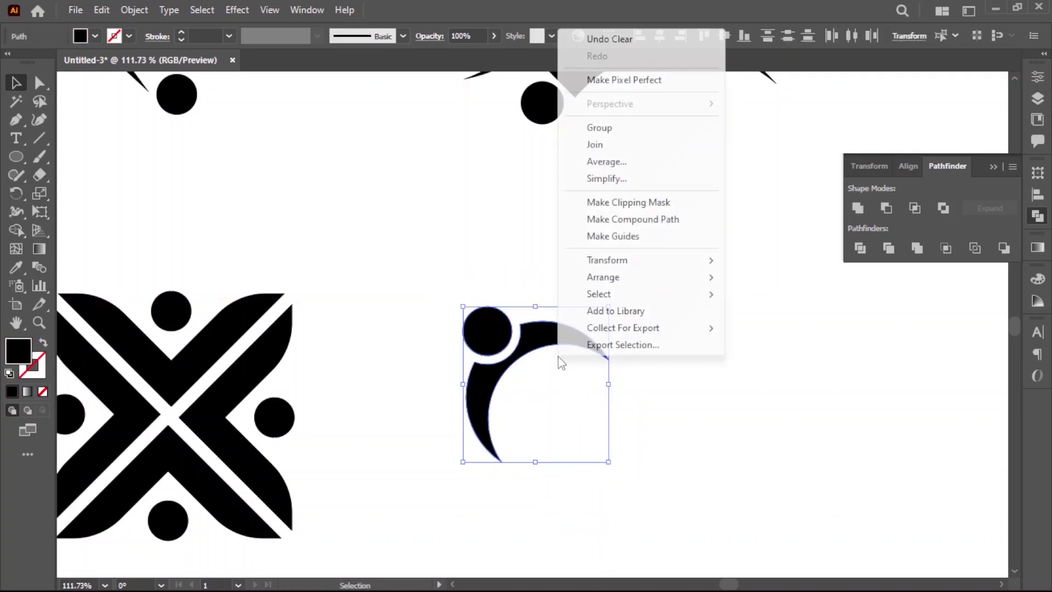
pyautogui.click(609, 129)
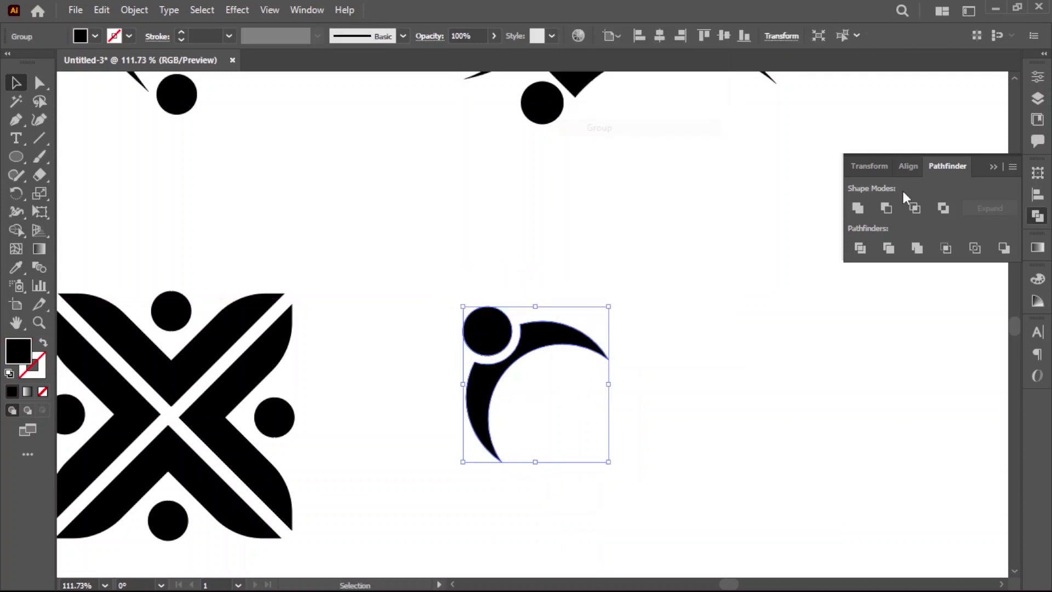
pyautogui.click(993, 167)
# Step: Rotate copies of the figure 90° around a point below it to make four figures
pyautogui.click(705, 384)
pyautogui.moveTo(705, 383); pyautogui.dragTo(676, 279)
pyautogui.click(465, 230)
pyautogui.click(16, 193)
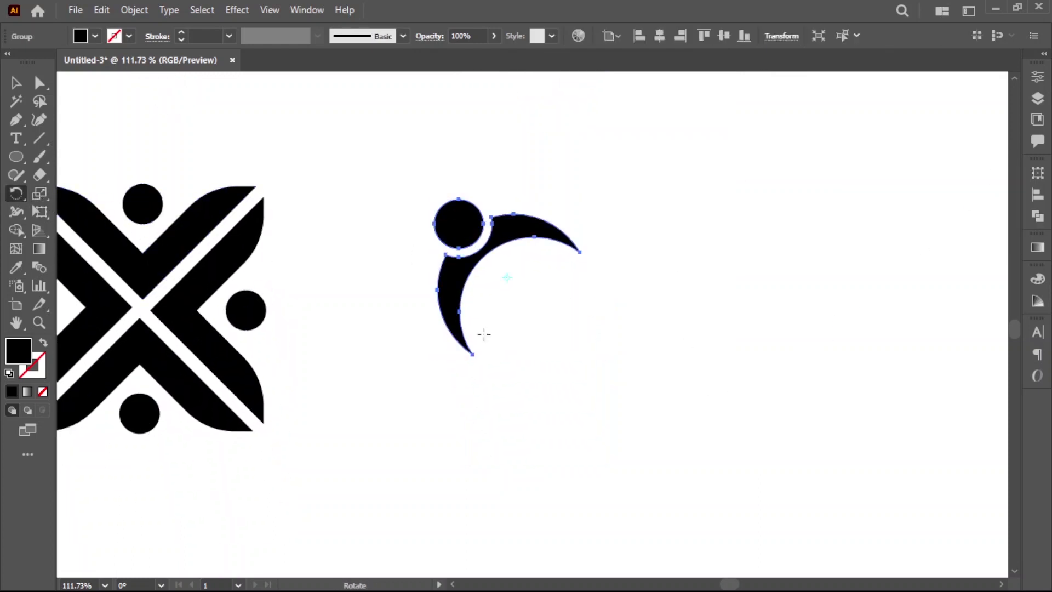
pyautogui.keyDown('alt'); pyautogui.click(564, 301); pyautogui.keyUp('alt')
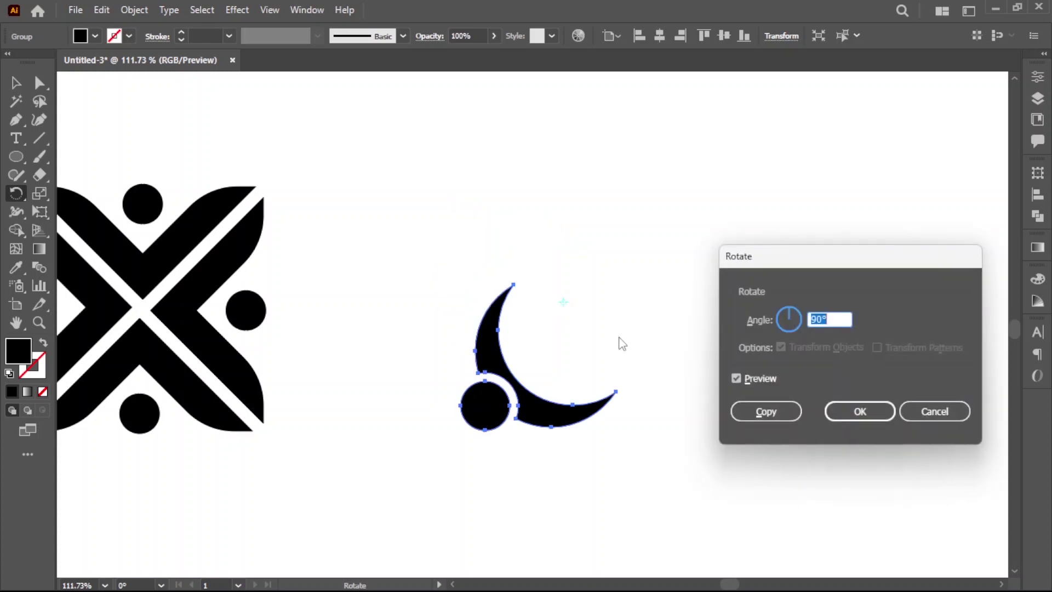
pyautogui.click(775, 411)
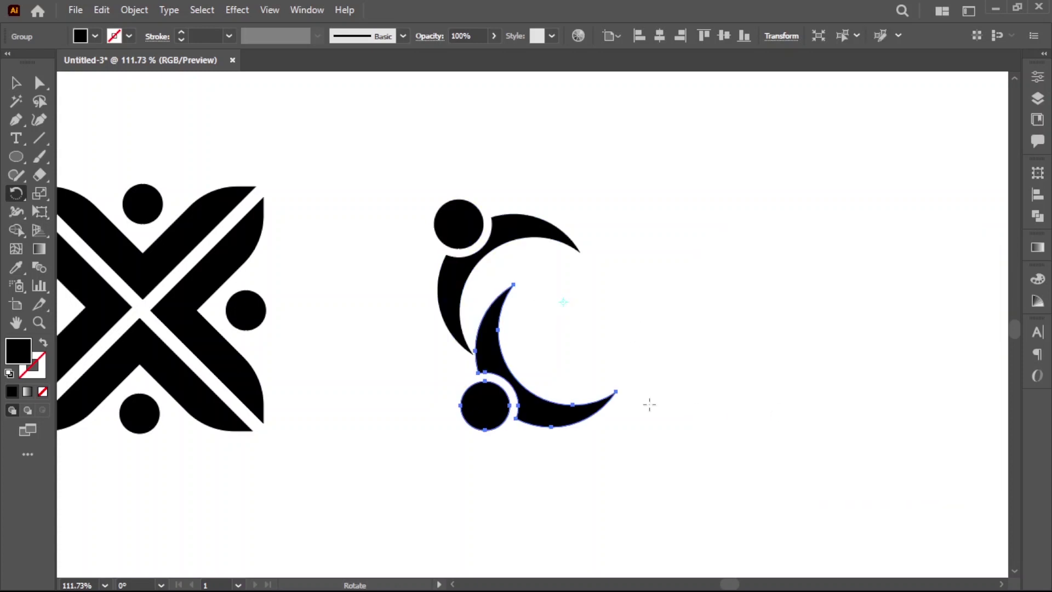
pyautogui.hotkey('ctrl', 'd')
pyautogui.hotkey('ctrl', 'd')
pyautogui.click(15, 83)
# Step: Draw a large black circle right of the swirl mark and add a 50 px offset path around it
pyautogui.click(712, 362)
pyautogui.scroll(-1, 667, 352)
pyautogui.scroll(-2, 721, 345)
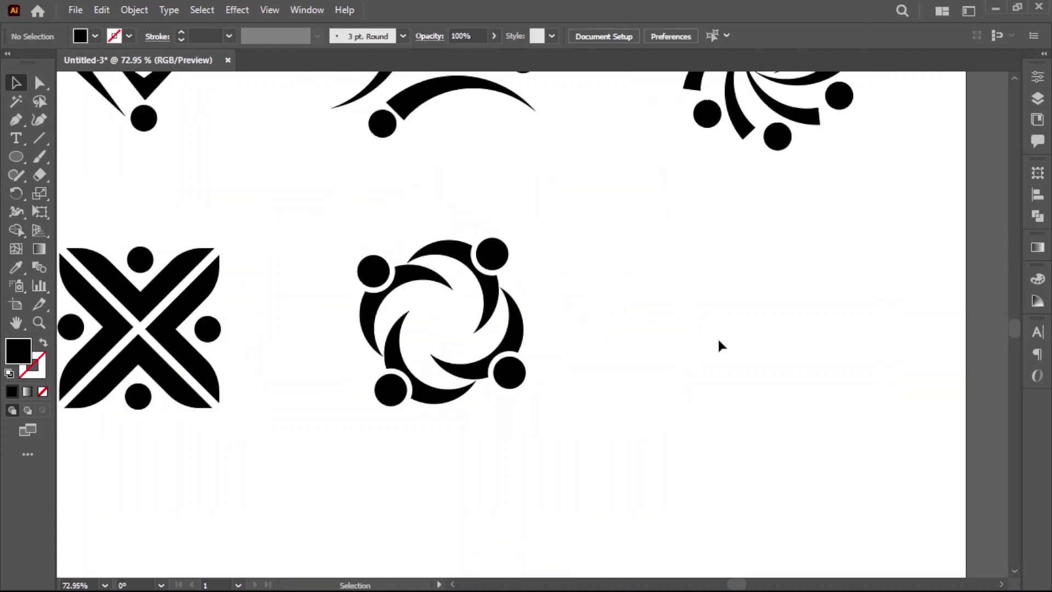
pyautogui.click(17, 156)
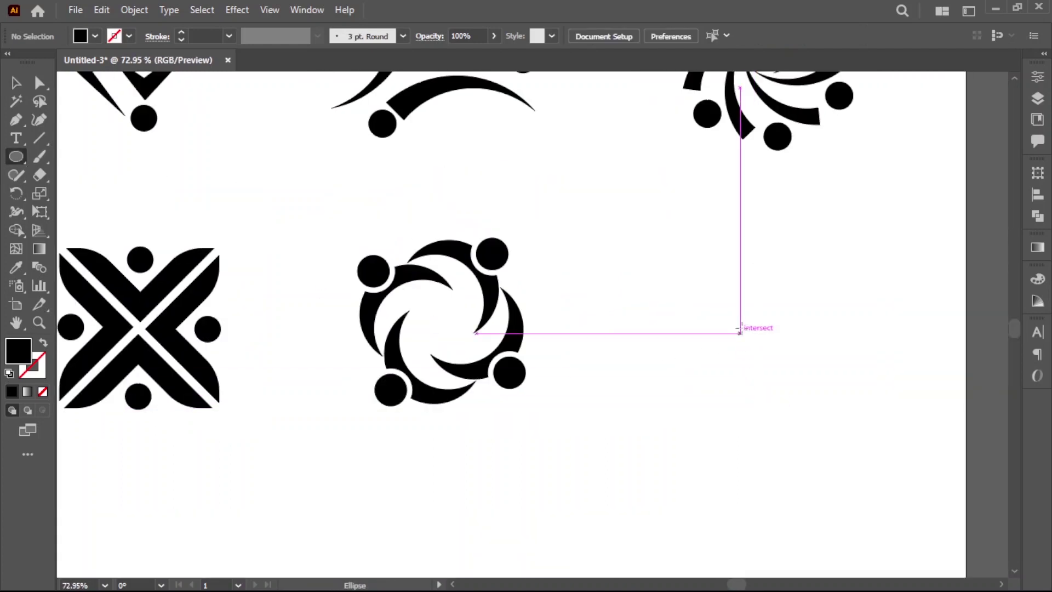
pyautogui.moveTo(740, 303); pyautogui.dragTo(783, 379)
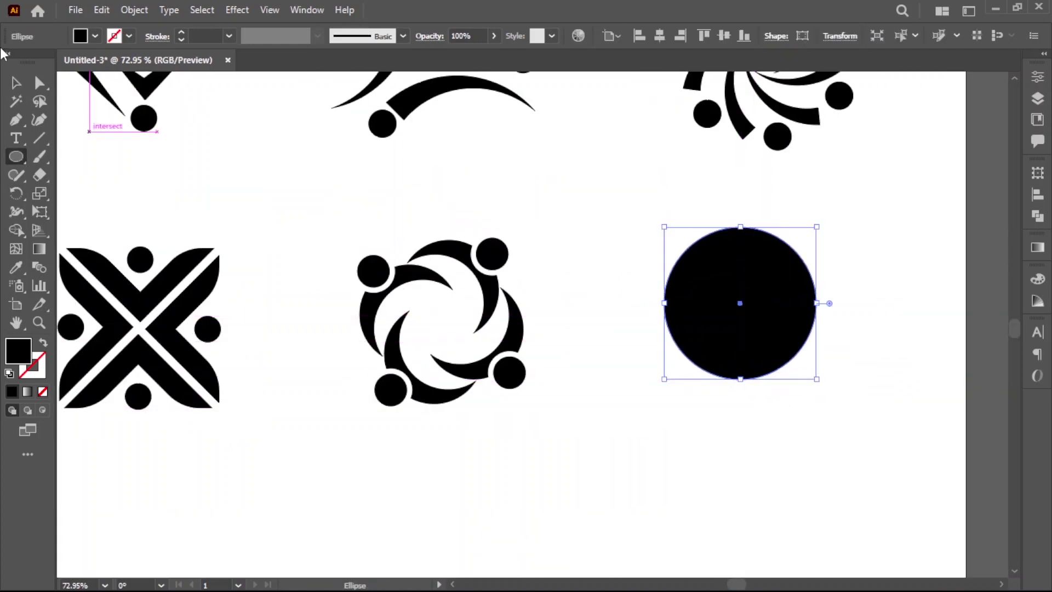
pyautogui.click(19, 88)
pyautogui.click(134, 10)
pyautogui.moveTo(192, 391)
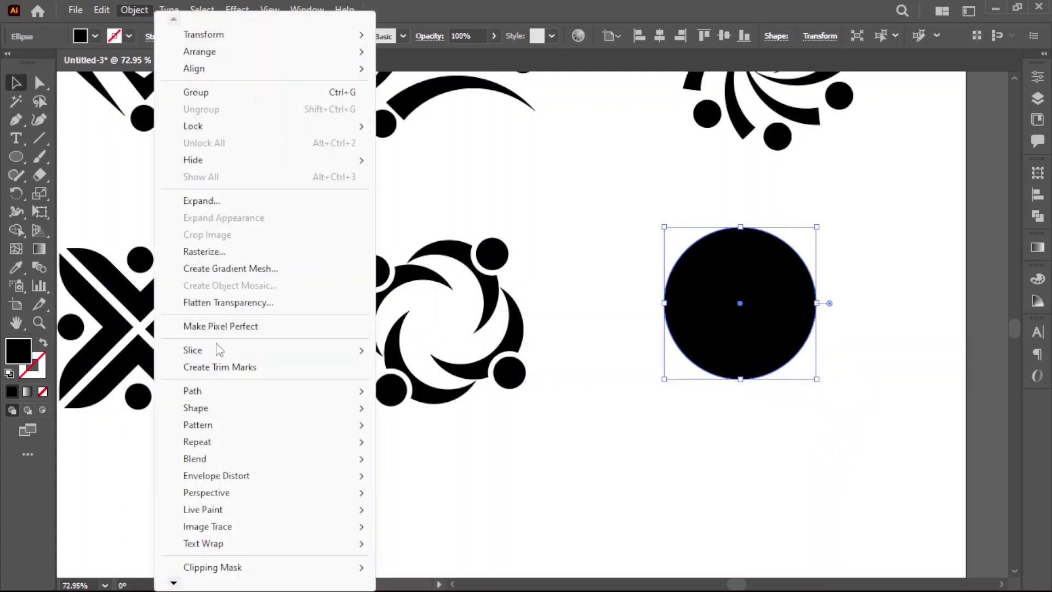
pyautogui.click(427, 251)
pyautogui.write('50')
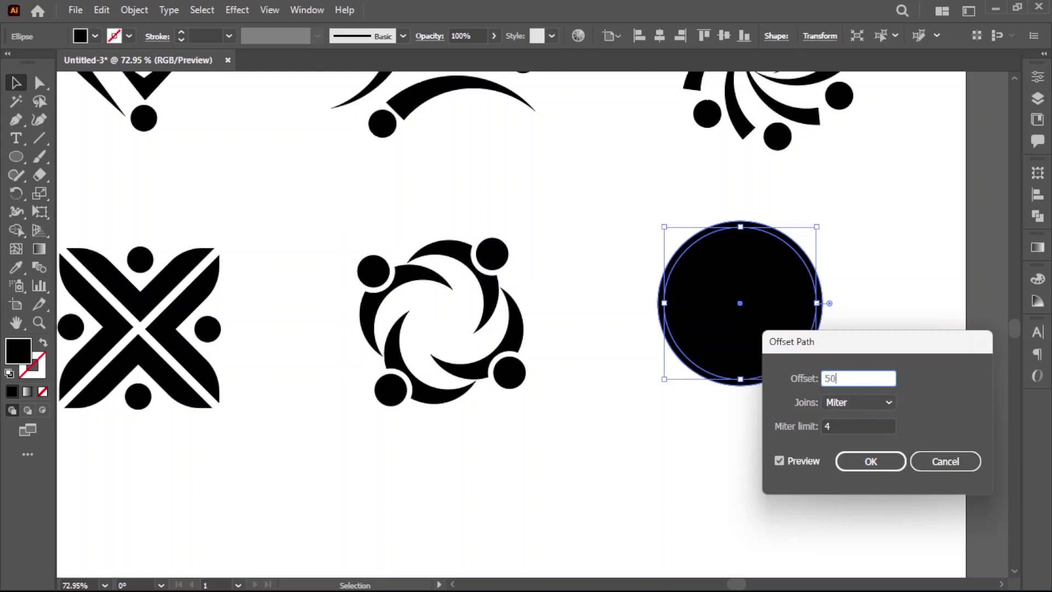
pyautogui.click(877, 460)
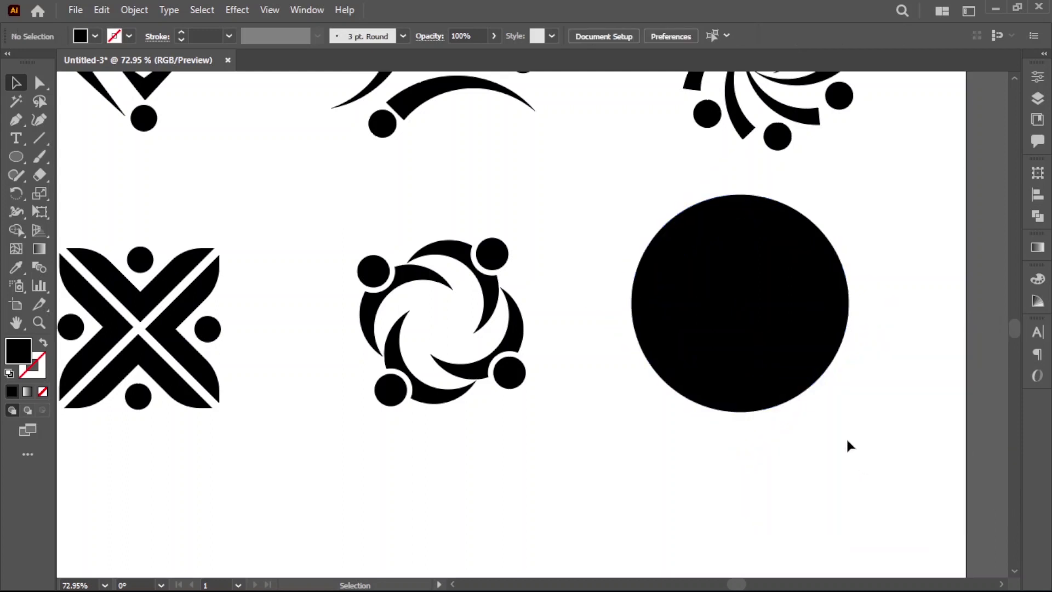
pyautogui.click(1038, 216)
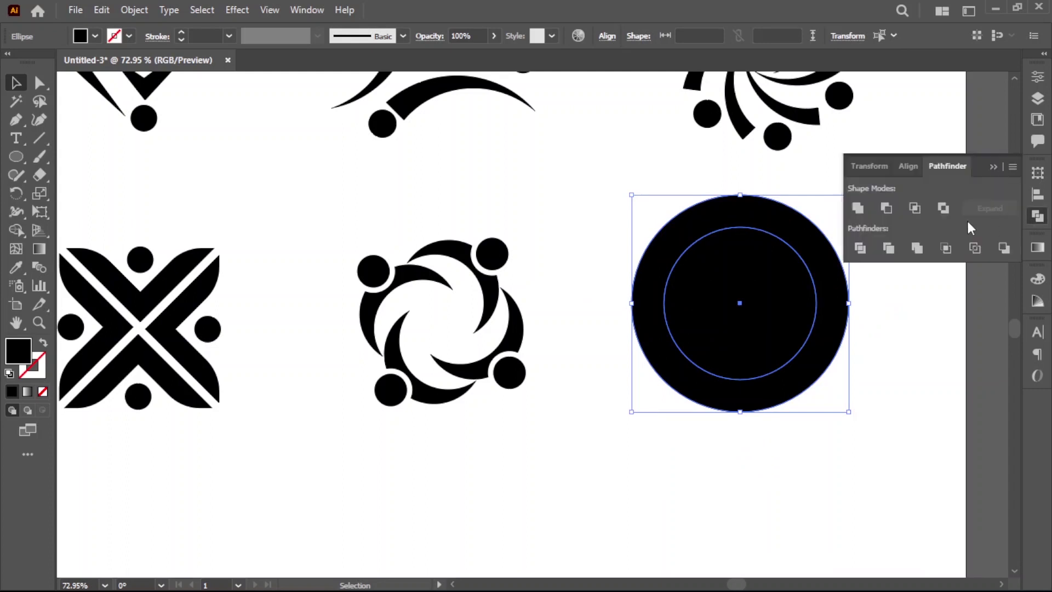
# Step: Make a ring with Minus Front and draw vertical and horizontal lines crossing its centre
pyautogui.click(888, 208)
pyautogui.click(891, 318)
pyautogui.moveTo(843, 305); pyautogui.dragTo(858, 329)
pyautogui.click(39, 138)
pyautogui.moveTo(753, 250); pyautogui.dragTo(754, 460)
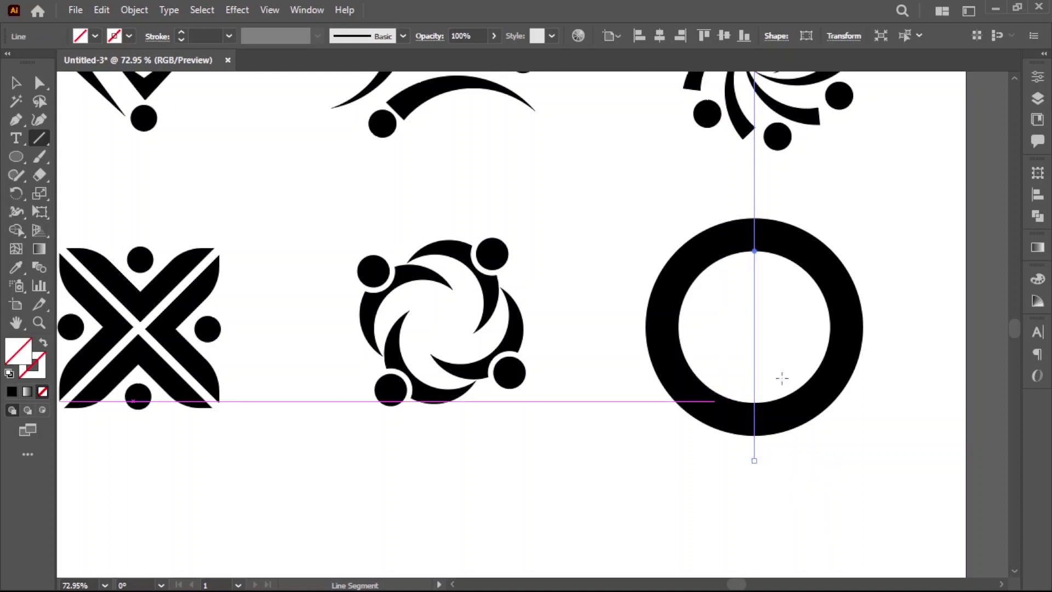
pyautogui.moveTo(687, 327); pyautogui.dragTo(875, 327)
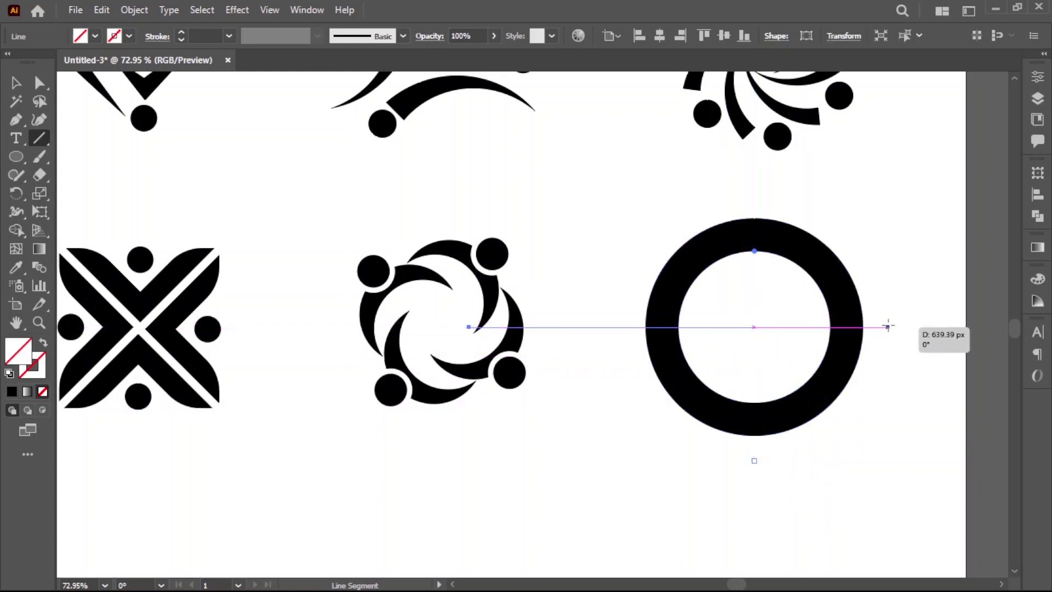
pyautogui.moveTo(876, 327); pyautogui.dragTo(889, 327)
# Step: Give the crossing lines a 20 pt stroke and outline them into filled shapes
pyautogui.click(16, 82)
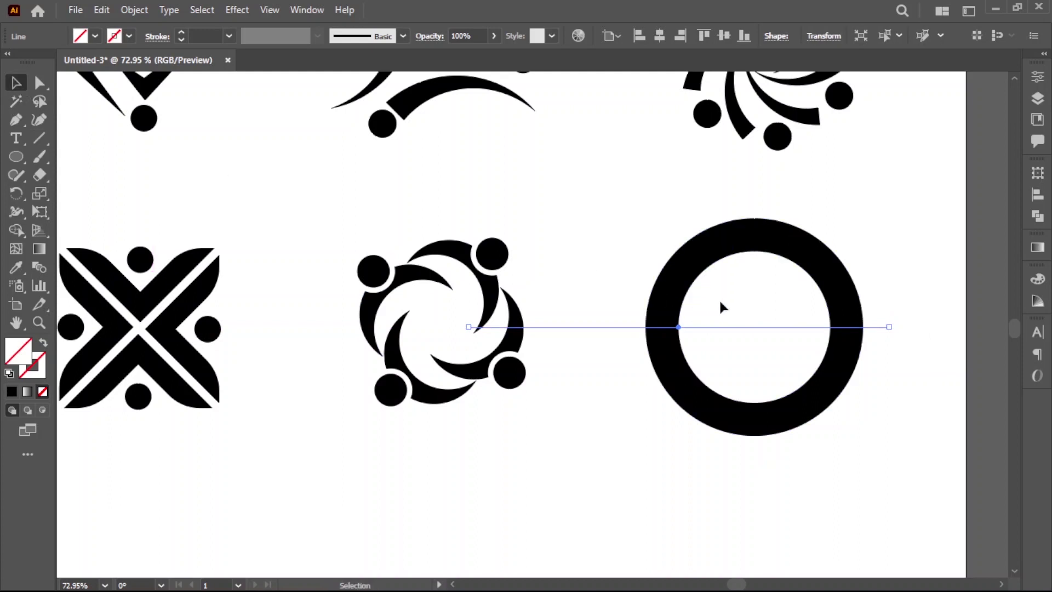
pyautogui.moveTo(718, 296); pyautogui.dragTo(777, 343)
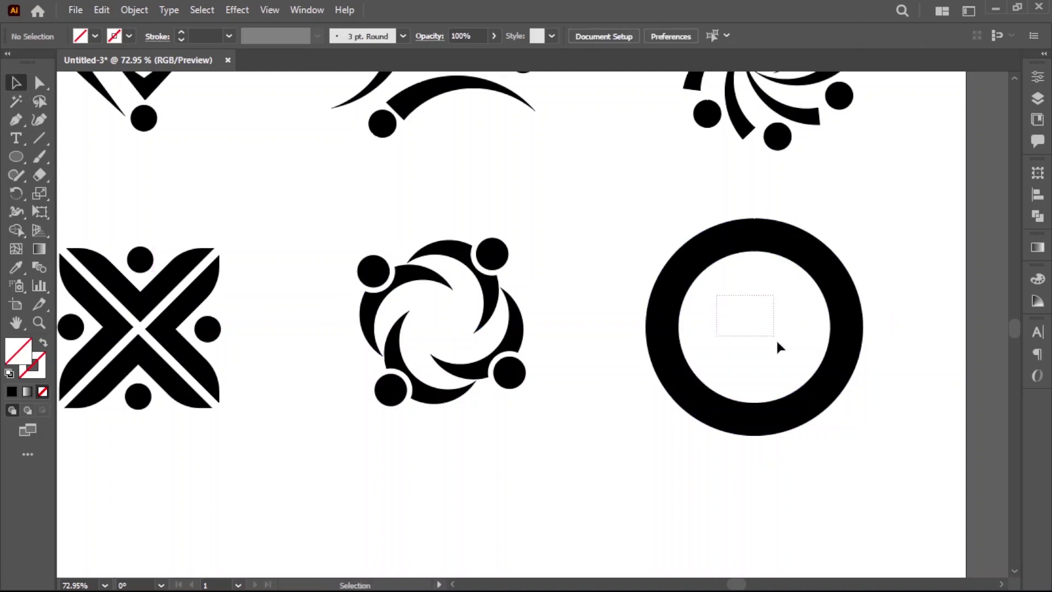
pyautogui.click(228, 36)
pyautogui.click(255, 337)
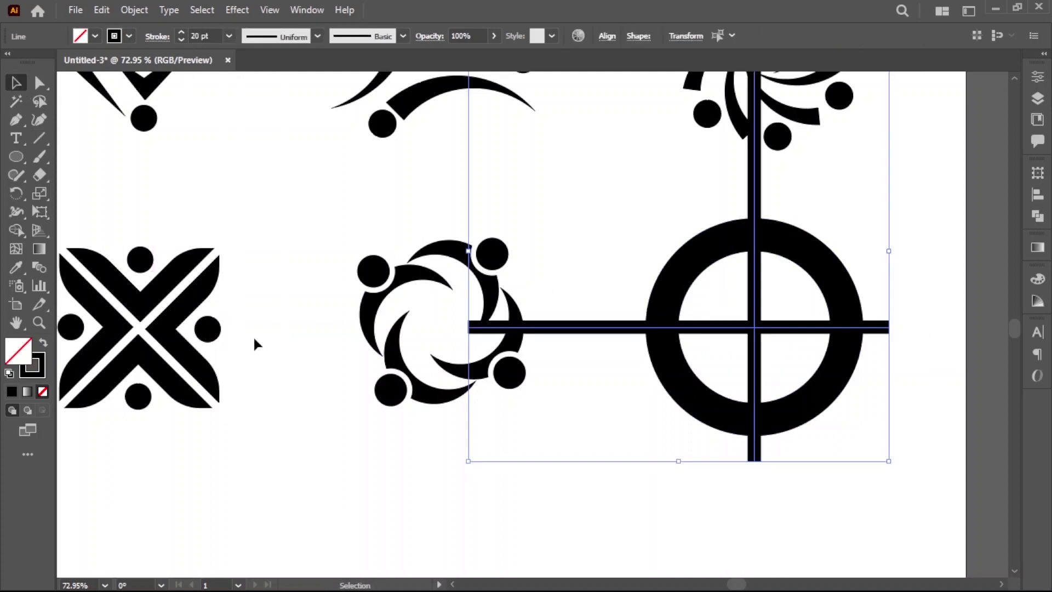
pyautogui.click(132, 10)
pyautogui.moveTo(193, 391)
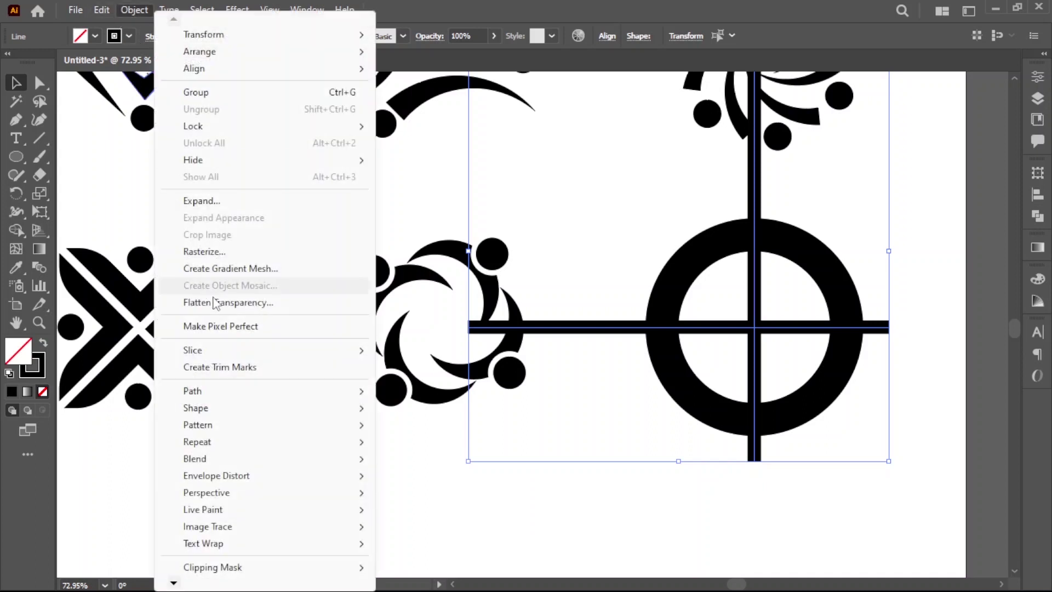
pyautogui.click(437, 236)
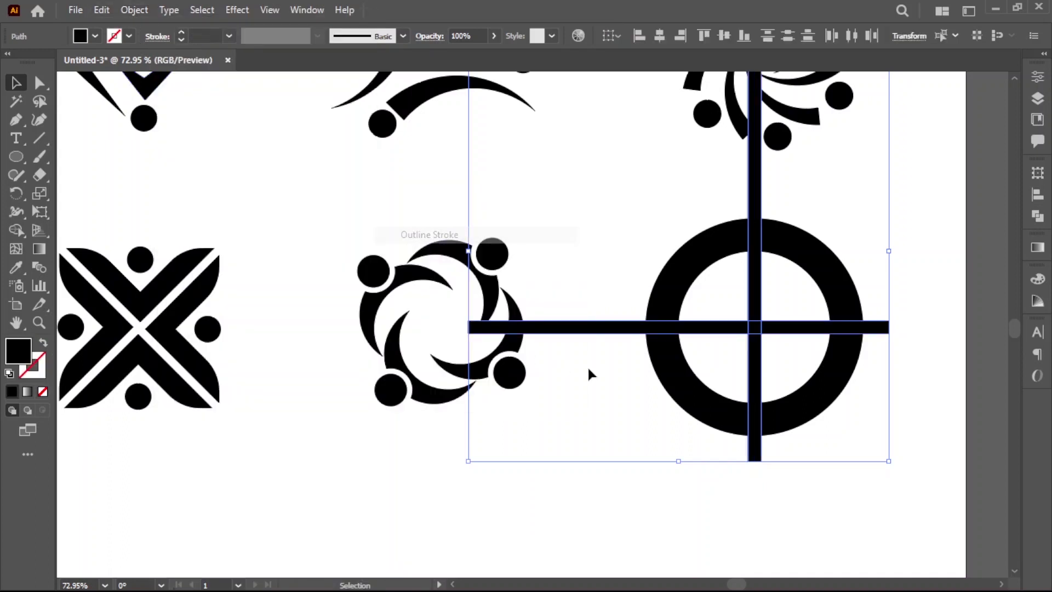
# Step: Cut the outlined lines out of the ring with Minus Front, leaving four quarter arcs
pyautogui.click(718, 313)
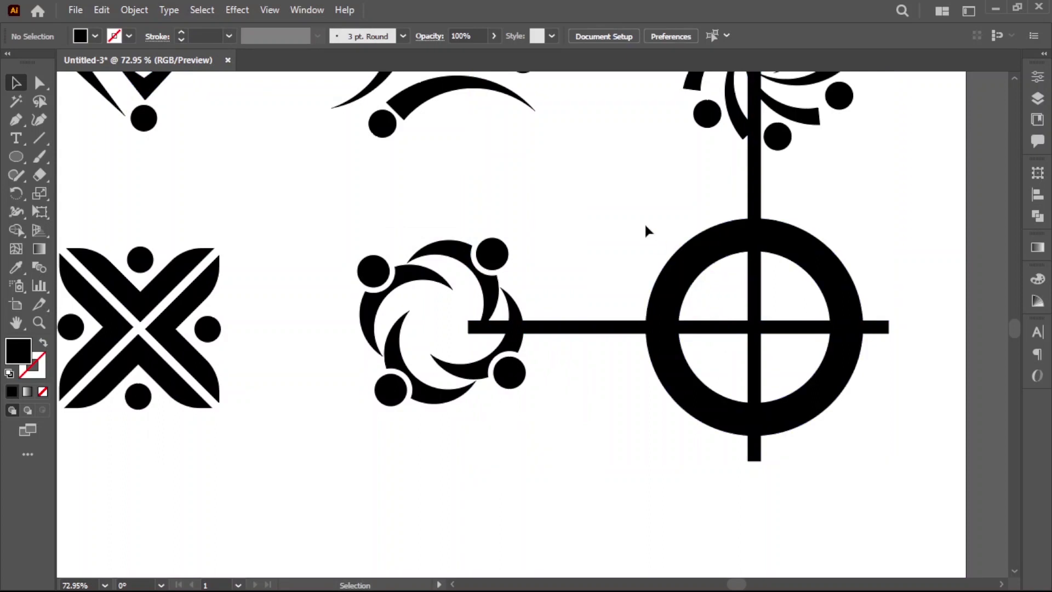
pyautogui.moveTo(637, 220); pyautogui.dragTo(864, 366)
pyautogui.click(1038, 215)
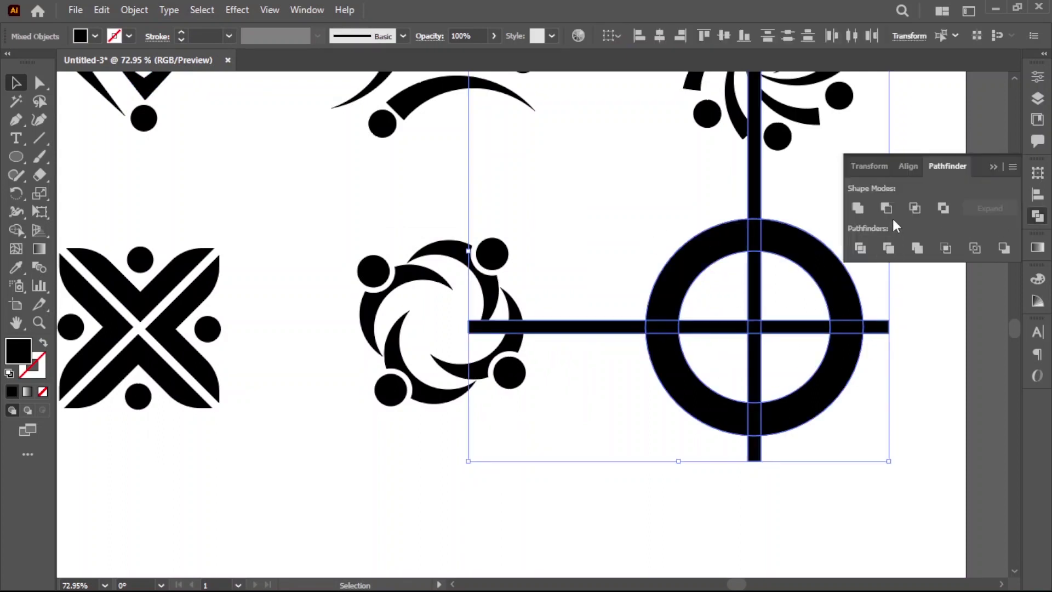
pyautogui.click(888, 209)
pyautogui.click(908, 300)
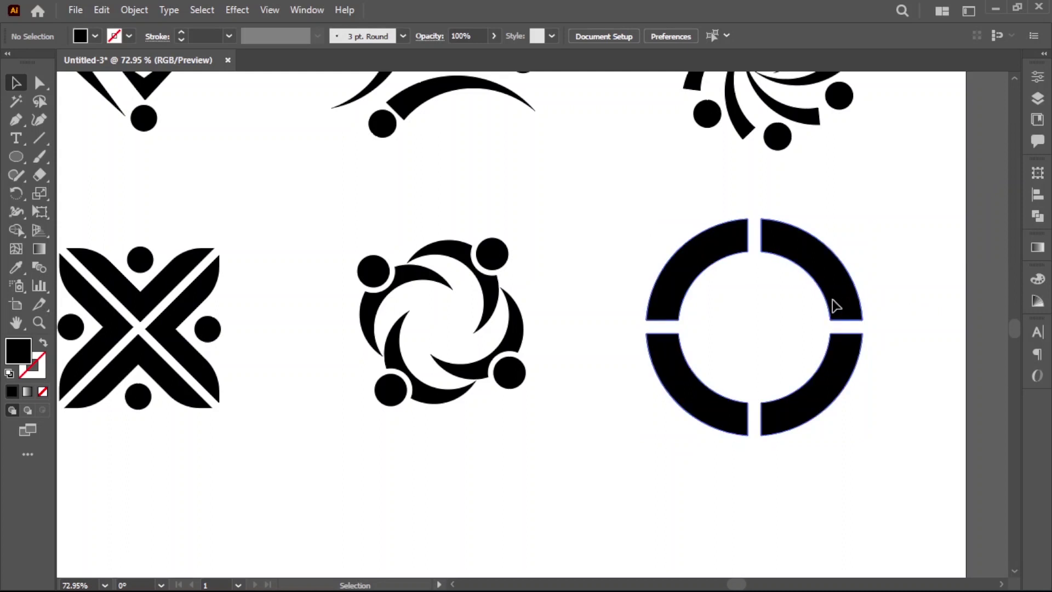
pyautogui.moveTo(835, 302); pyautogui.dragTo(828, 310)
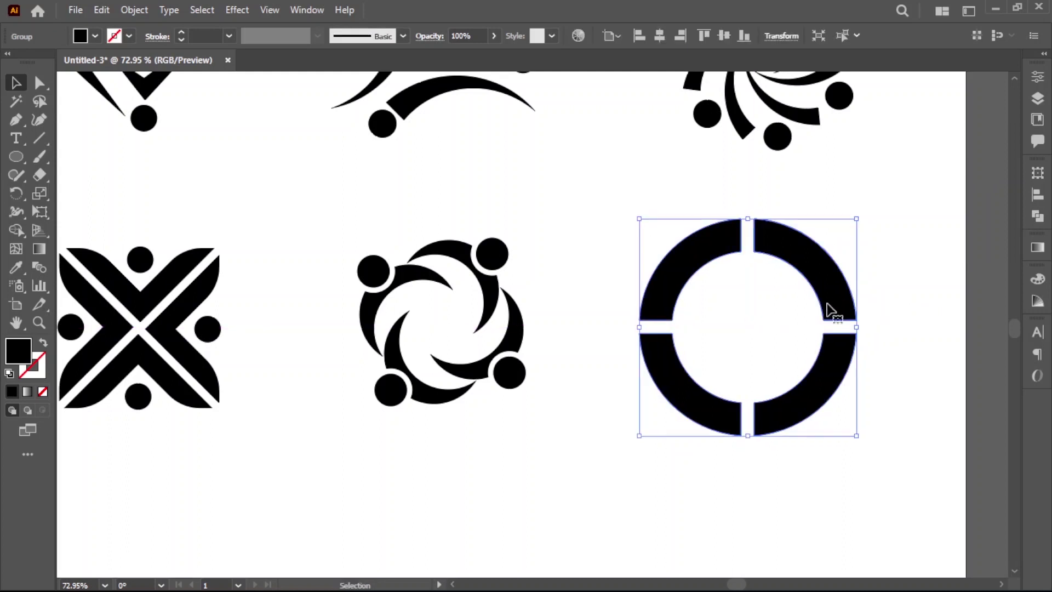
# Step: Draw a small circle on the ring's upper-left and add a 10 px offset path around it
pyautogui.click(16, 157)
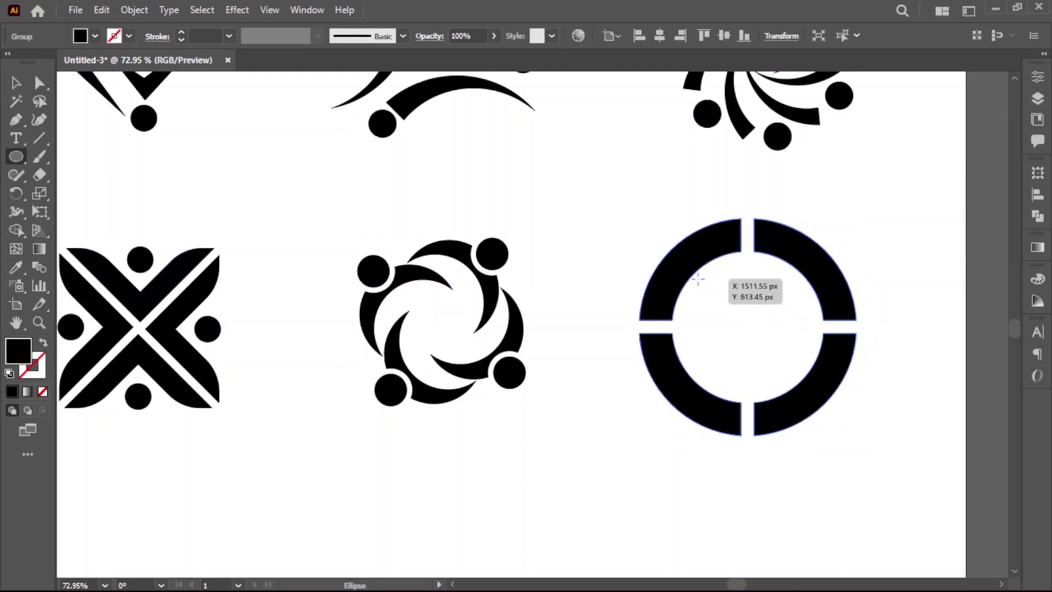
pyautogui.moveTo(696, 278); pyautogui.dragTo(716, 296)
pyautogui.click(16, 82)
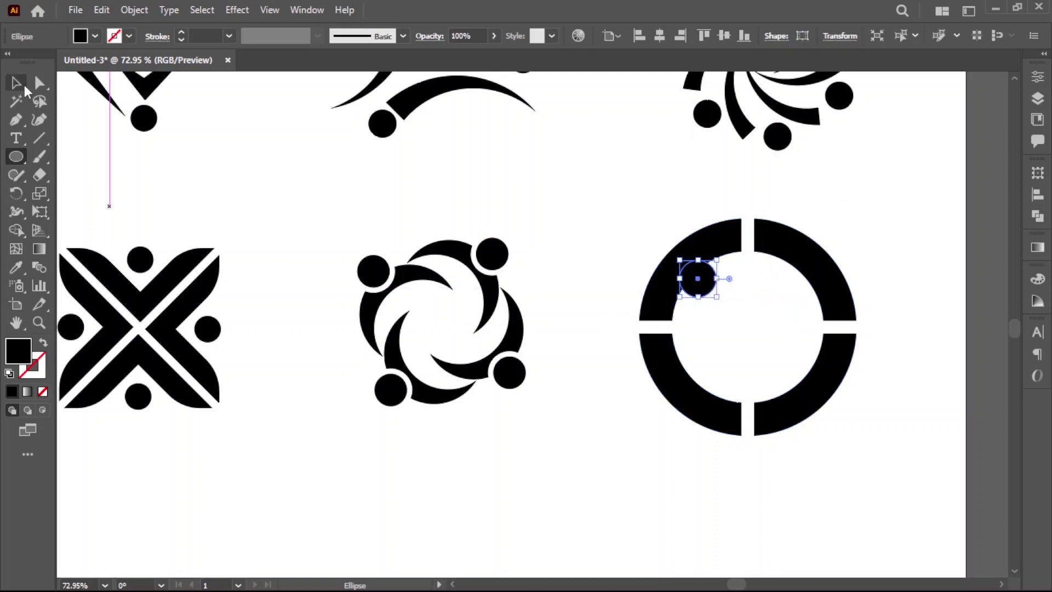
pyautogui.click(133, 9)
pyautogui.moveTo(192, 391)
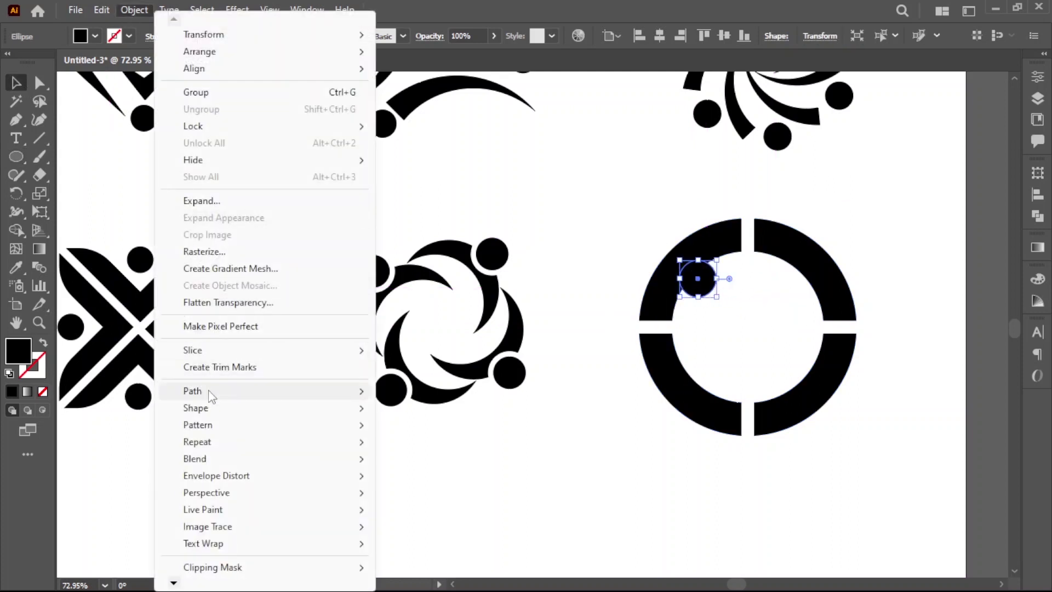
pyautogui.click(427, 252)
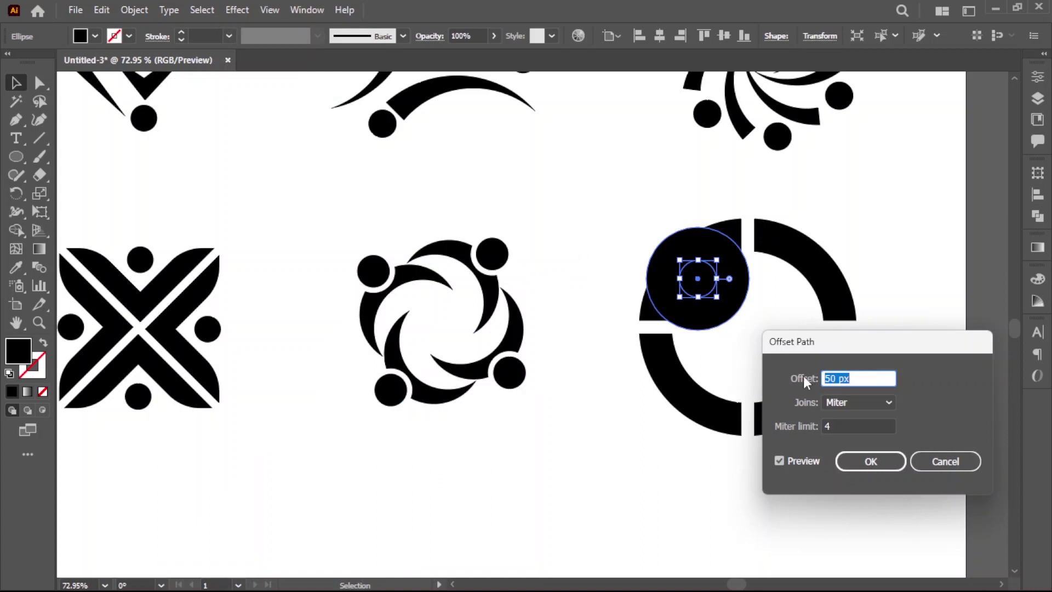
pyautogui.write('10')
pyautogui.click(780, 461)
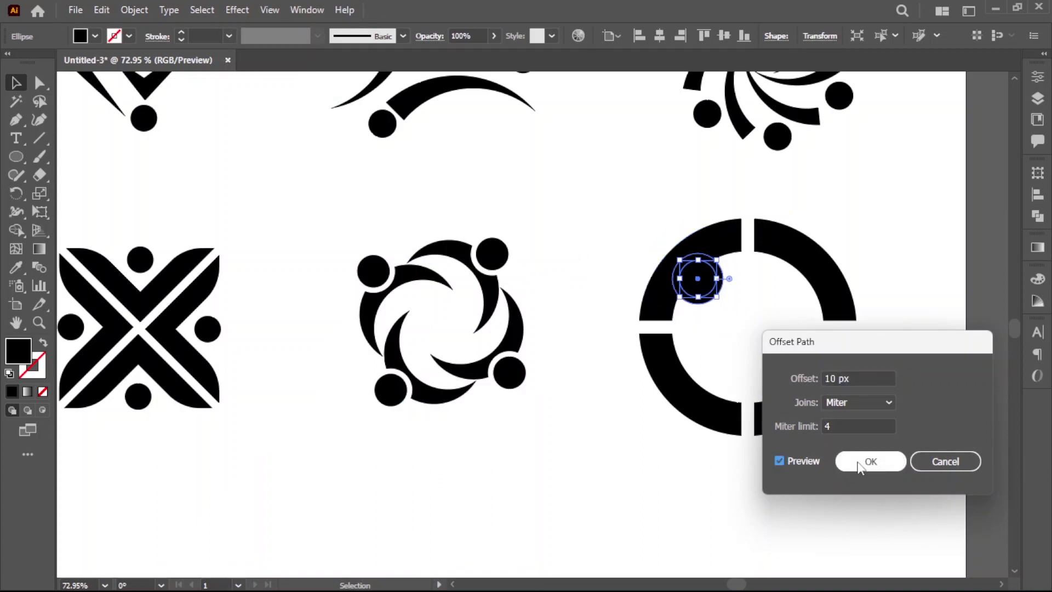
pyautogui.click(870, 462)
# Step: Fill the offset ring red and group it with the black circle
pyautogui.click(94, 36)
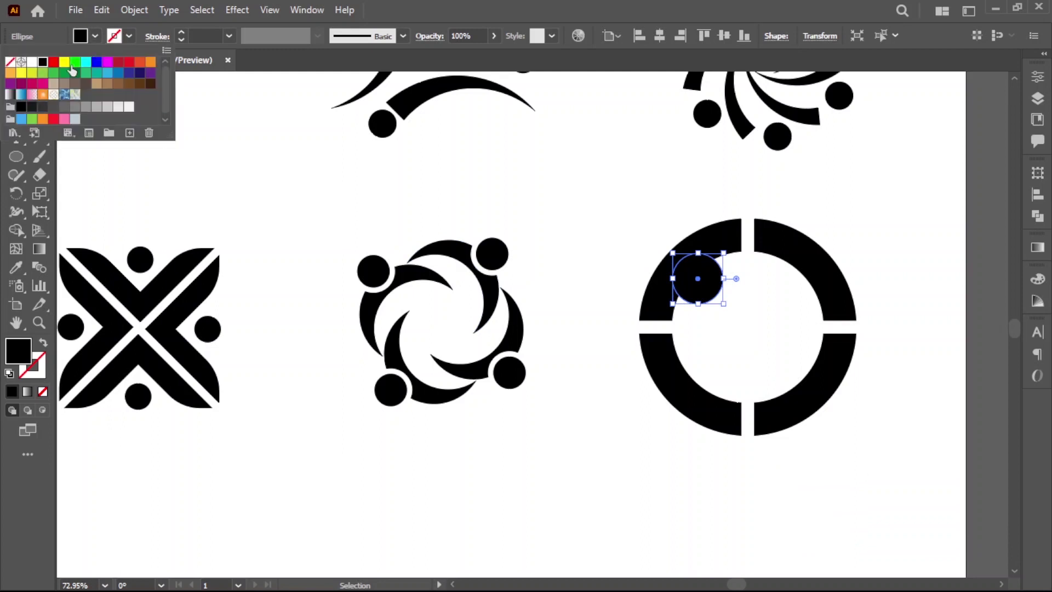
pyautogui.click(53, 62)
pyautogui.click(568, 454)
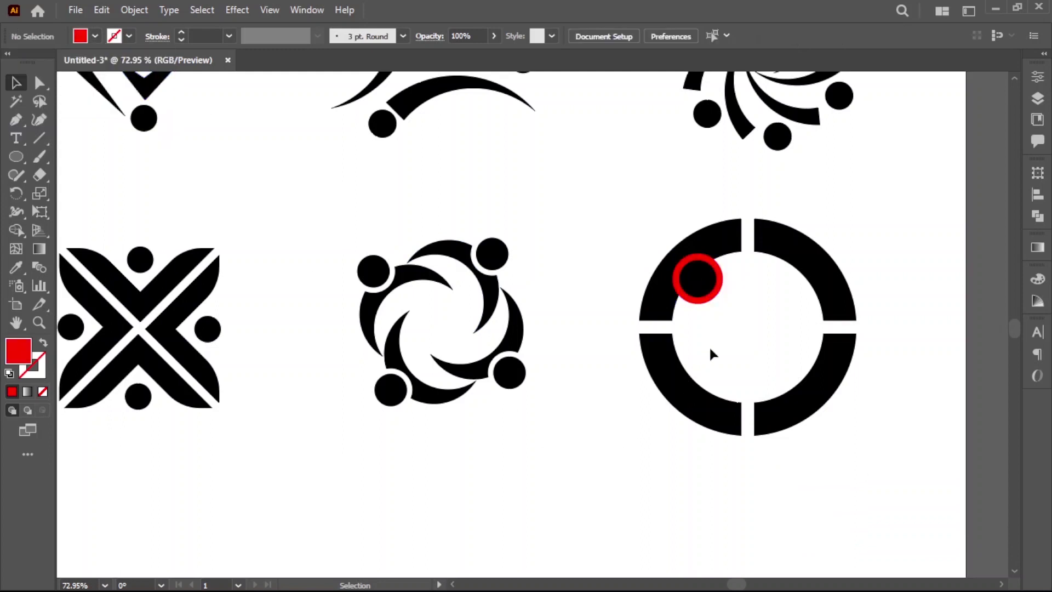
pyautogui.click(705, 300)
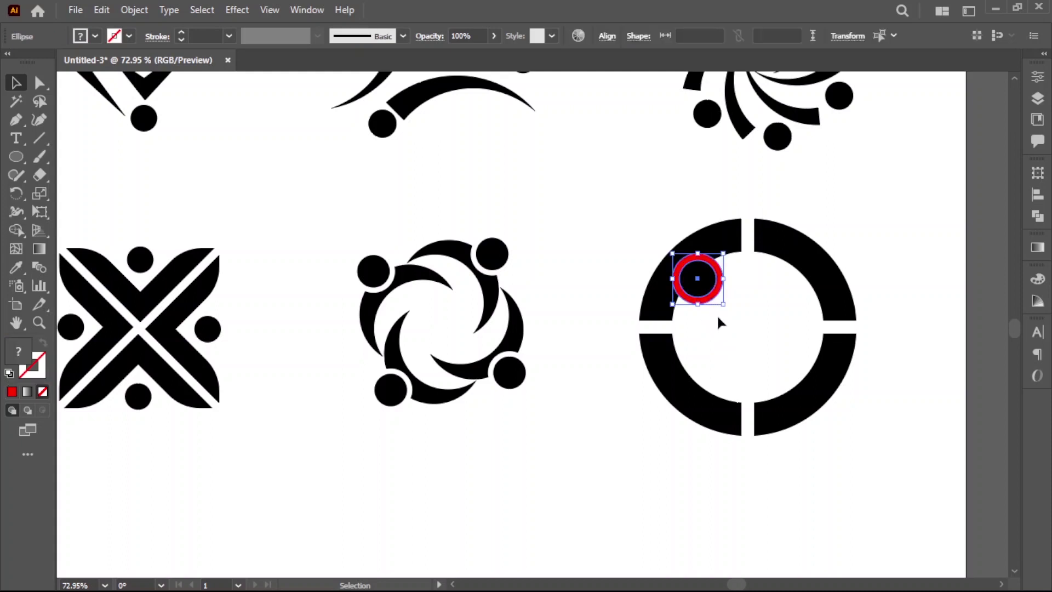
pyautogui.rightClick(719, 322)
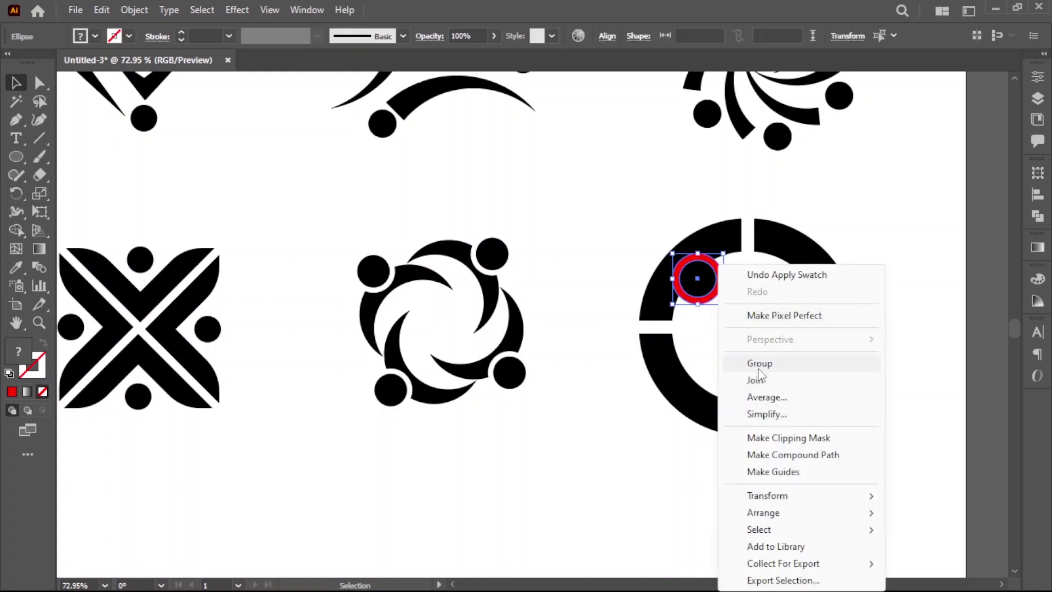
pyautogui.click(753, 360)
pyautogui.click(734, 329)
# Step: Make three 90° rotated copies of the ringed circle around the ring's centre
pyautogui.click(705, 288)
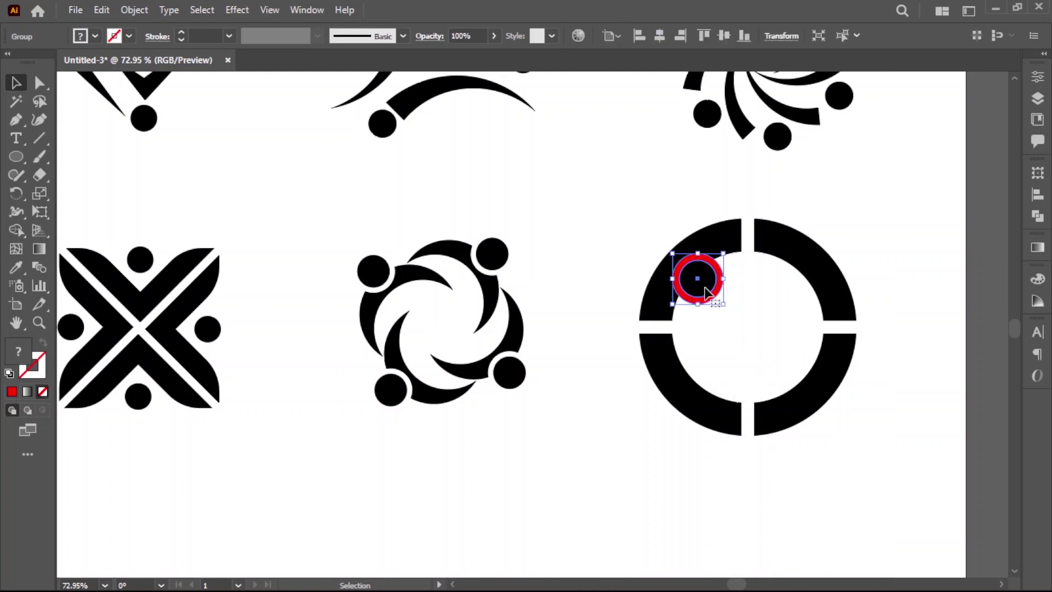
pyautogui.click(16, 193)
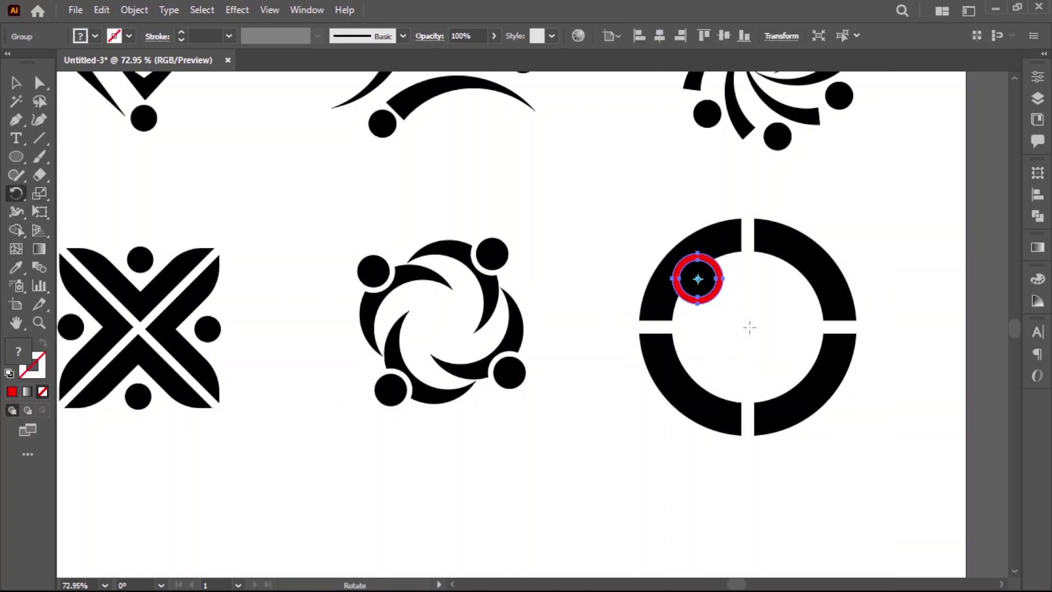
pyautogui.keyDown('alt'); pyautogui.click(749, 328); pyautogui.keyUp('alt')
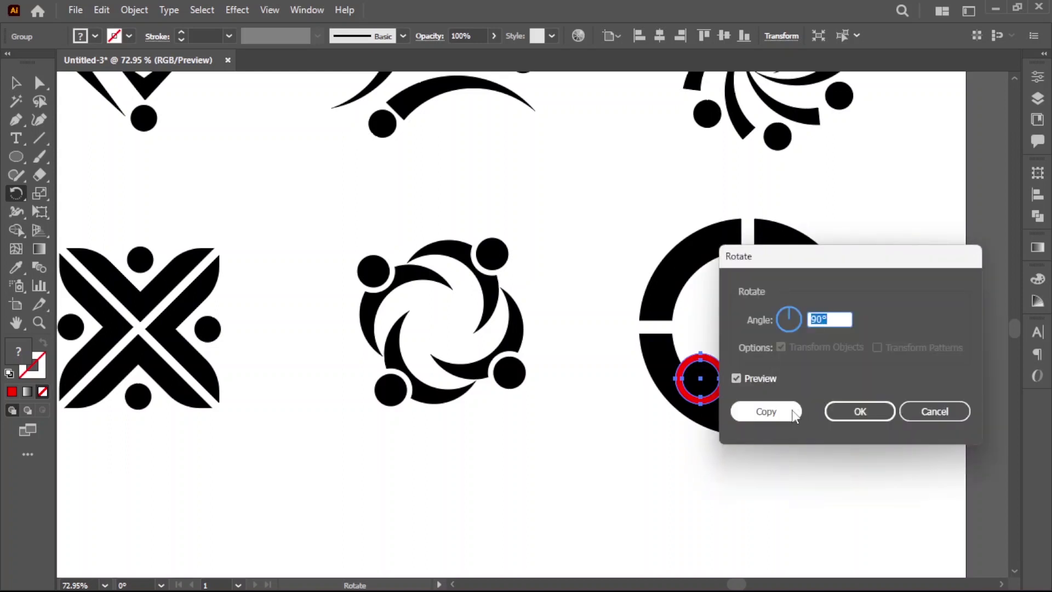
pyautogui.click(768, 413)
pyautogui.press('ctrl')
pyautogui.hotkey('ctrl', 'd')
pyautogui.hotkey('ctrl', 'd')
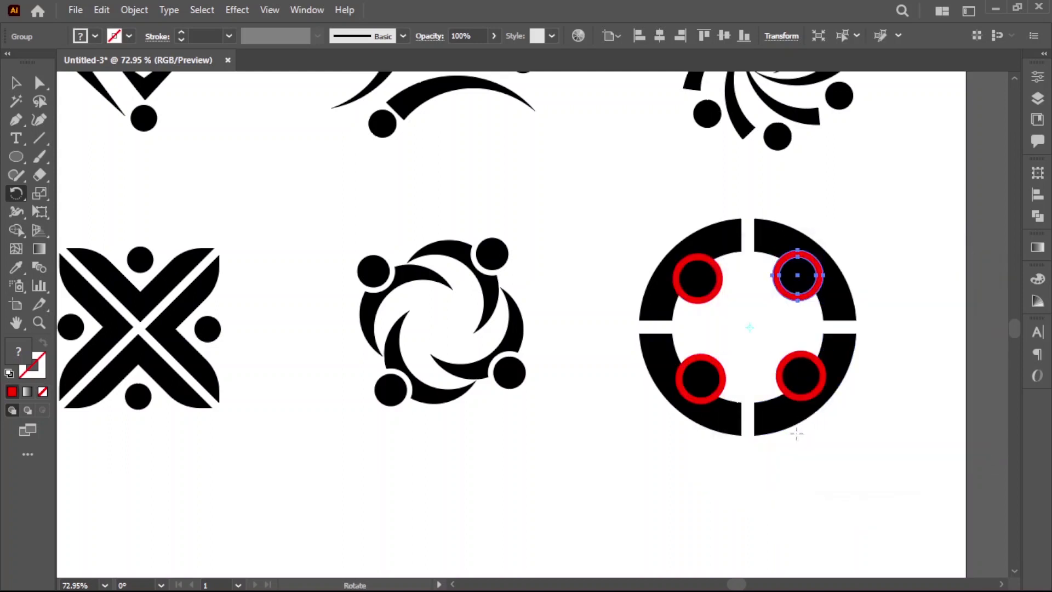
pyautogui.click(16, 82)
pyautogui.click(570, 225)
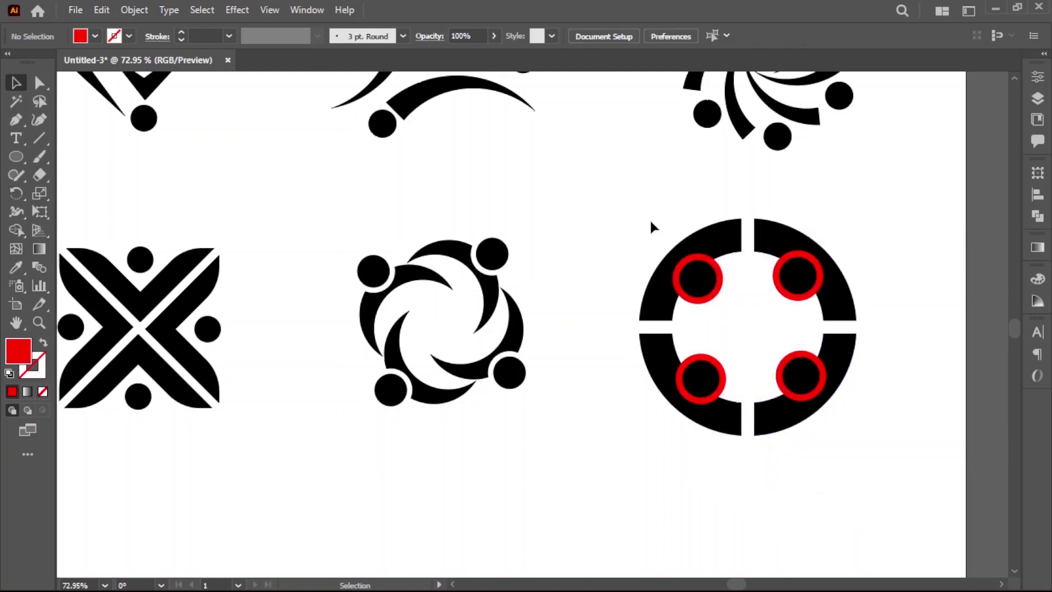
# Step: Trim the ring and its four ringed circles with Pathfinder, then ungroup the pieces
pyautogui.moveTo(649, 225); pyautogui.dragTo(880, 478)
pyautogui.click(1038, 215)
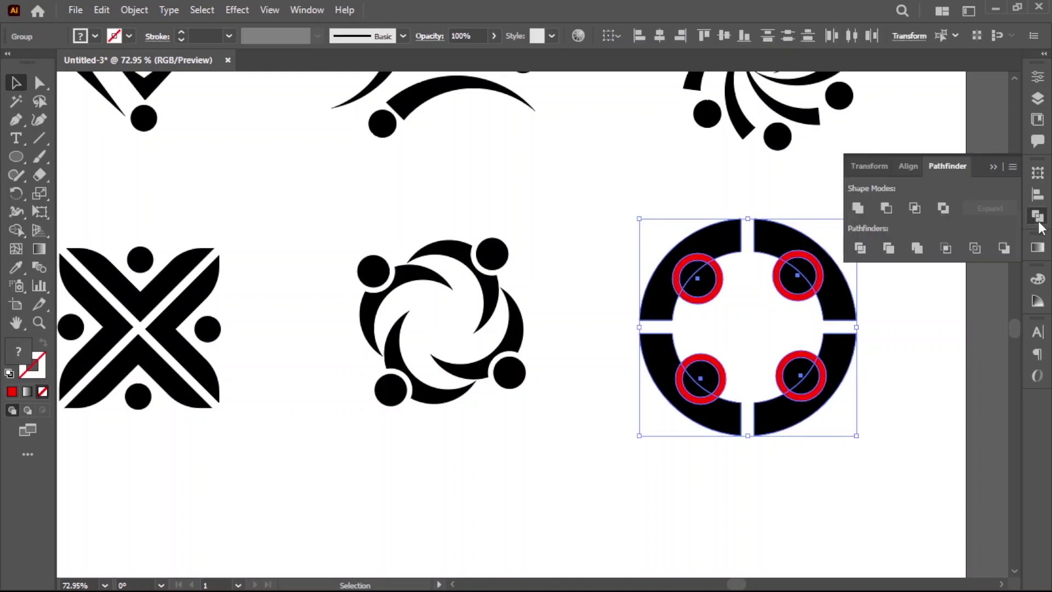
pyautogui.click(889, 248)
pyautogui.rightClick(790, 312)
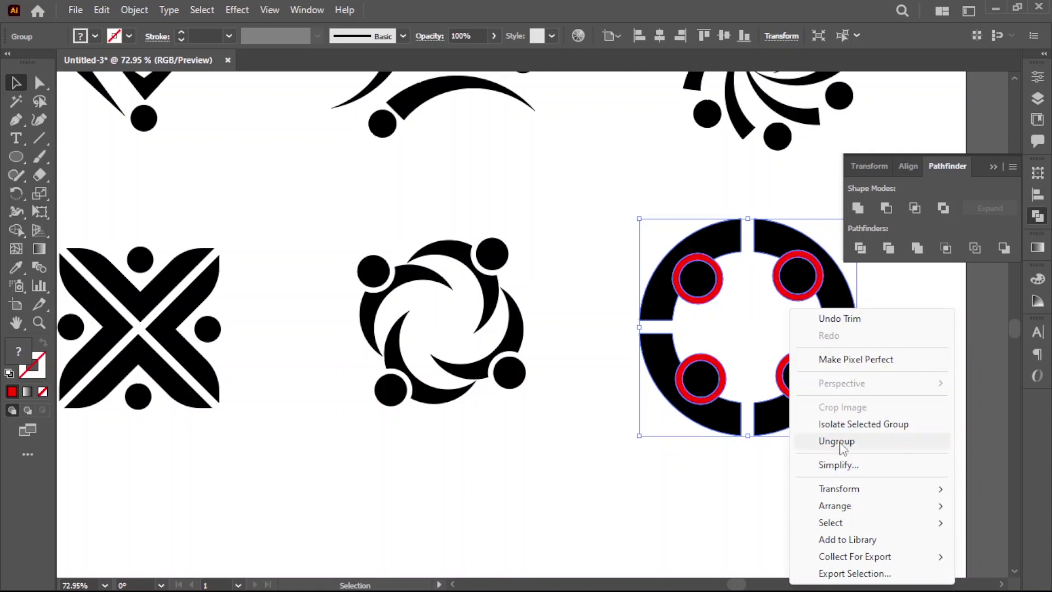
pyautogui.click(837, 441)
# Step: Delete the red ring pieces to leave white gaps, then zoom out to the artboard
pyautogui.moveTo(831, 380)
pyautogui.mouseDown()
pyautogui.moveTo(844, 383)
pyautogui.moveTo(811, 377)
pyautogui.mouseUp()
pyautogui.press('Delete')
pyautogui.moveTo(825, 285); pyautogui.dragTo(842, 303)
pyautogui.press('Delete')
pyautogui.moveTo(715, 305); pyautogui.dragTo(733, 369)
pyautogui.press('Delete')
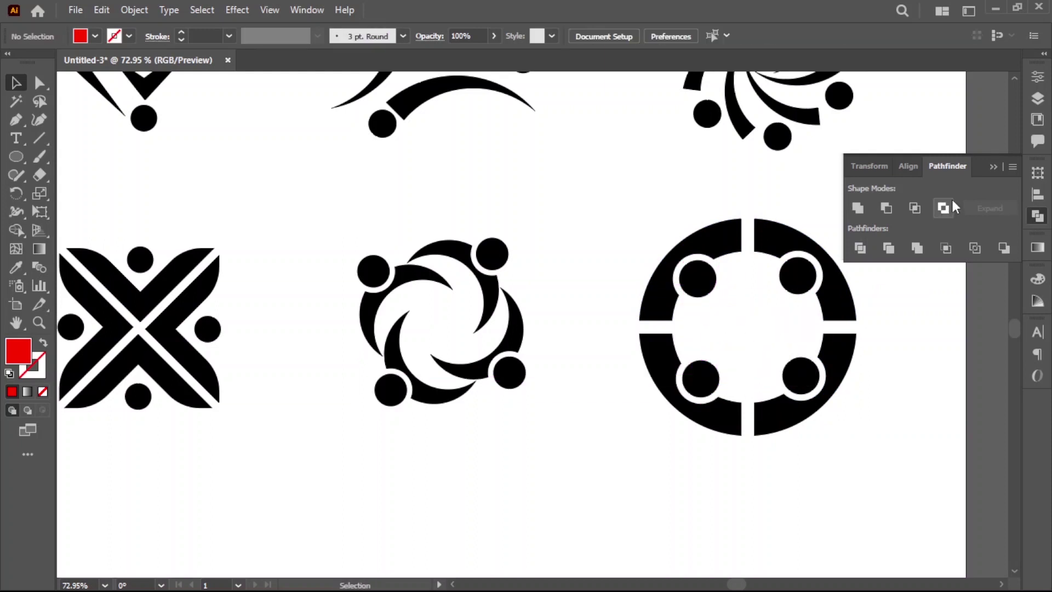
pyautogui.click(939, 300)
pyautogui.hotkey('ctrl', '-')
pyautogui.hotkey('ctrl', '-')
pyautogui.hotkey('ctrl', '-')
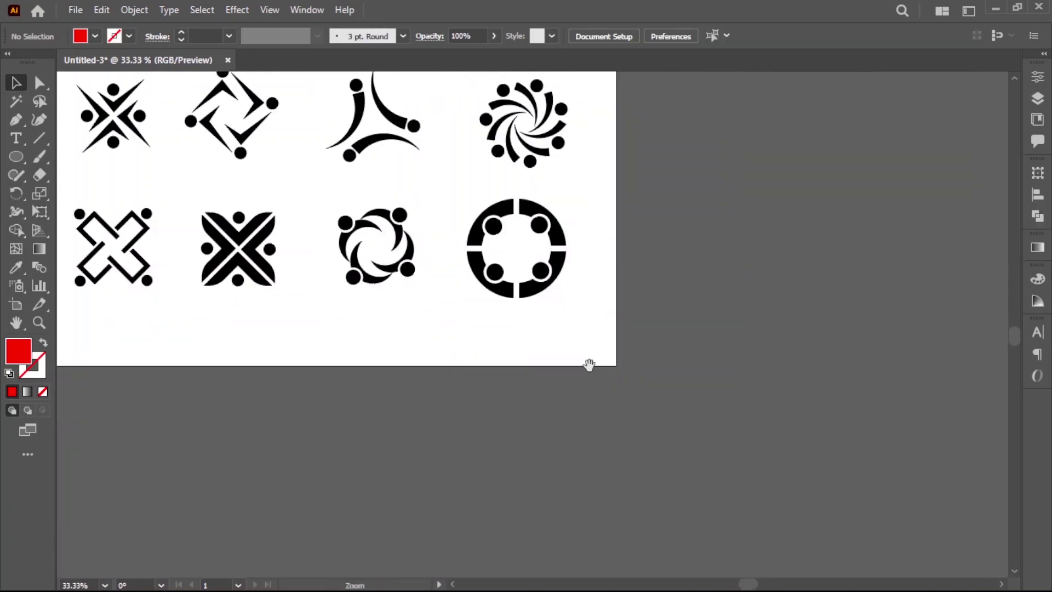
# Step: Group the pieces of the ring mark into one object
pyautogui.moveTo(598, 370); pyautogui.dragTo(738, 421)
pyautogui.click(707, 337)
pyautogui.rightClick(747, 346)
pyautogui.click(796, 113)
pyautogui.click(682, 310)
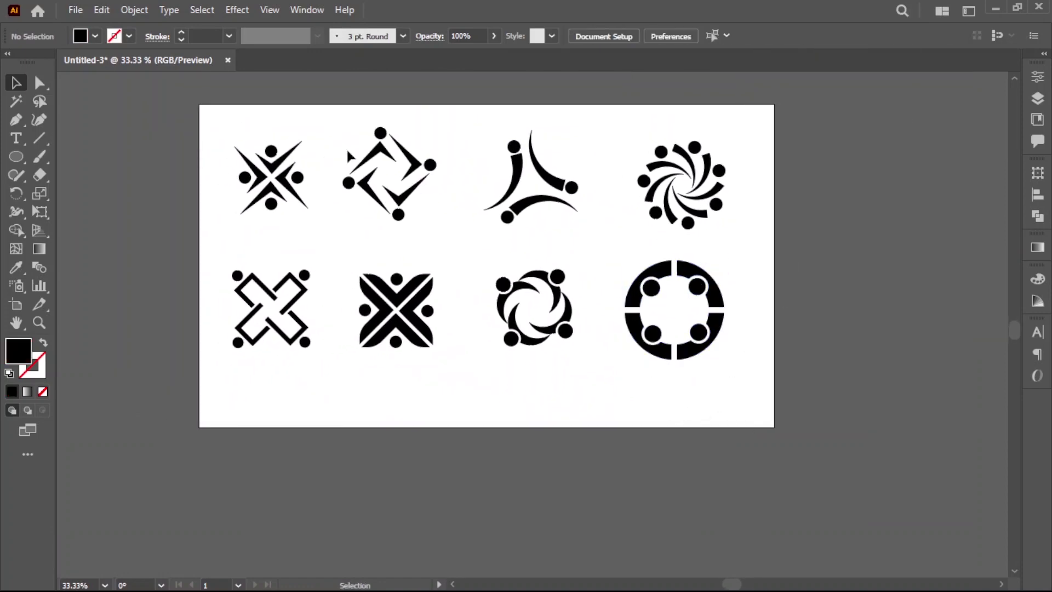
# Step: Group all eight marks, centre them horizontally and vertically on the artboard, then ungroup
pyautogui.moveTo(218, 120); pyautogui.dragTo(744, 389)
pyautogui.rightClick(673, 256)
pyautogui.click(722, 379)
pyautogui.click(660, 36)
pyautogui.click(725, 36)
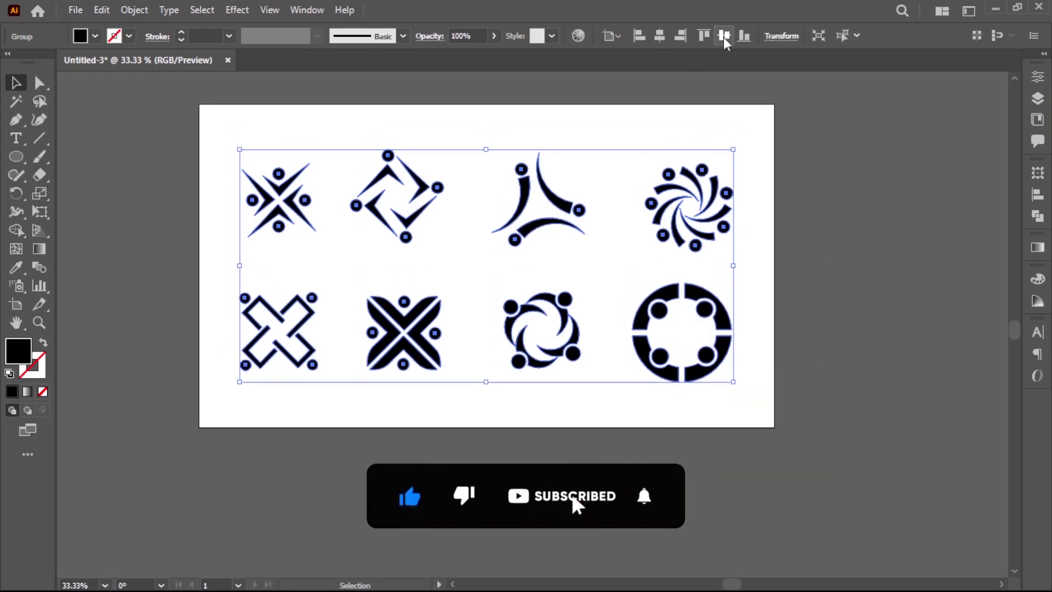
pyautogui.rightClick(676, 343)
pyautogui.click(735, 327)
pyautogui.click(815, 418)
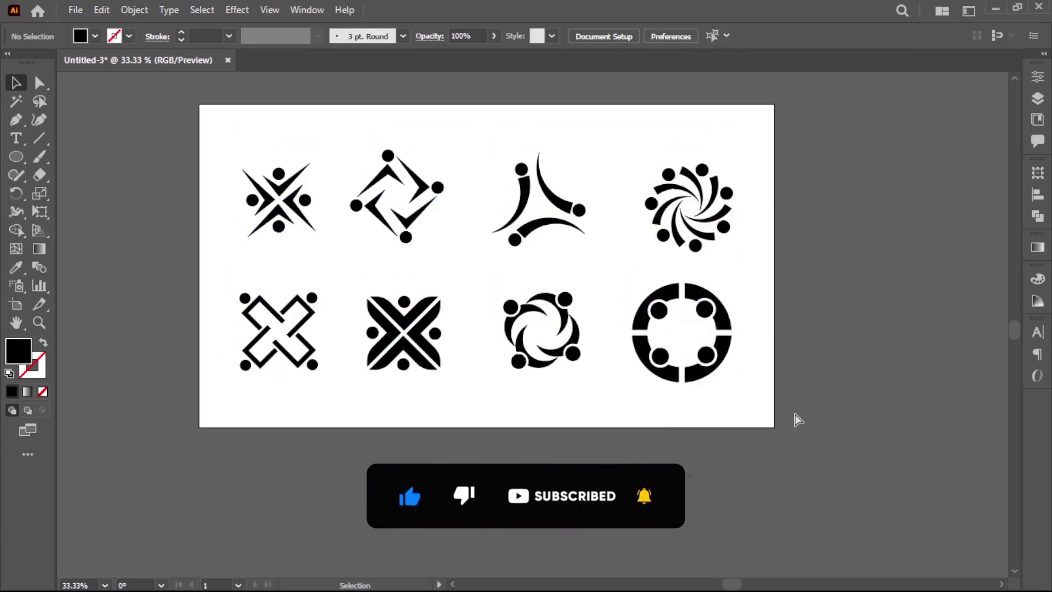
pyautogui.scroll(2, 622, 336)
pyautogui.moveTo(622, 336); pyautogui.dragTo(683, 396)
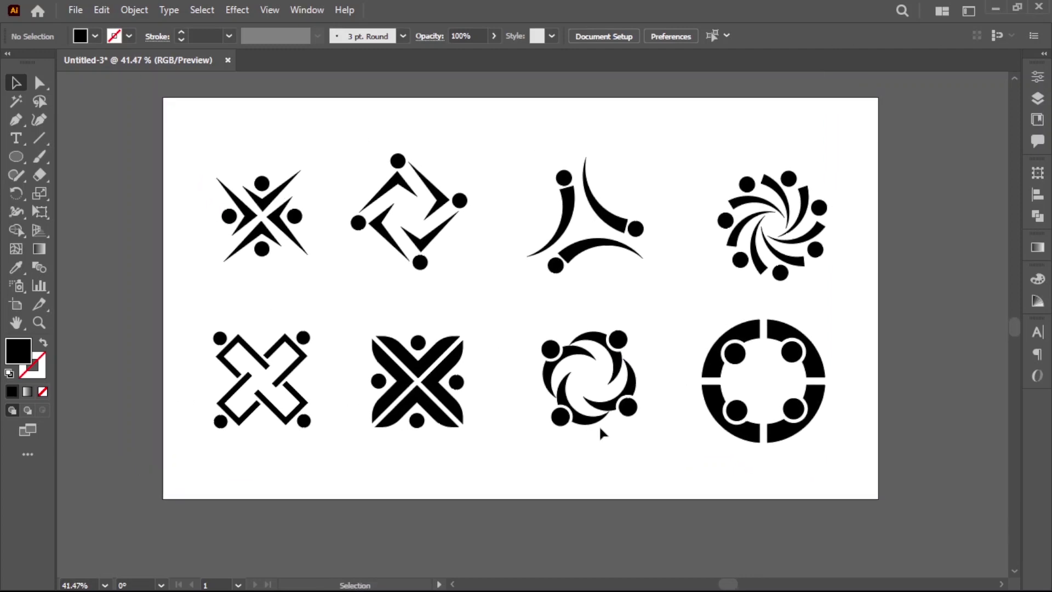
pyautogui.click(261, 186)
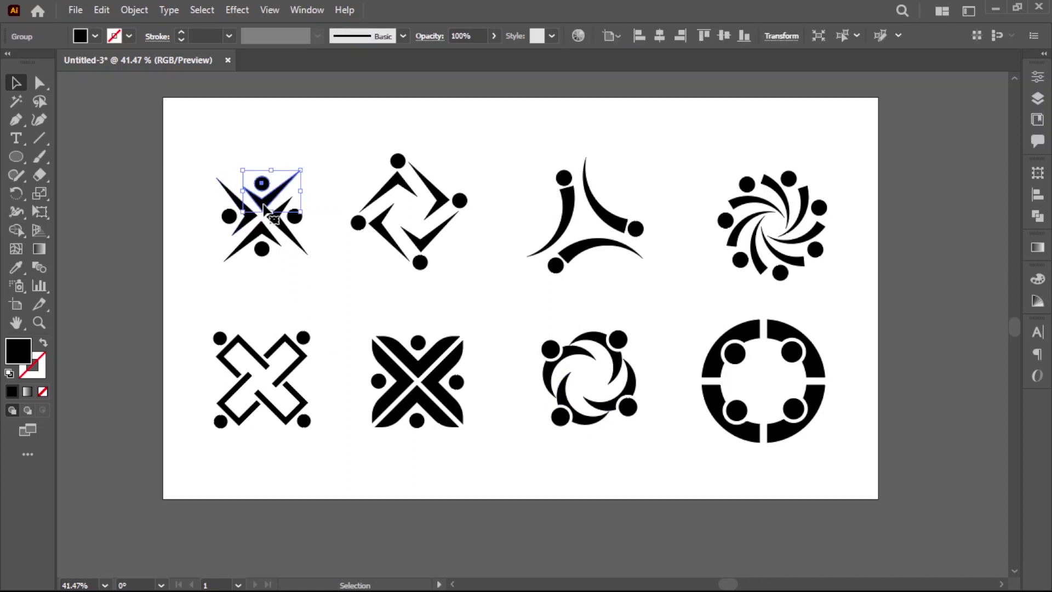
# Step: Fill the first mark's top, left, bottom and right figures blue, green, orange and pink
pyautogui.click(95, 36)
pyautogui.click(20, 119)
pyautogui.click(229, 216)
pyautogui.click(95, 36)
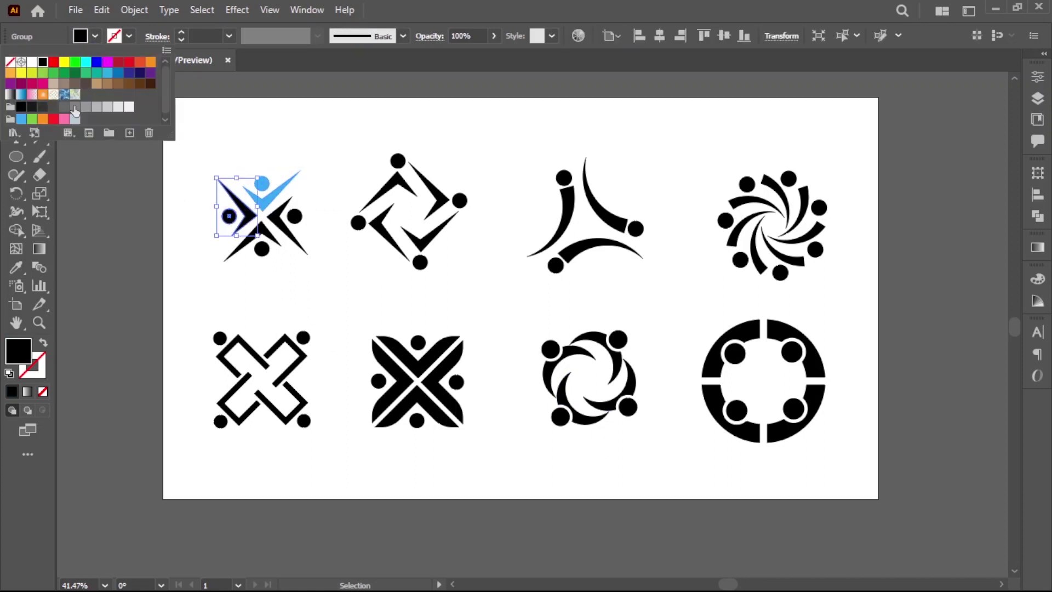
pyautogui.click(31, 119)
pyautogui.click(265, 255)
pyautogui.click(95, 36)
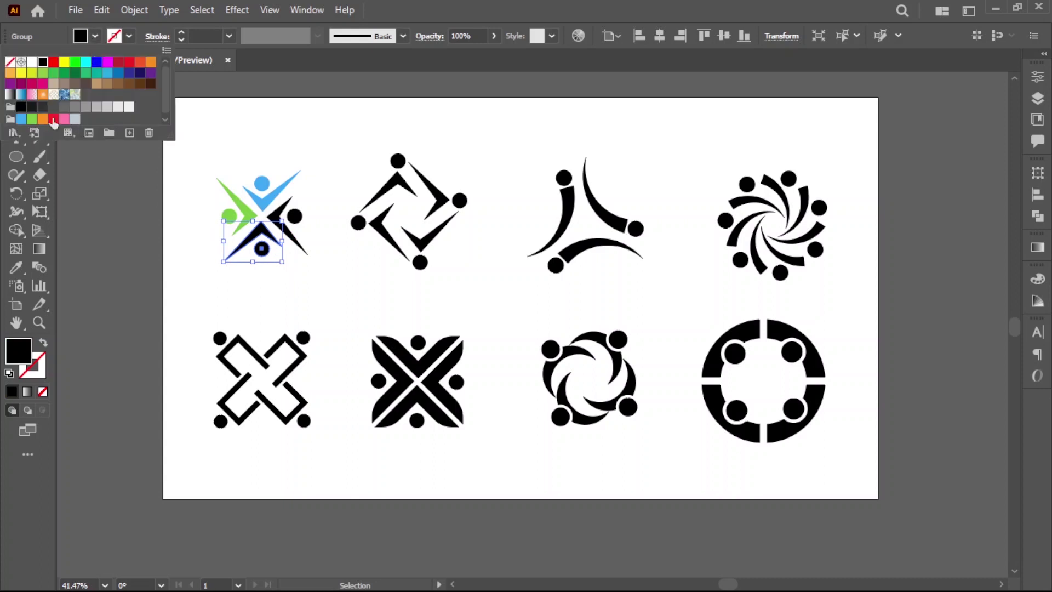
pyautogui.click(43, 119)
pyautogui.click(294, 217)
pyautogui.click(95, 35)
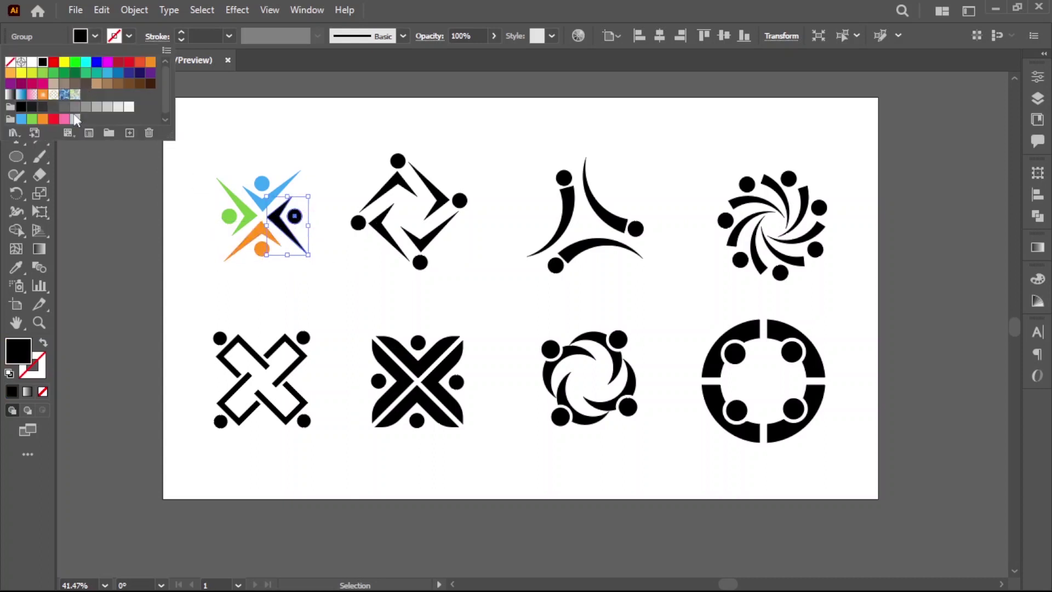
pyautogui.click(64, 119)
pyautogui.click(228, 278)
# Step: Ungroup the second mark and fill its top piece light blue and right piece green
pyautogui.click(366, 166)
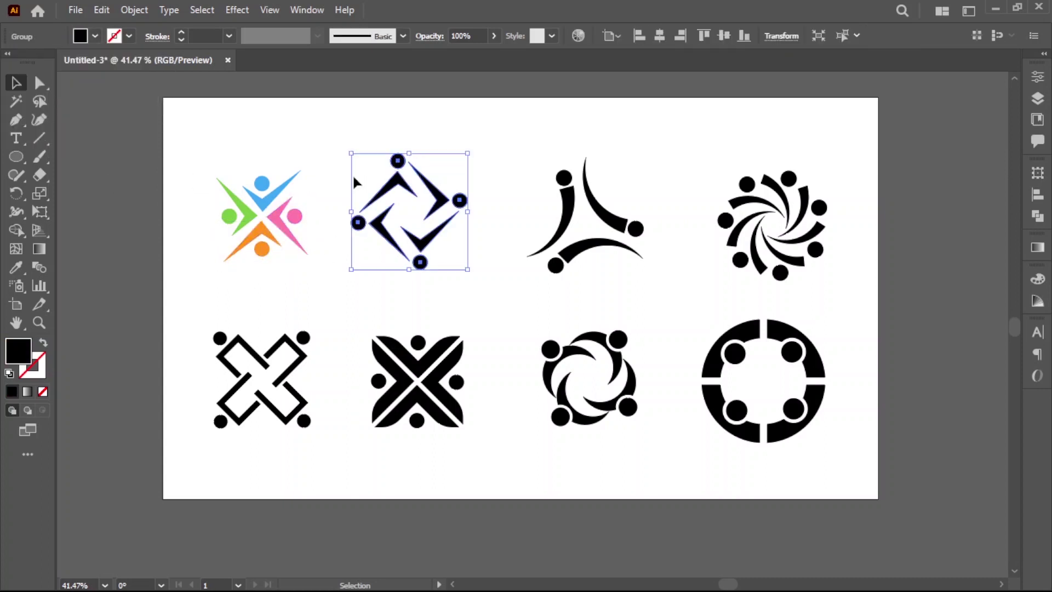
pyautogui.rightClick(366, 170)
pyautogui.click(376, 263)
pyautogui.click(357, 234)
pyautogui.click(396, 184)
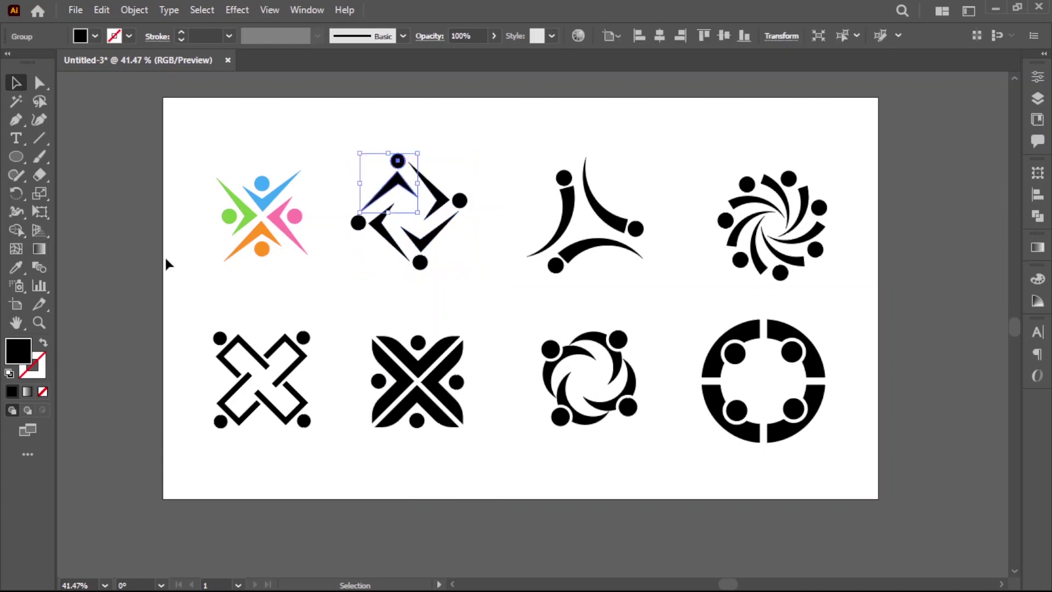
pyautogui.click(95, 35)
pyautogui.click(21, 118)
pyautogui.click(437, 208)
pyautogui.click(95, 35)
pyautogui.click(32, 119)
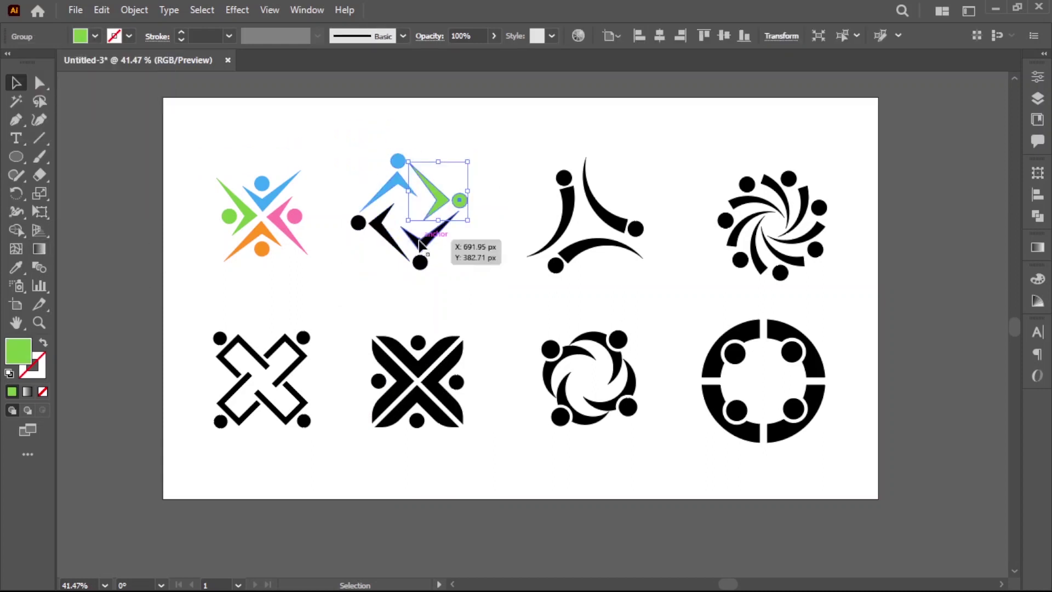
# Step: Fill the second mark's bottom piece orange and its left piece pink
pyautogui.click(420, 245)
pyautogui.click(94, 36)
pyautogui.click(43, 119)
pyautogui.doubleClick(351, 209)
pyautogui.doubleClick(342, 293)
pyautogui.click(378, 225)
pyautogui.click(94, 35)
pyautogui.click(64, 119)
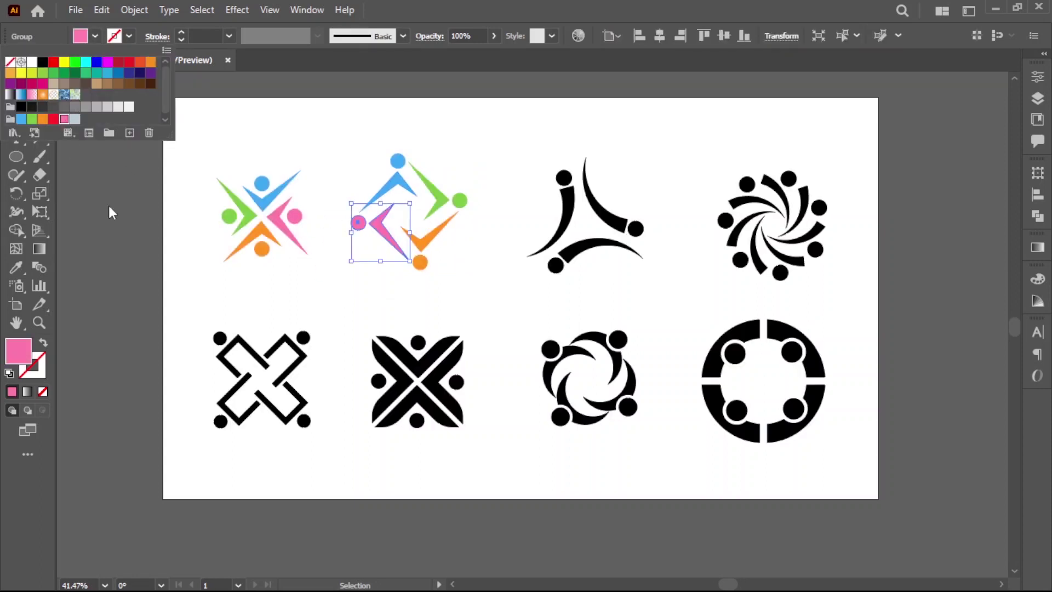
pyautogui.click(361, 310)
pyautogui.click(309, 9)
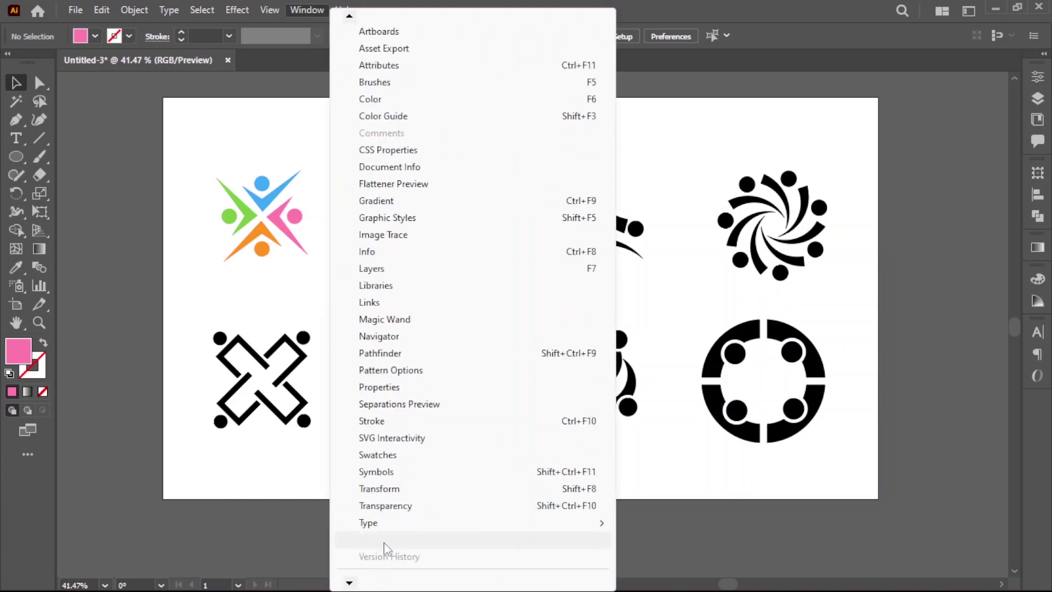
# Step: Colour the triangle logo's left, bottom and top-right arcs blue, green and orange
pyautogui.click(401, 455)
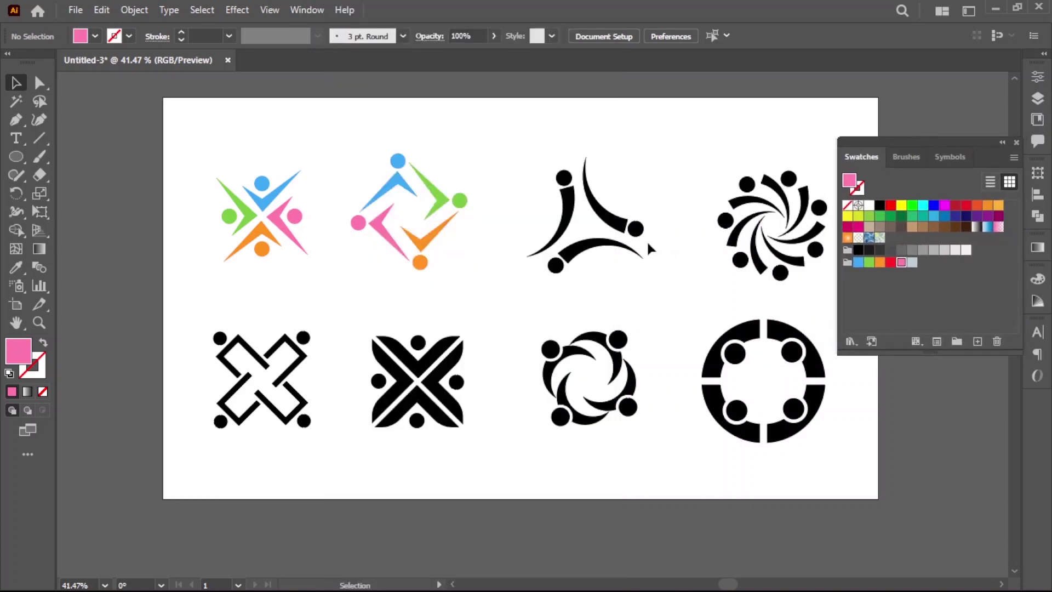
pyautogui.click(575, 218)
pyautogui.click(858, 263)
pyautogui.click(586, 249)
pyautogui.click(869, 262)
pyautogui.click(603, 211)
pyautogui.click(880, 263)
# Step: Colour four swirl arcs blue, green, orange and red
pyautogui.click(762, 204)
pyautogui.rightClick(762, 203)
pyautogui.click(754, 294)
pyautogui.moveTo(754, 294); pyautogui.dragTo(662, 296)
pyautogui.click(652, 208)
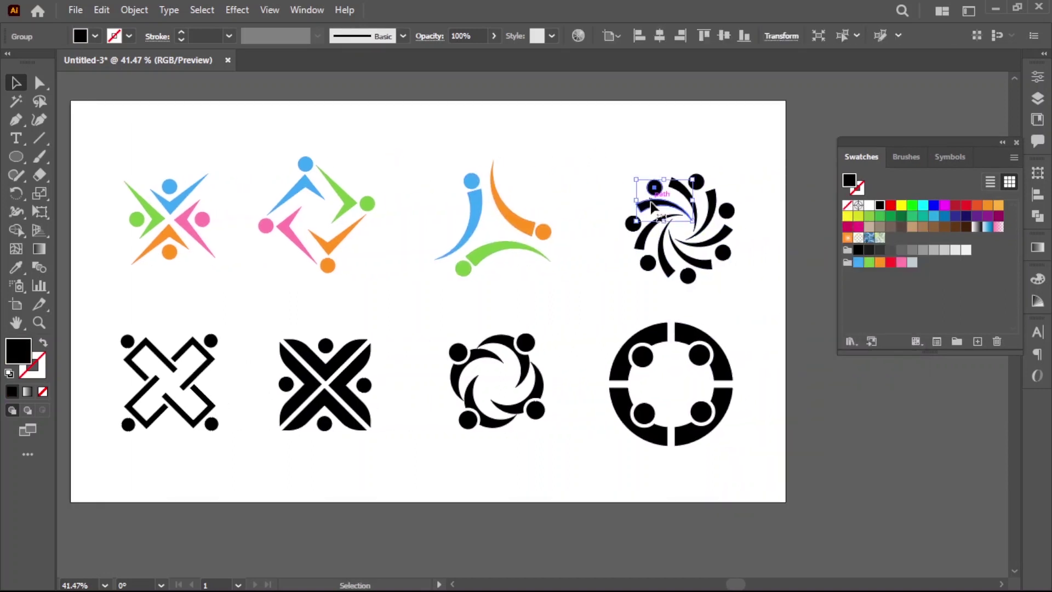
pyautogui.click(858, 262)
pyautogui.click(685, 192)
pyautogui.click(870, 262)
pyautogui.click(726, 209)
pyautogui.click(880, 262)
pyautogui.click(724, 250)
pyautogui.click(891, 263)
# Step: Fill further swirl arcs pink and navy, undoing the trial grey-blue and magenta fills
pyautogui.click(701, 266)
pyautogui.click(902, 262)
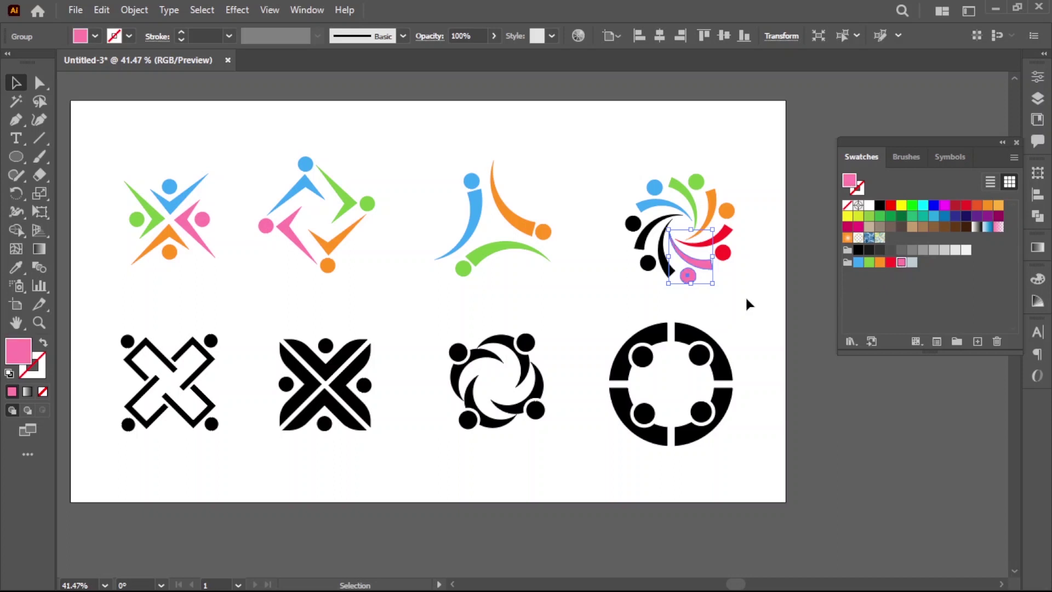
pyautogui.click(661, 252)
pyautogui.click(912, 263)
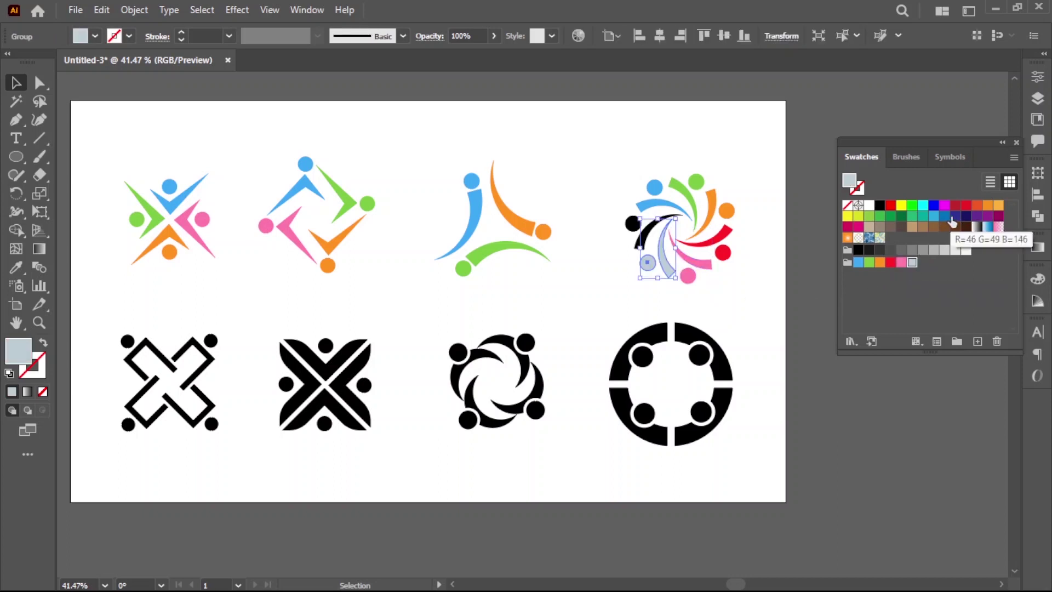
pyautogui.click(858, 226)
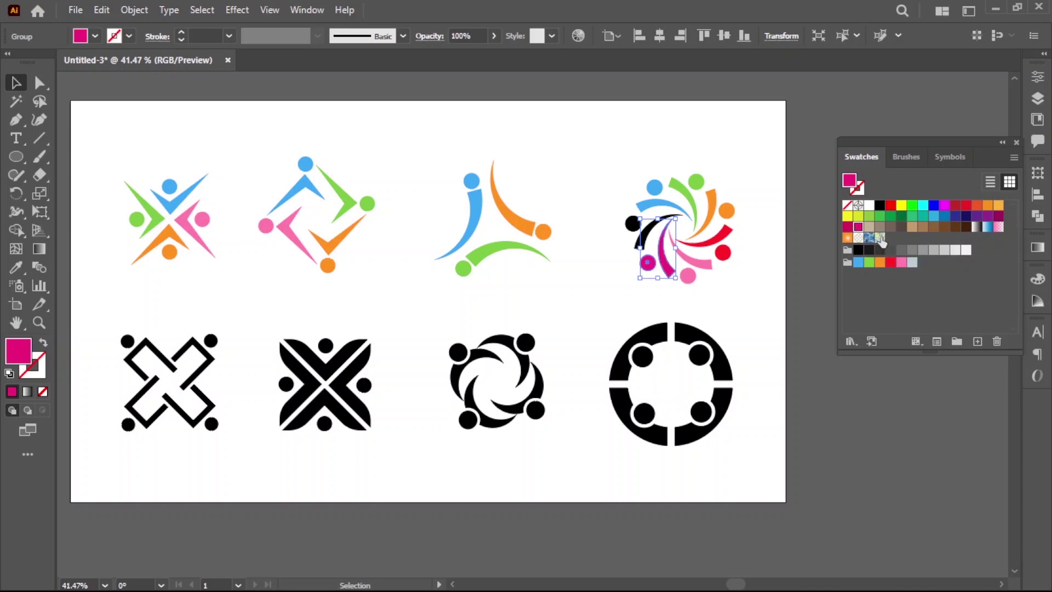
pyautogui.click(792, 310)
pyautogui.click(665, 272)
pyautogui.click(805, 321)
pyautogui.hotkey('ctrl', 'z')
pyautogui.hotkey('ctrl', 'z')
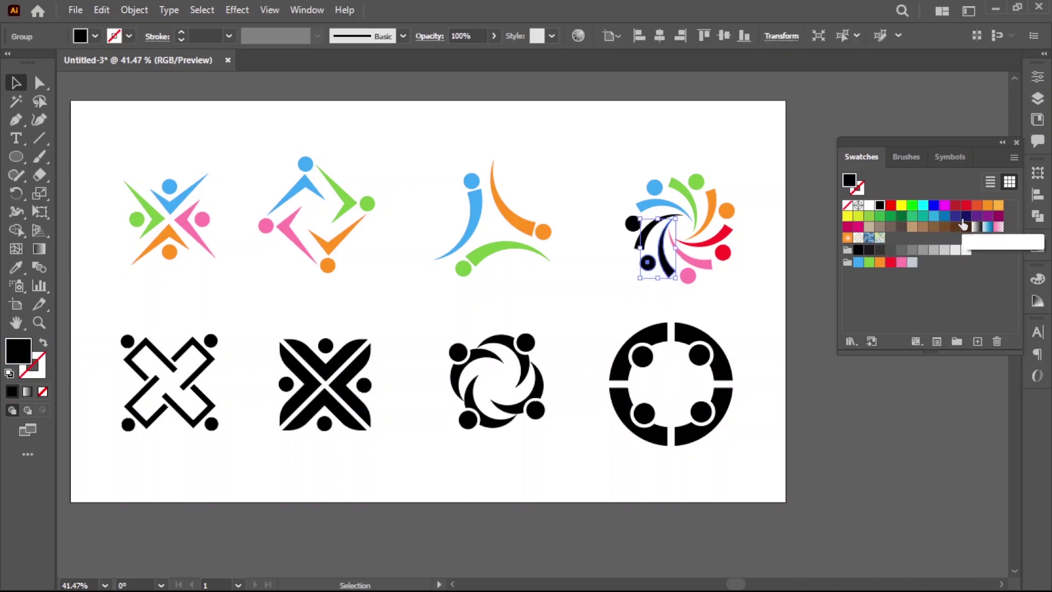
pyautogui.click(966, 216)
pyautogui.click(738, 301)
# Step: Fill the upper-left swirl arc purple
pyautogui.click(647, 229)
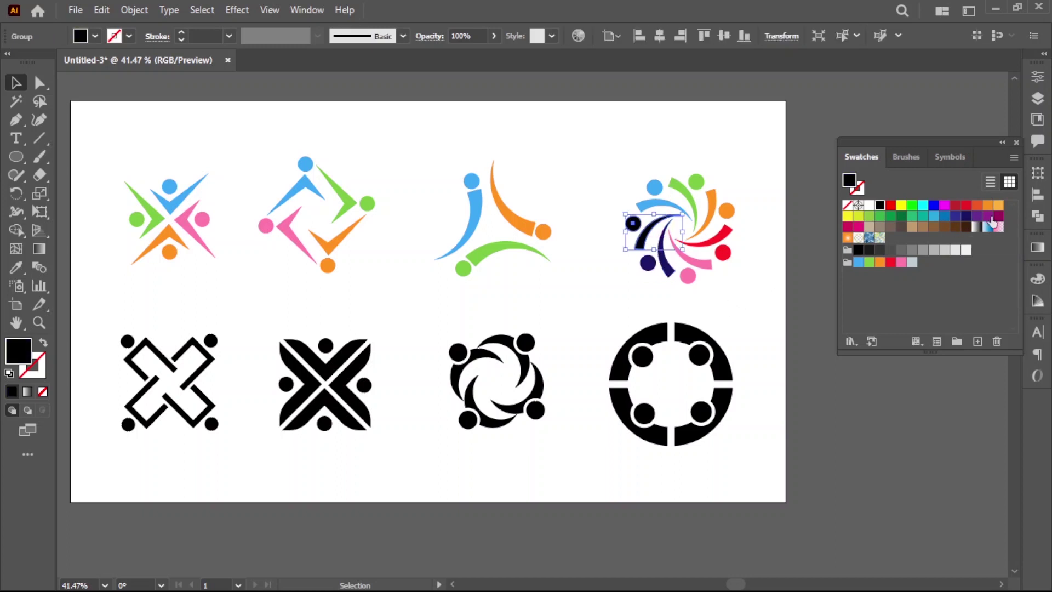
pyautogui.click(993, 219)
pyautogui.click(727, 301)
pyautogui.rightClick(712, 349)
# Step: Colour the ring logo's segments light blue, green, orange and pink
pyautogui.moveTo(717, 327); pyautogui.dragTo(699, 359)
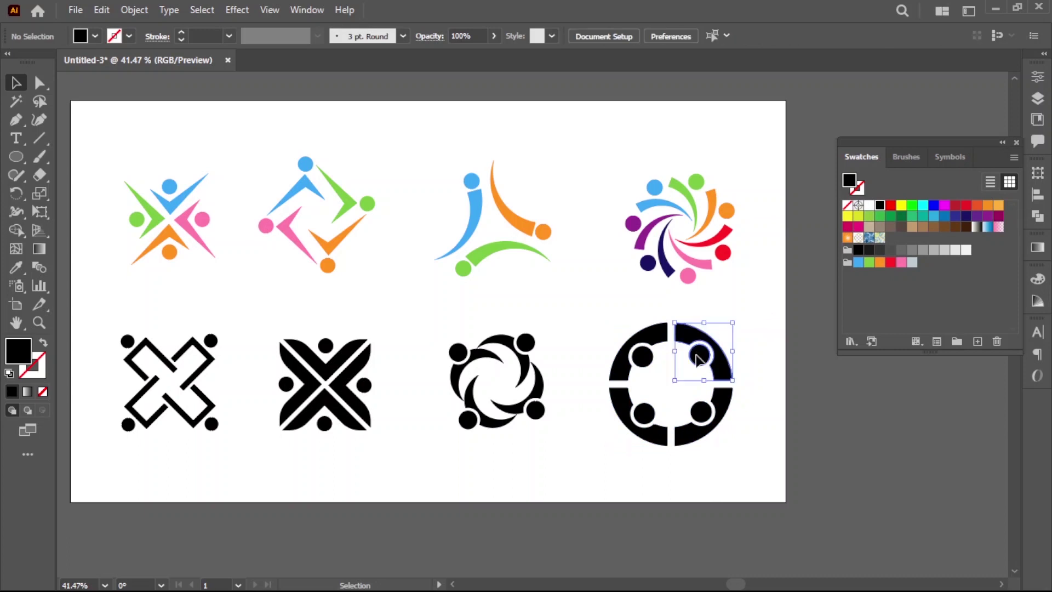
pyautogui.click(859, 262)
pyautogui.click(712, 430)
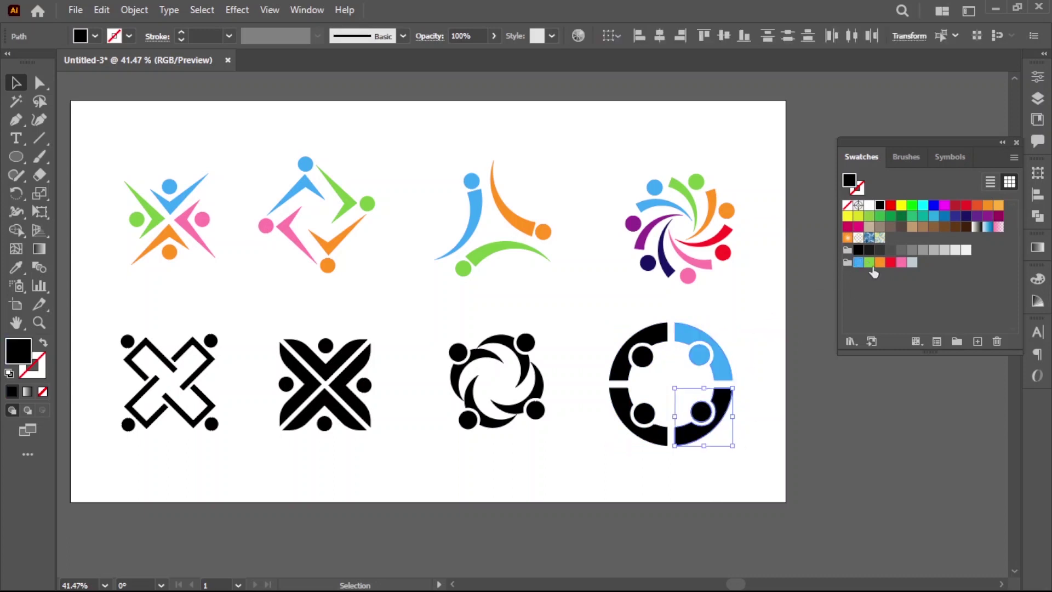
pyautogui.click(869, 262)
pyautogui.click(625, 422)
pyautogui.click(880, 262)
pyautogui.click(655, 338)
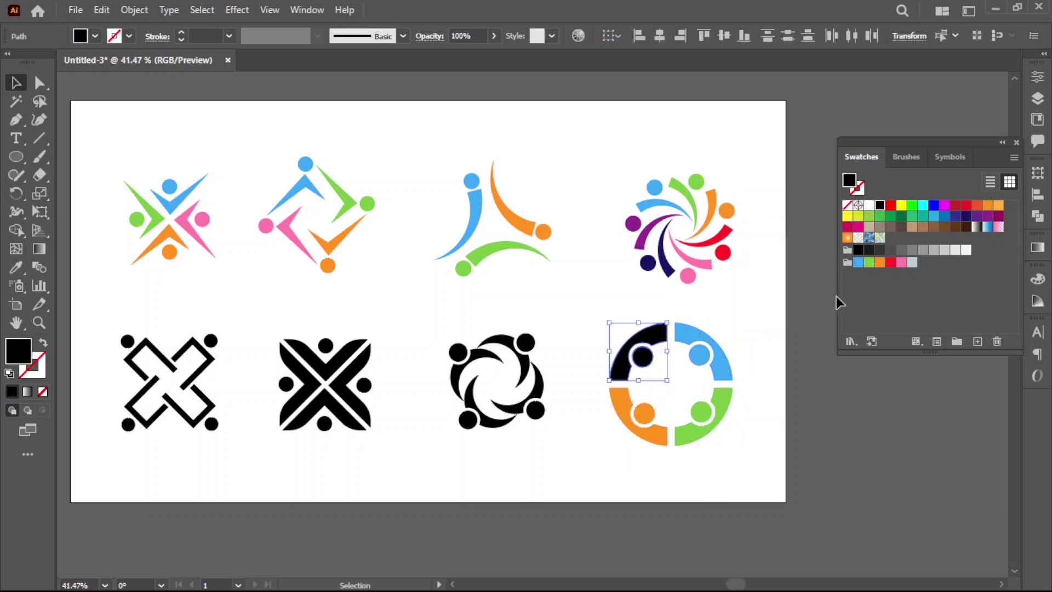
pyautogui.click(902, 262)
# Step: Colour the lower swirl logo's pieces light blue, green, orange and pink
pyautogui.moveTo(564, 357); pyautogui.dragTo(520, 351)
pyautogui.click(858, 262)
pyautogui.click(536, 411)
pyautogui.click(870, 262)
pyautogui.click(467, 436)
pyautogui.click(880, 262)
pyautogui.click(457, 353)
pyautogui.click(901, 262)
# Step: Colour the solid X logo: top blue, right green, bottom orange, left pink
pyautogui.click(298, 356)
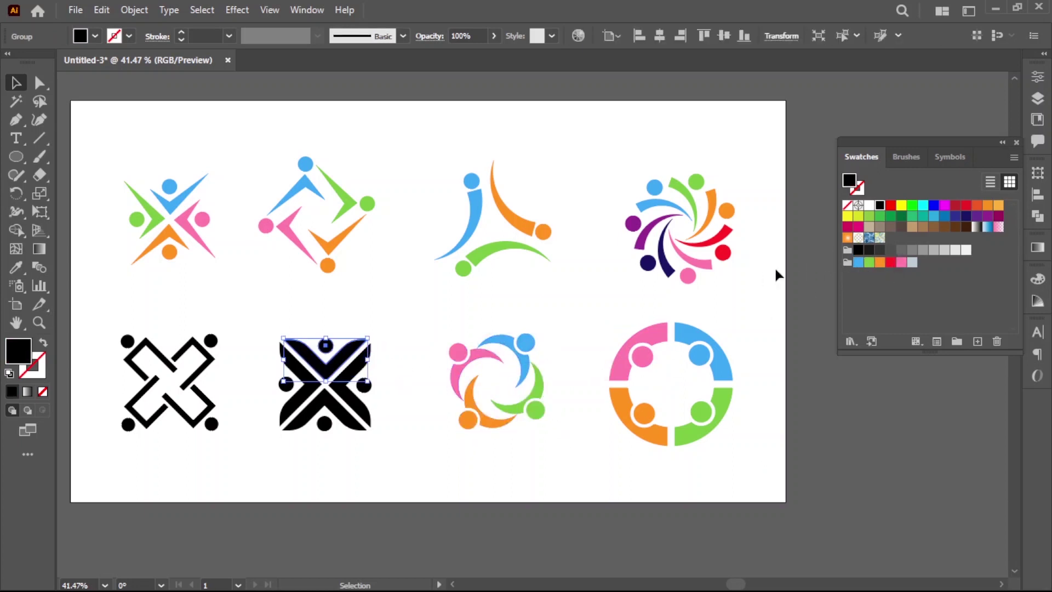
pyautogui.click(858, 262)
pyautogui.click(359, 378)
pyautogui.click(869, 262)
pyautogui.click(299, 419)
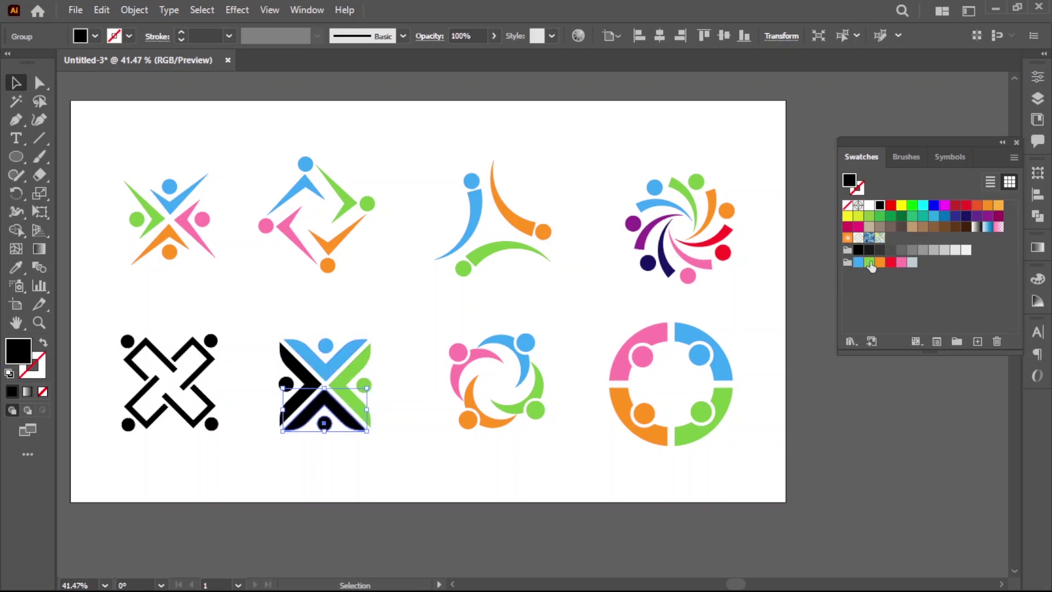
pyautogui.click(880, 262)
pyautogui.click(299, 384)
pyautogui.click(880, 262)
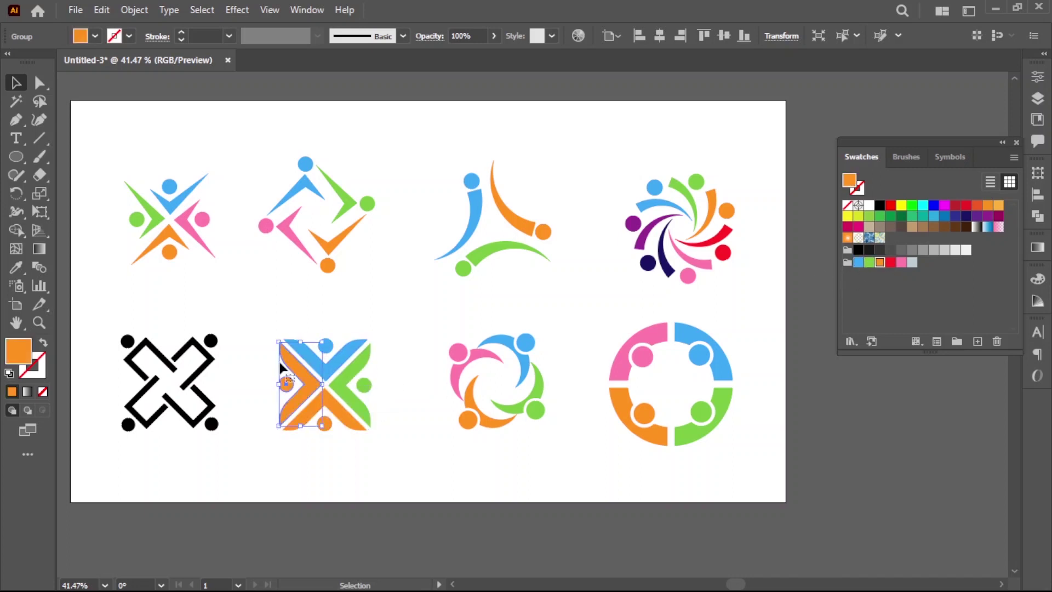
pyautogui.click(902, 262)
pyautogui.click(311, 336)
pyautogui.hotkey('ctrl', 'z')
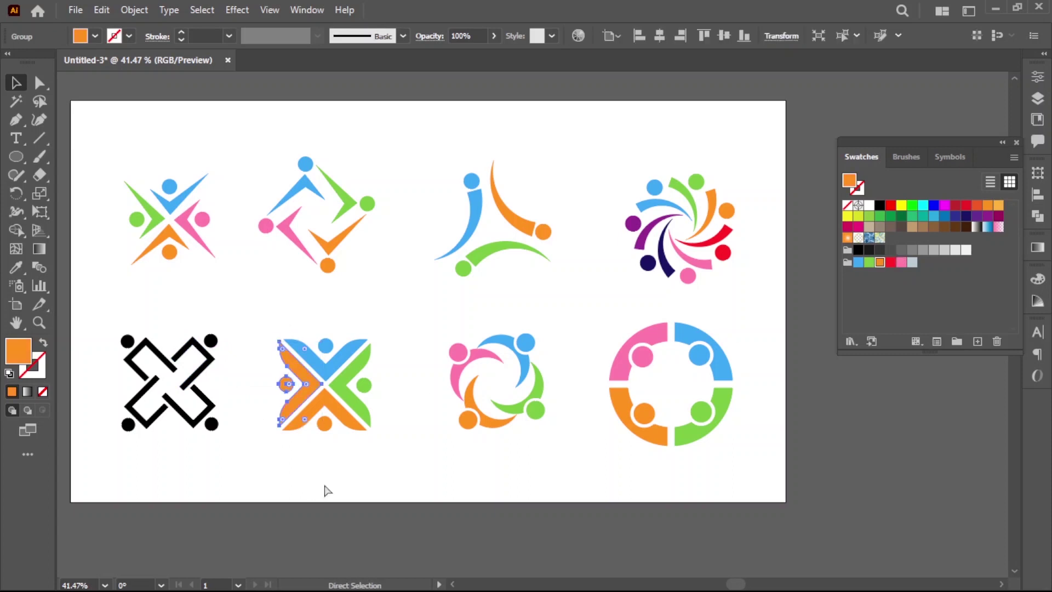
pyautogui.hotkey('ctrl', 'z')
pyautogui.click(317, 391)
pyautogui.click(902, 262)
# Step: Colour the outlined X logo's arms blue, green, red and pink
pyautogui.click(194, 359)
pyautogui.click(858, 262)
pyautogui.click(203, 414)
pyautogui.click(870, 262)
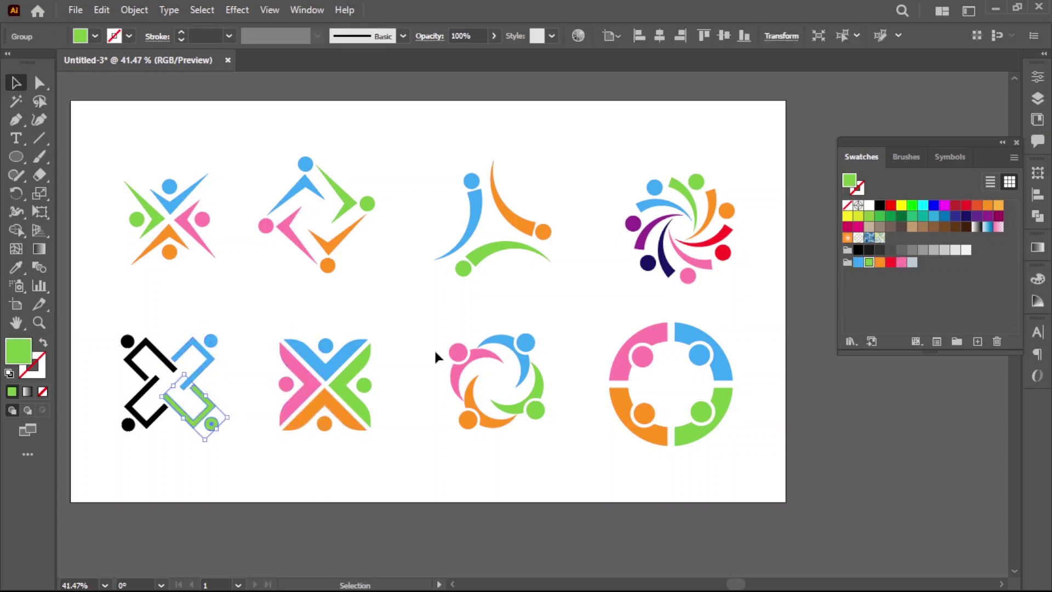
pyautogui.click(156, 414)
pyautogui.click(891, 262)
pyautogui.click(147, 356)
pyautogui.click(902, 263)
pyautogui.click(345, 513)
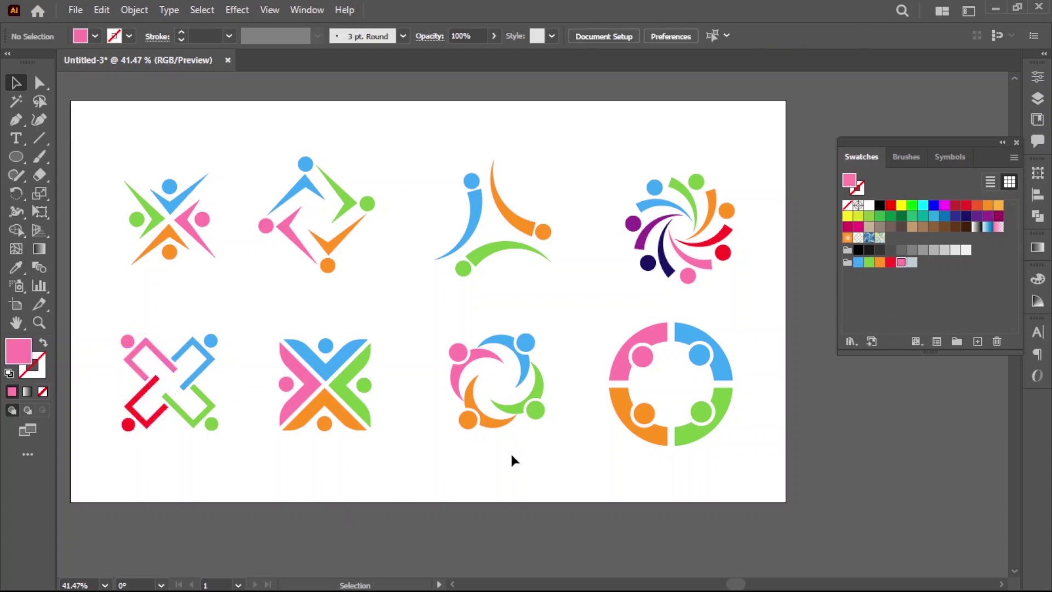
# Step: Select all eight coloured logos, group them with Object > Group, and copy the group
pyautogui.scroll(-2, 515, 354)
pyautogui.scroll(1, 500, 376)
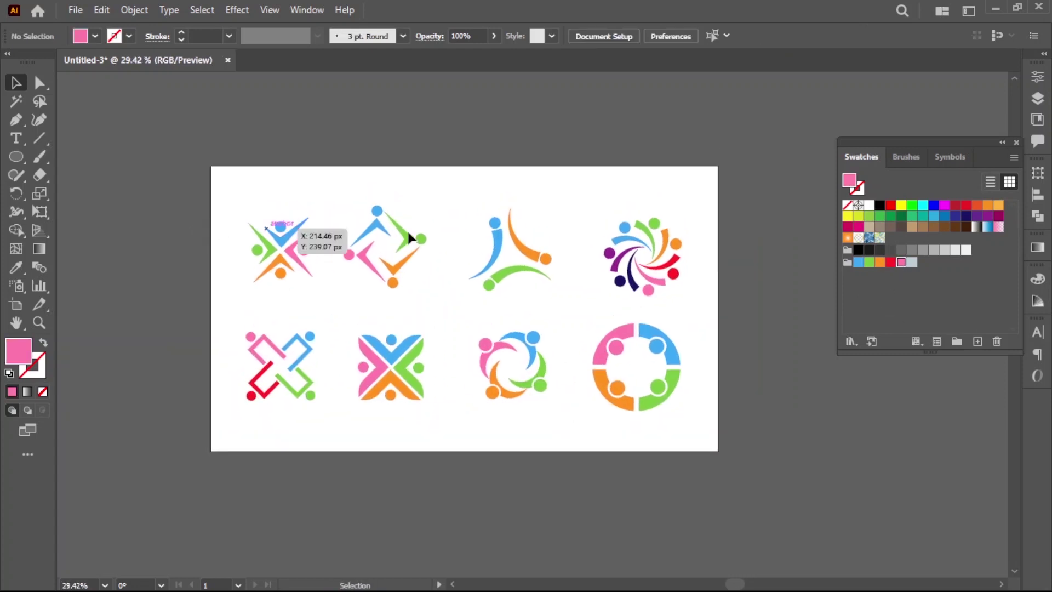
pyautogui.click(1003, 144)
pyautogui.scroll(1, 695, 312)
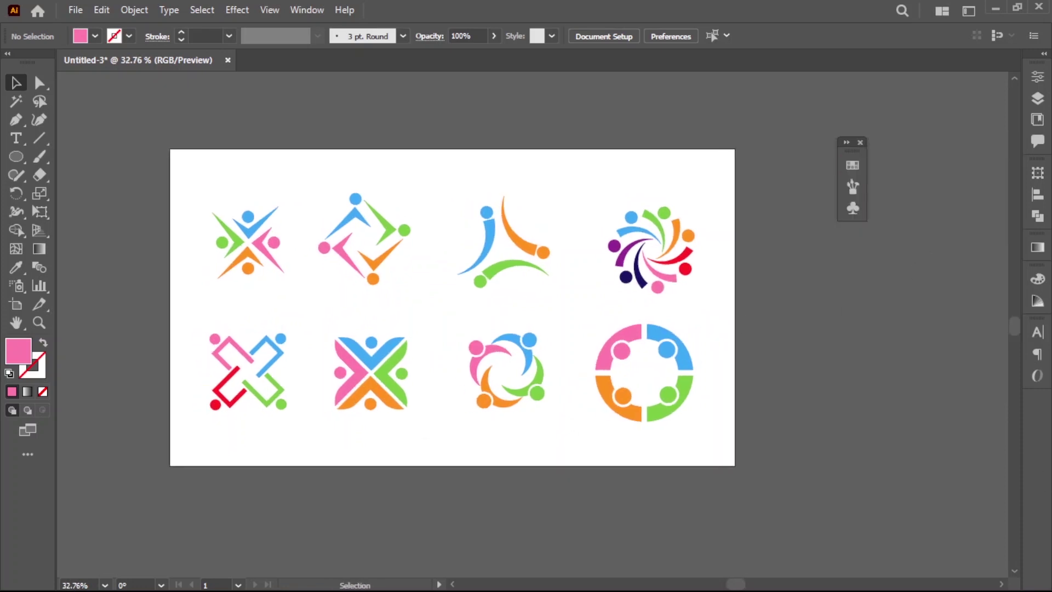
pyautogui.moveTo(148, 165); pyautogui.dragTo(757, 438)
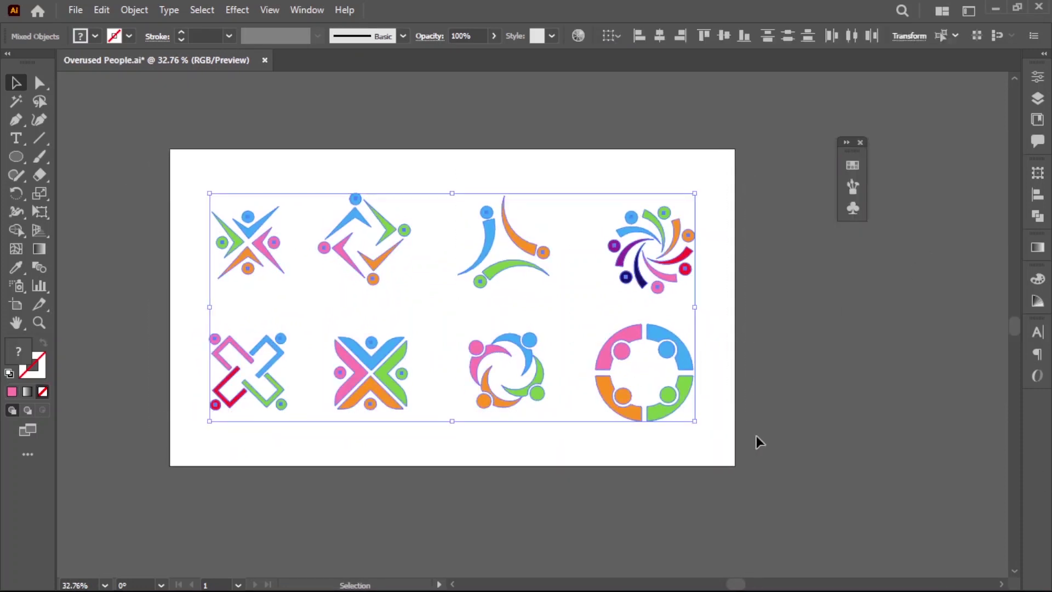
pyautogui.click(136, 10)
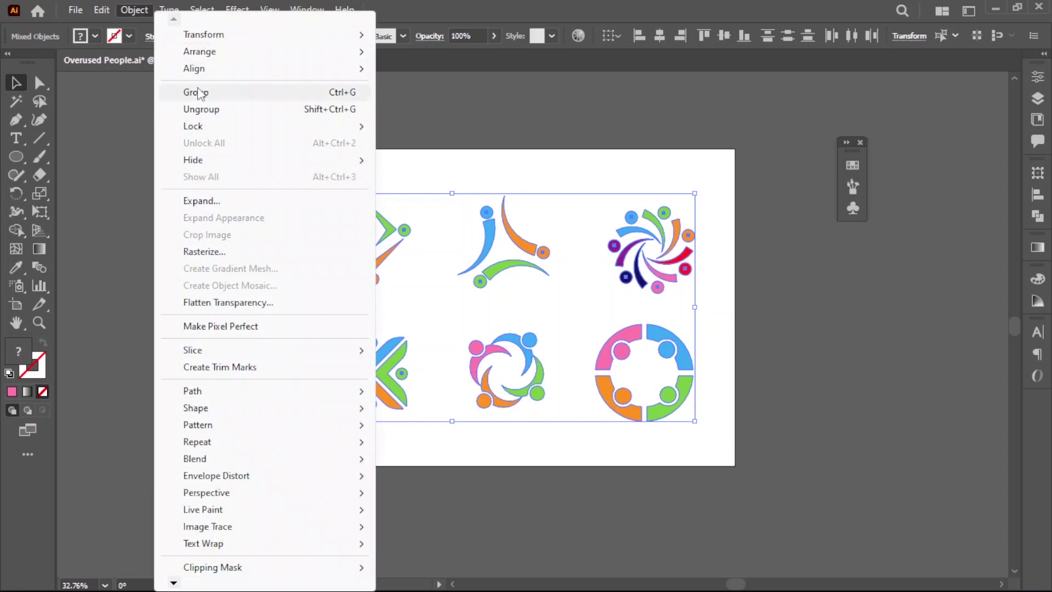
pyautogui.click(198, 93)
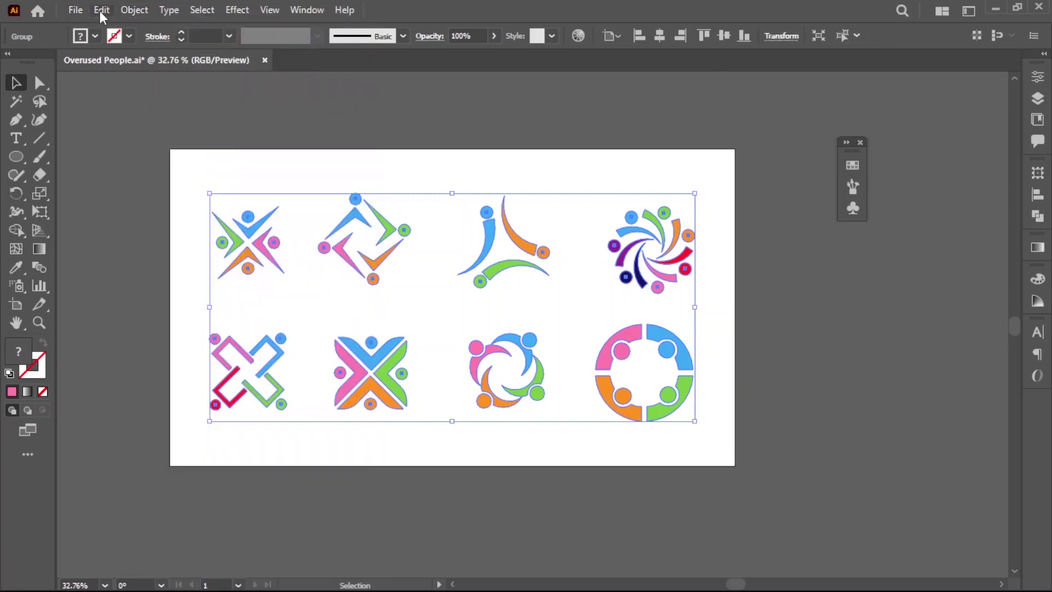
pyautogui.click(102, 11)
pyautogui.click(132, 86)
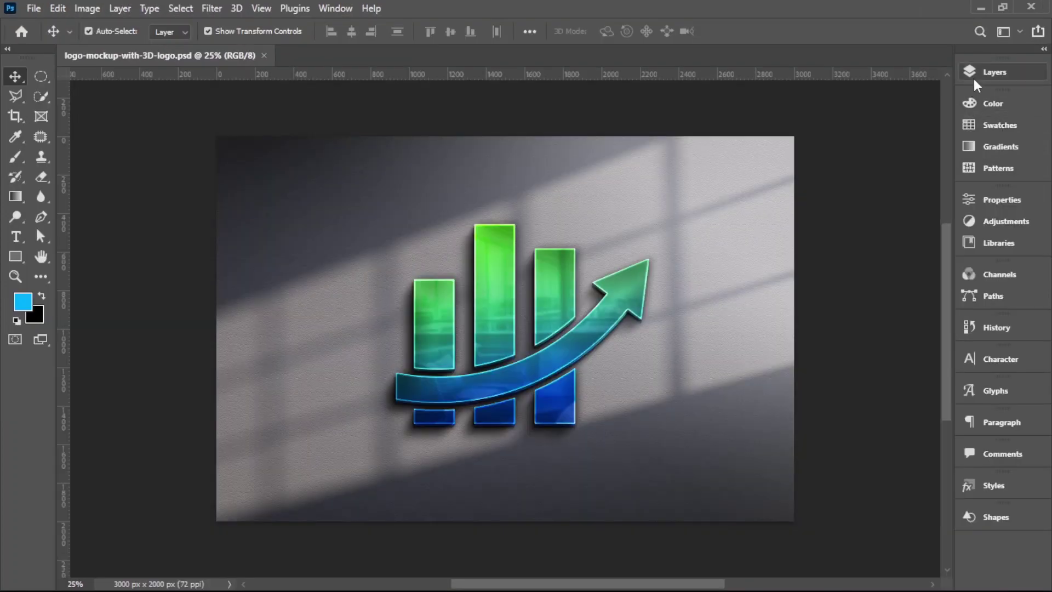
# Step: Paste the logo group as pixels into the Logo copy smart object and enlarge it
pyautogui.click(987, 77)
pyautogui.doubleClick(812, 159)
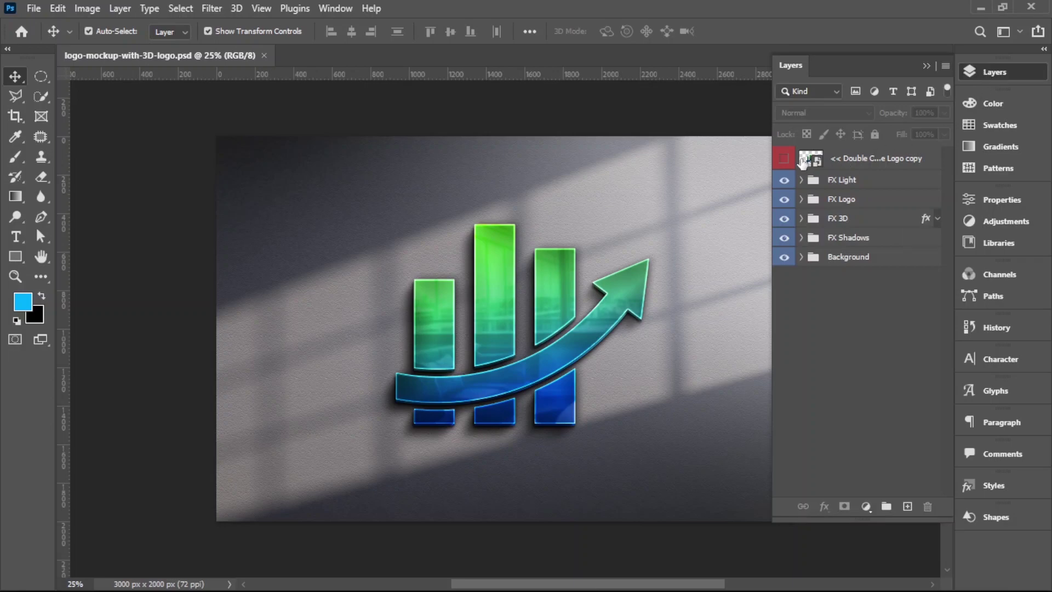
pyautogui.click(57, 9)
pyautogui.click(99, 144)
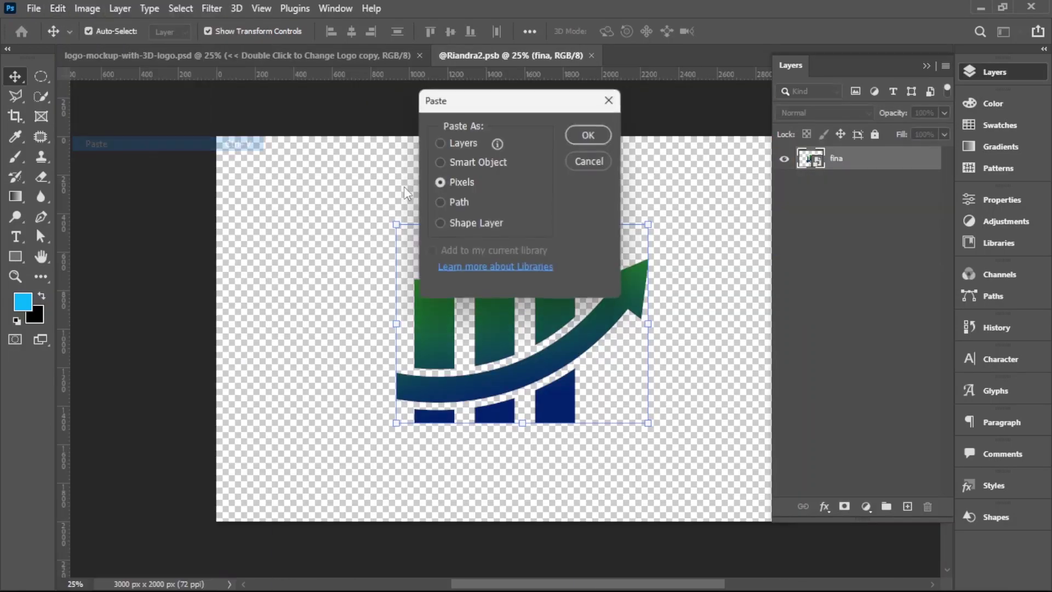
pyautogui.click(575, 140)
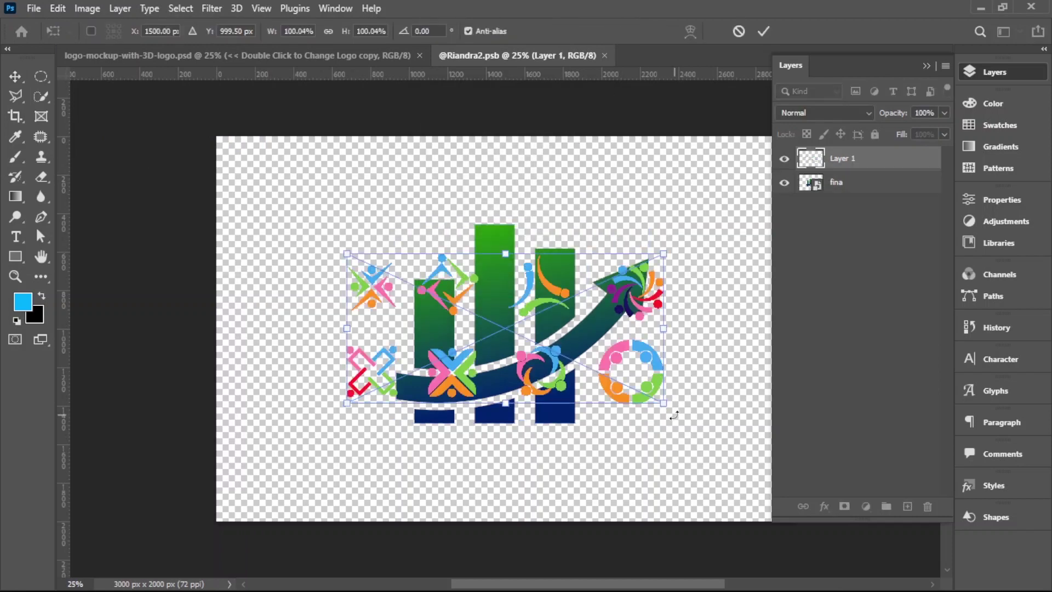
pyautogui.moveTo(664, 404); pyautogui.dragTo(727, 406)
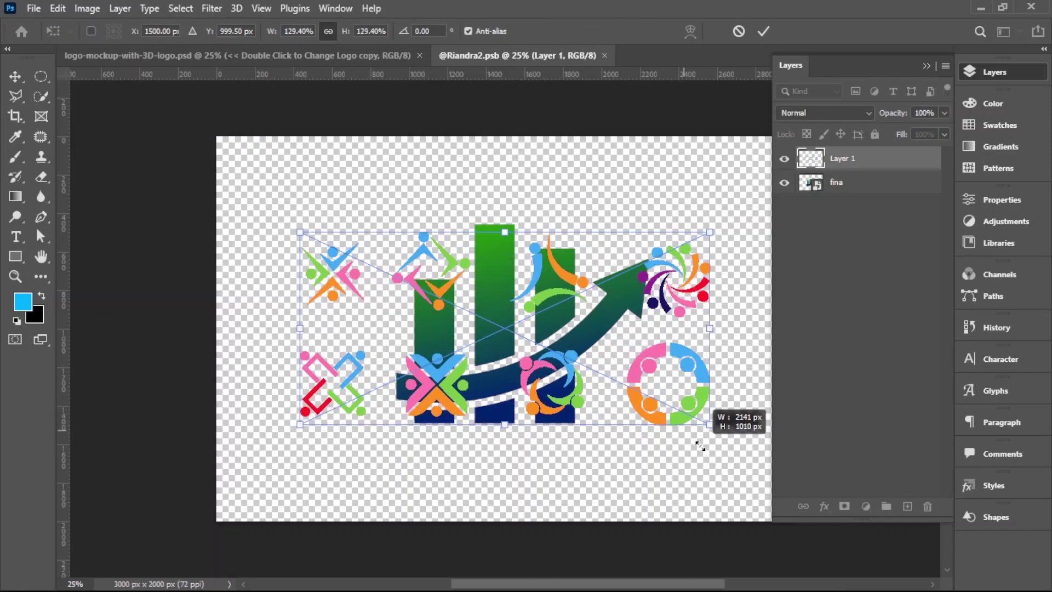
pyautogui.click(764, 31)
# Step: Hide the old fina logo layer, then close and save the smart object
pyautogui.click(784, 183)
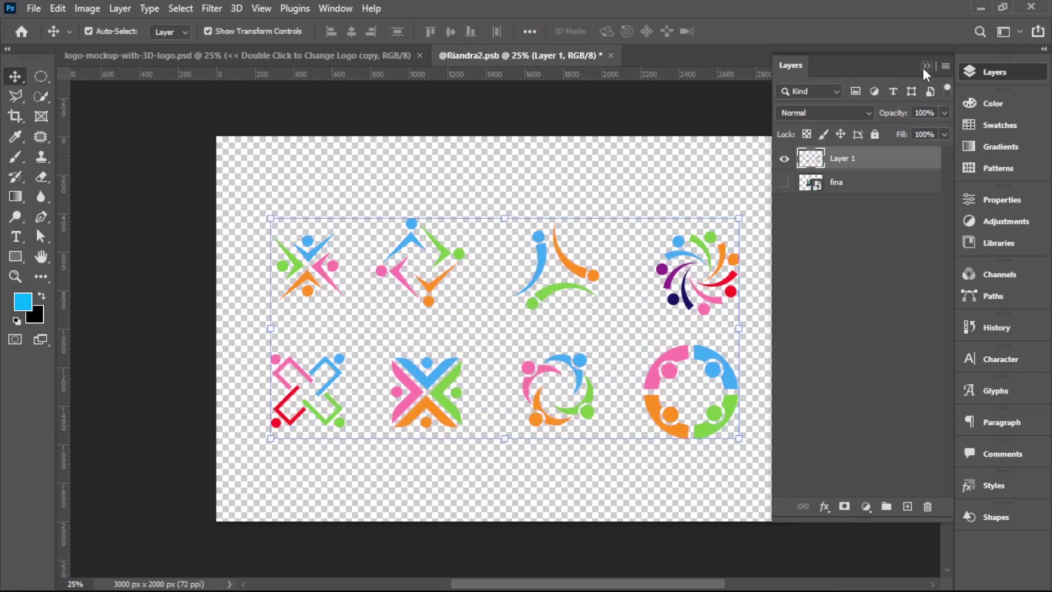
pyautogui.click(927, 66)
pyautogui.click(612, 55)
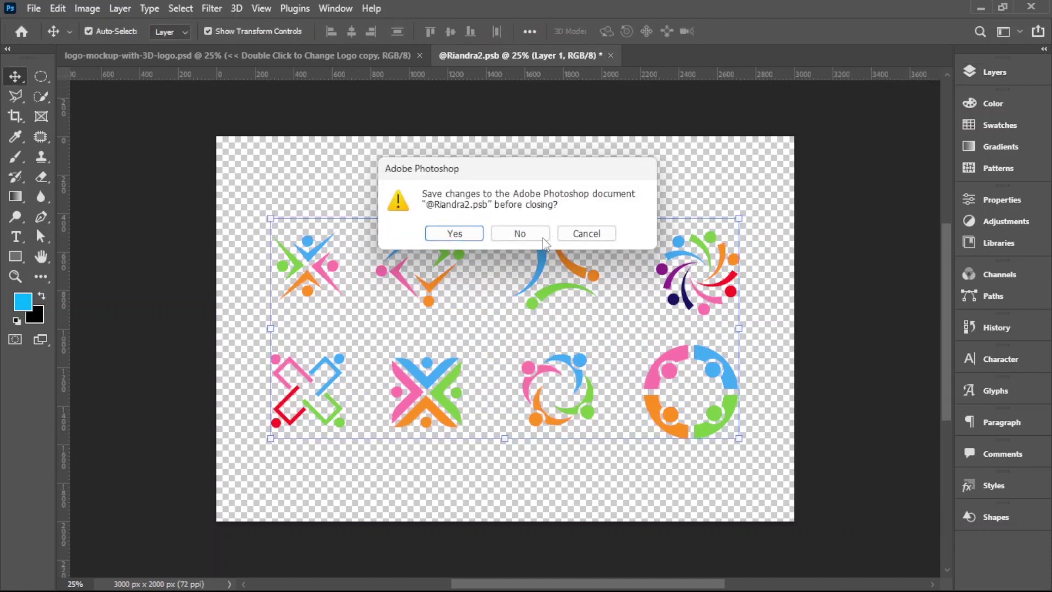
pyautogui.click(442, 235)
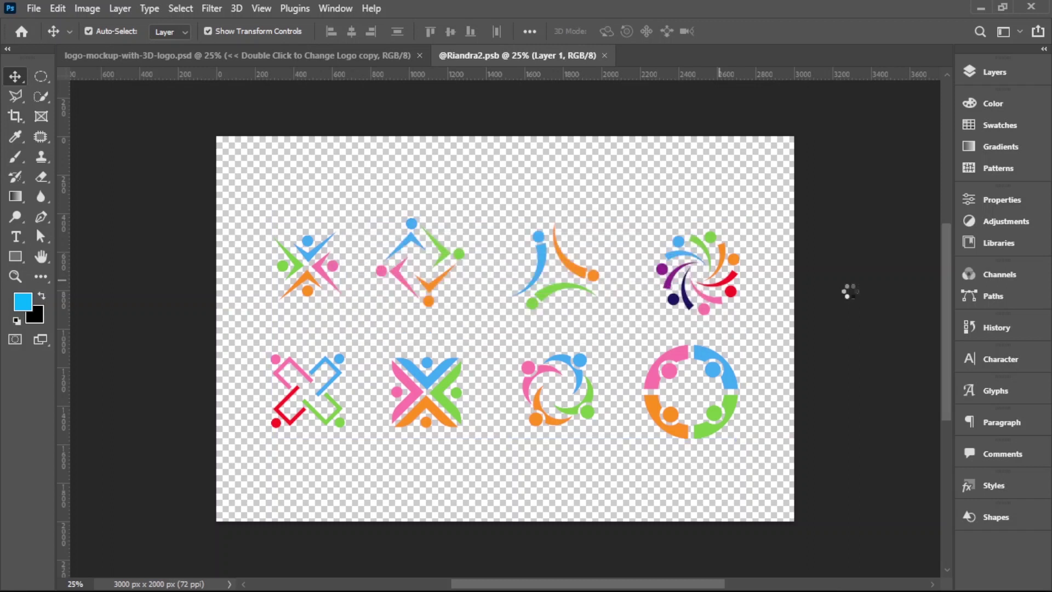
pyautogui.hotkey('ctrl', 'w')
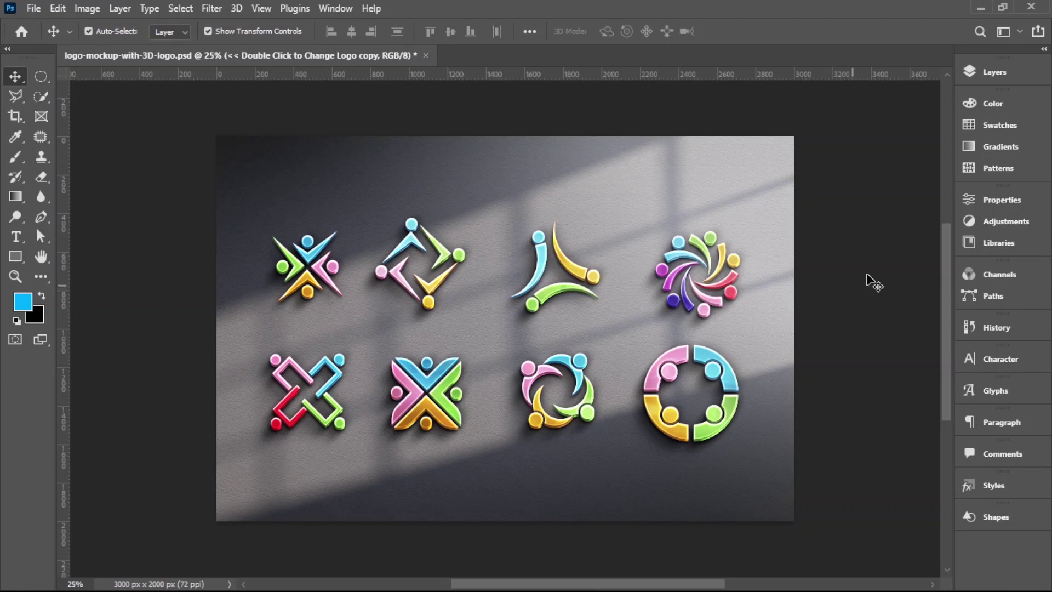
# Step: Hide the FX Light layer group in the wall mockup's Layers panel
pyautogui.click(994, 74)
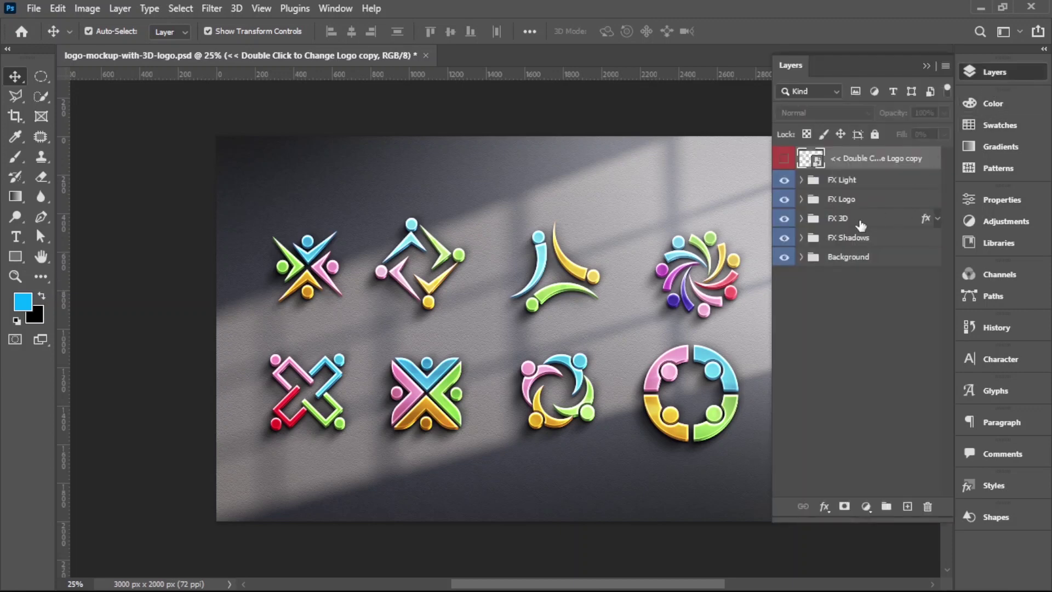
pyautogui.click(785, 180)
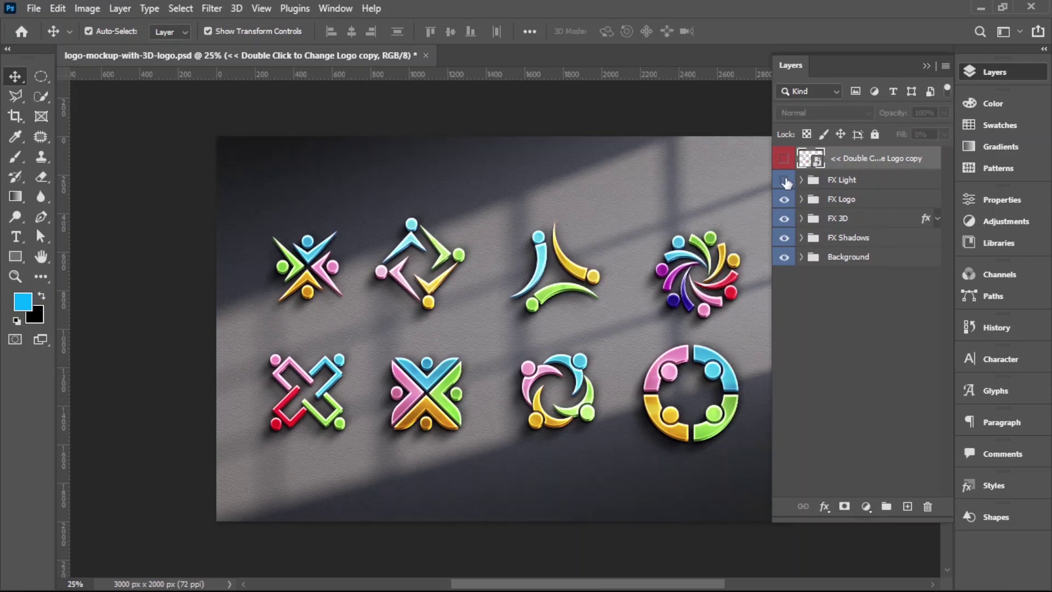